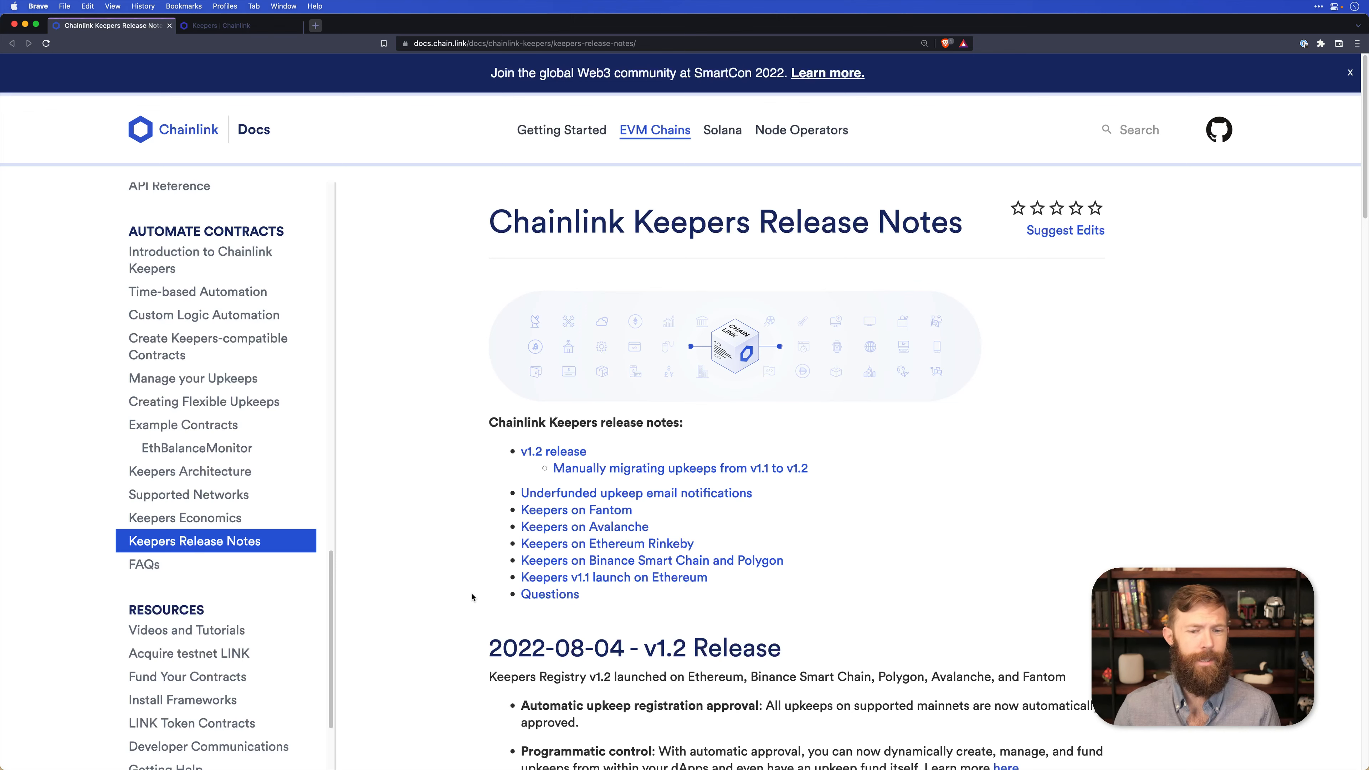
scroll(472, 597, "down", 2)
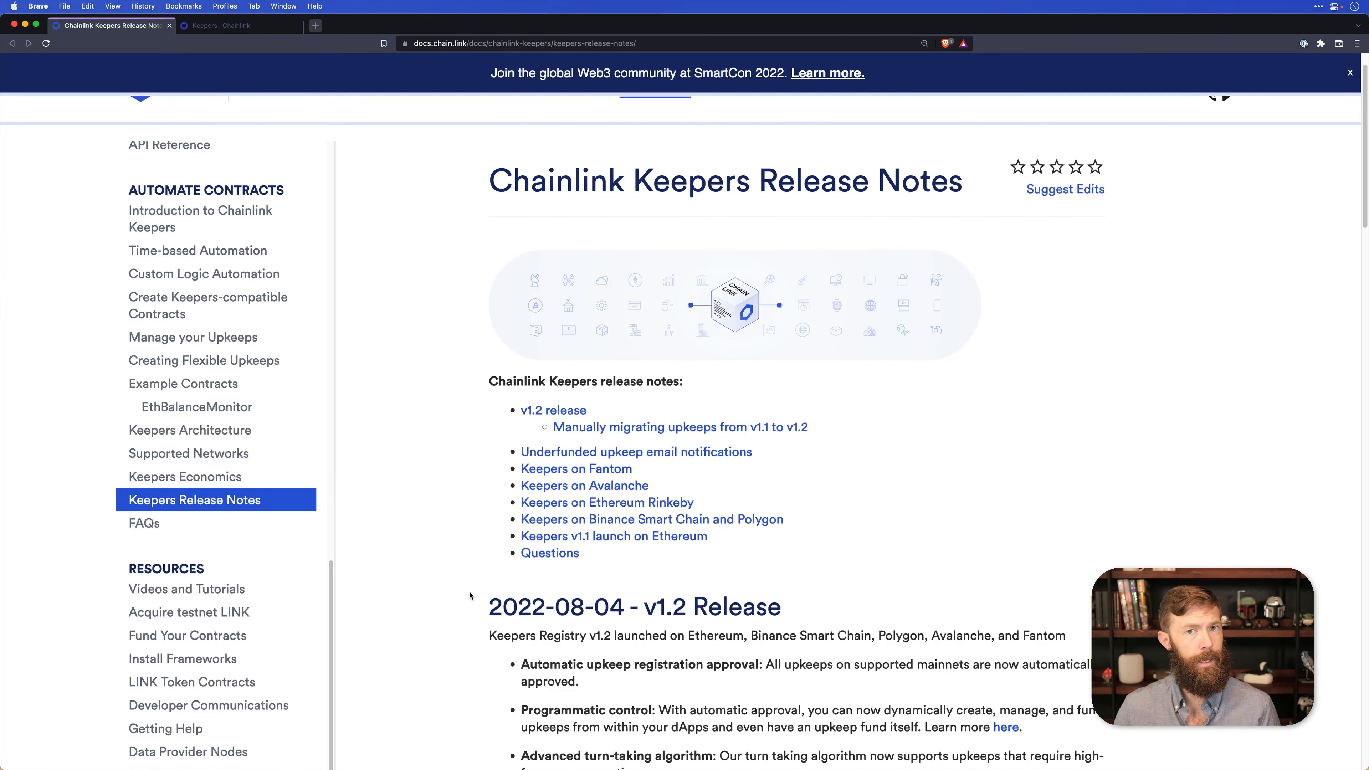
scroll(468, 594, "up", 2)
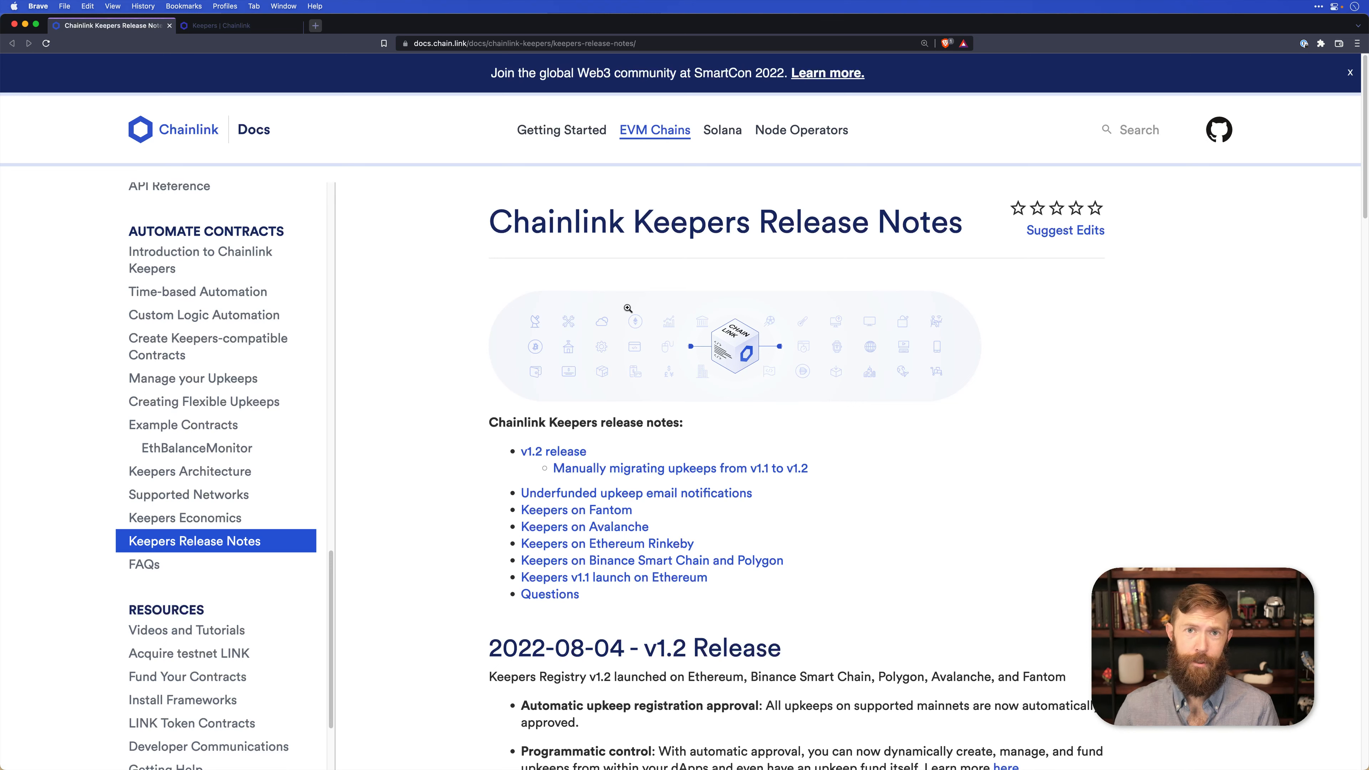
Switch to the Chainlink Keepers app on Avalanche Fuji and connect the preselected browser wallet account using the MetaMask option.
left_click(244, 27)
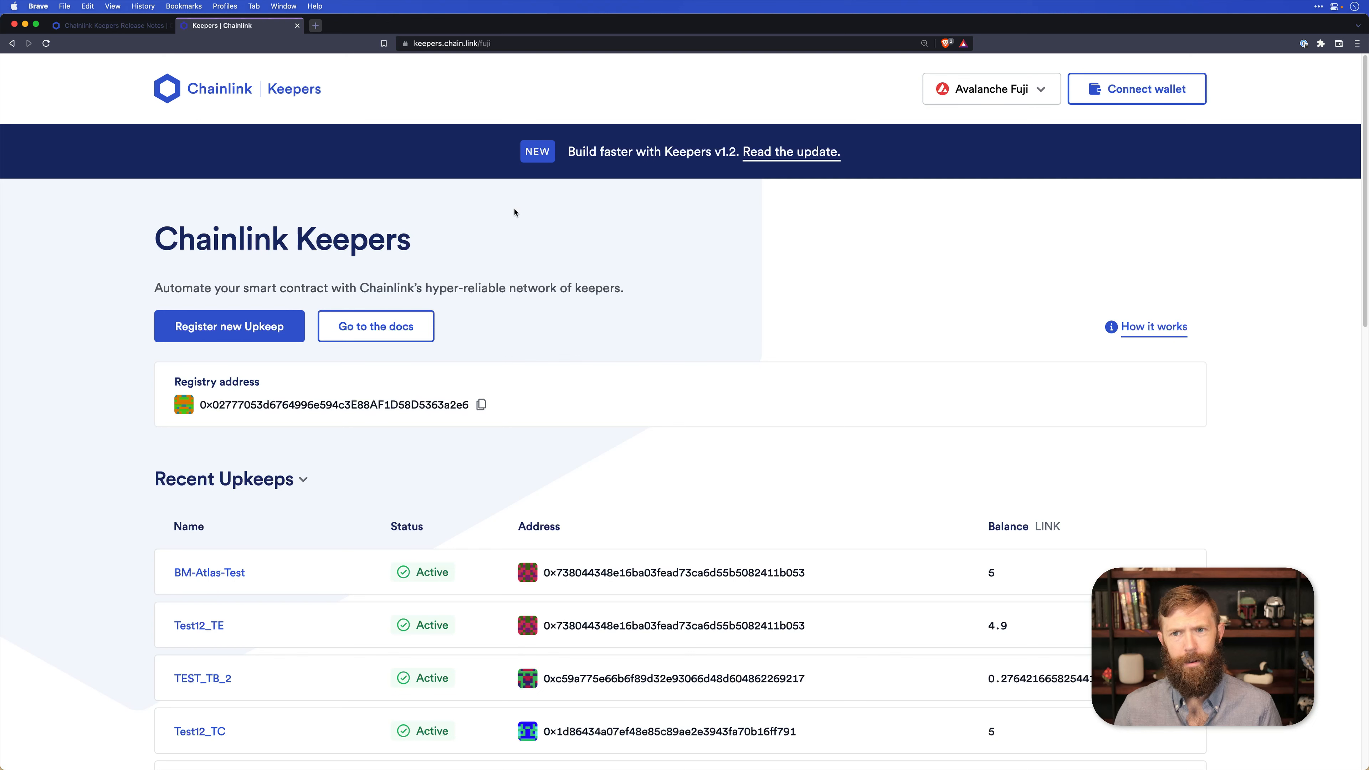
left_click(1153, 91)
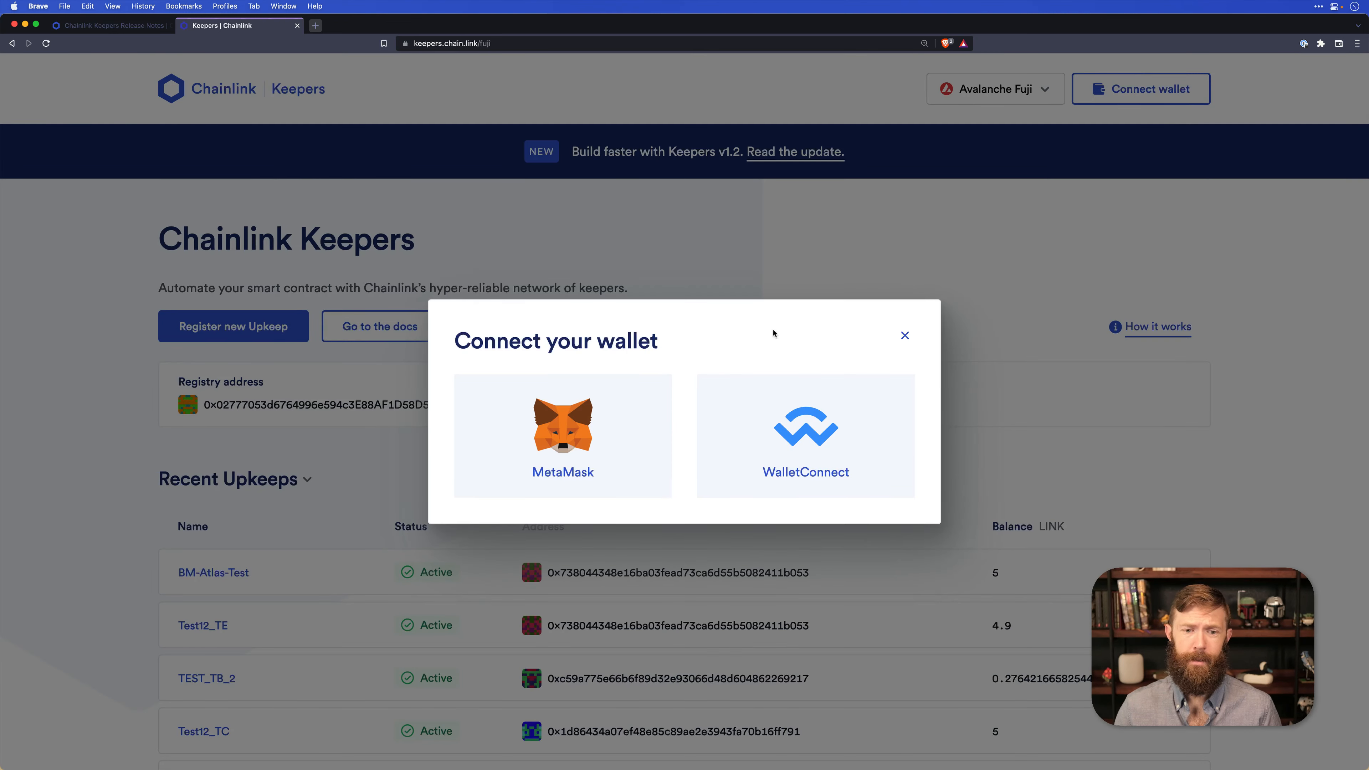
left_click(496, 432)
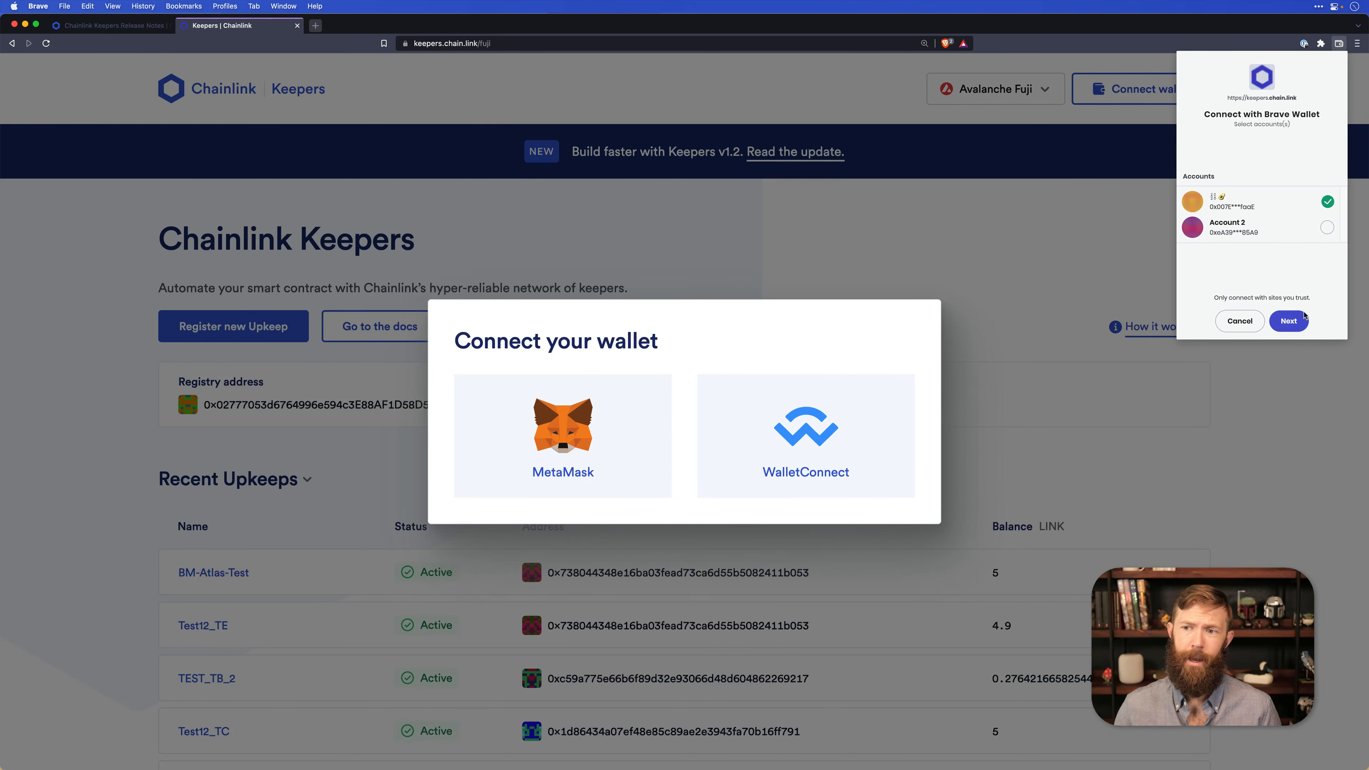
left_click(1284, 324)
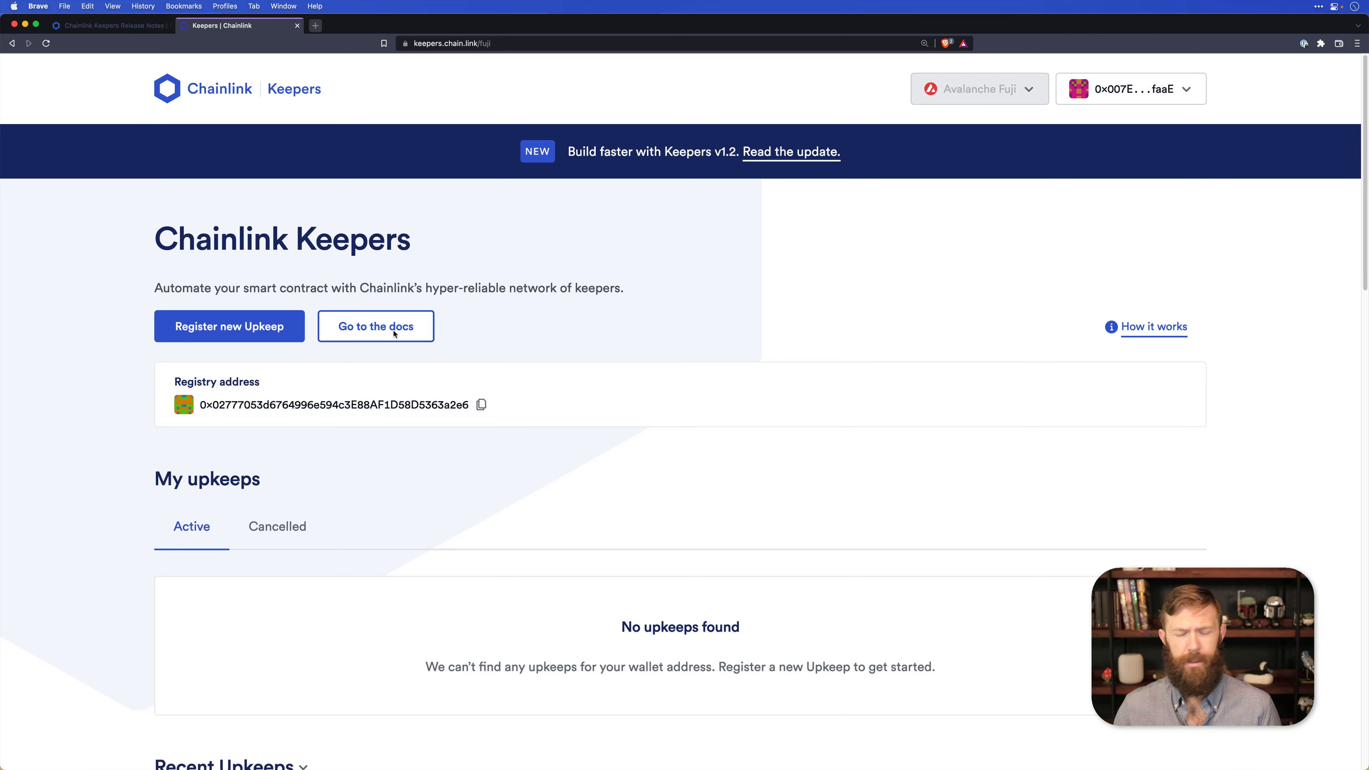
Start registering a new Upkeep in the Keepers app.
scroll(533, 387, "down", 5)
scroll(532, 388, "up", 5)
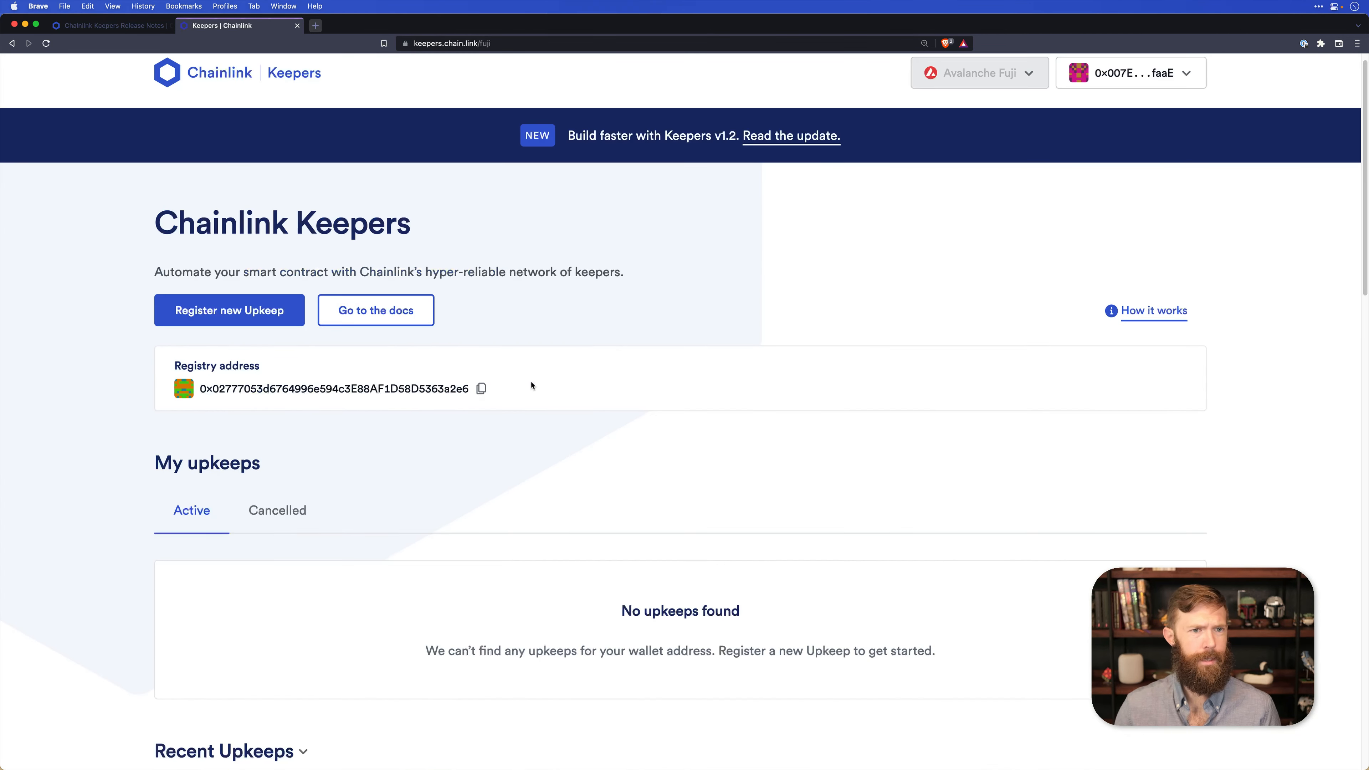
left_click(230, 311)
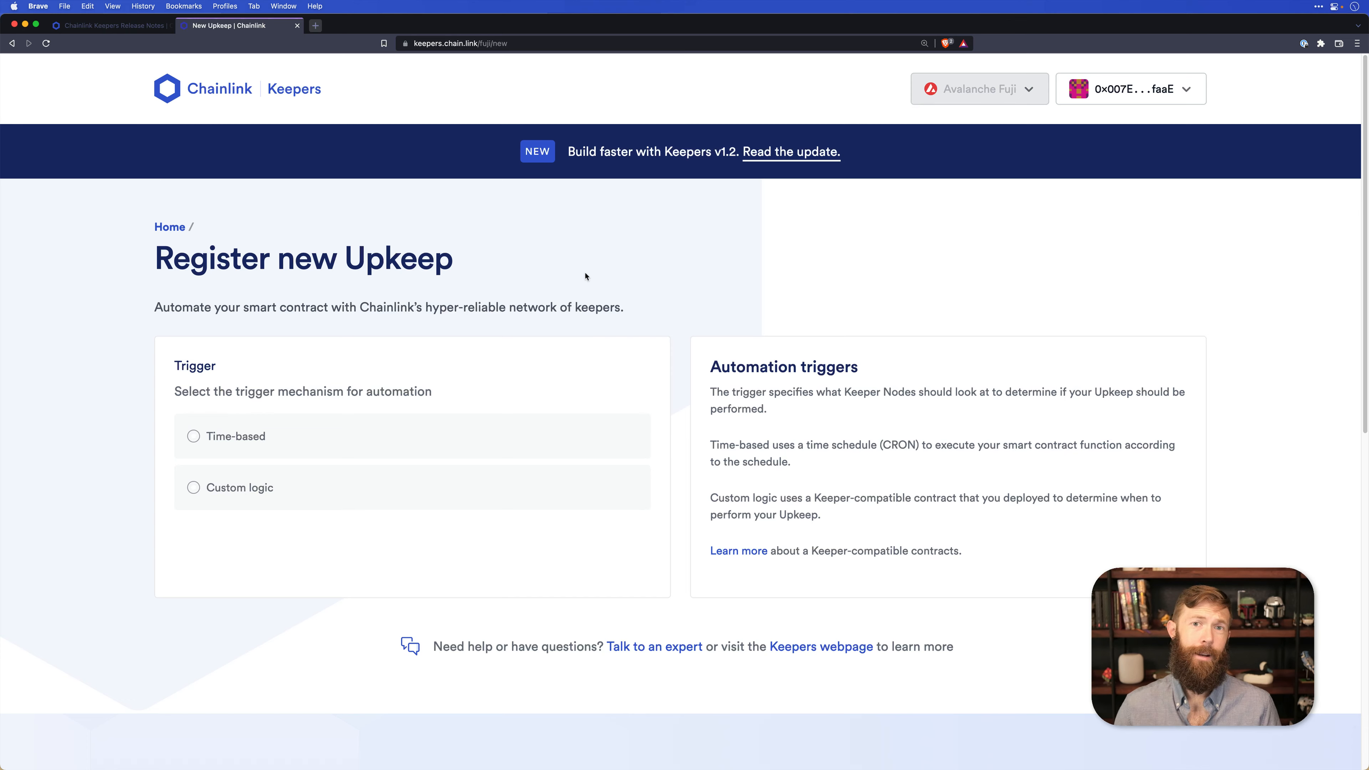
Return to the Chainlink docs and read the Time-based Automation guide through to the Using Time-Based Triggers section.
left_click(102, 26)
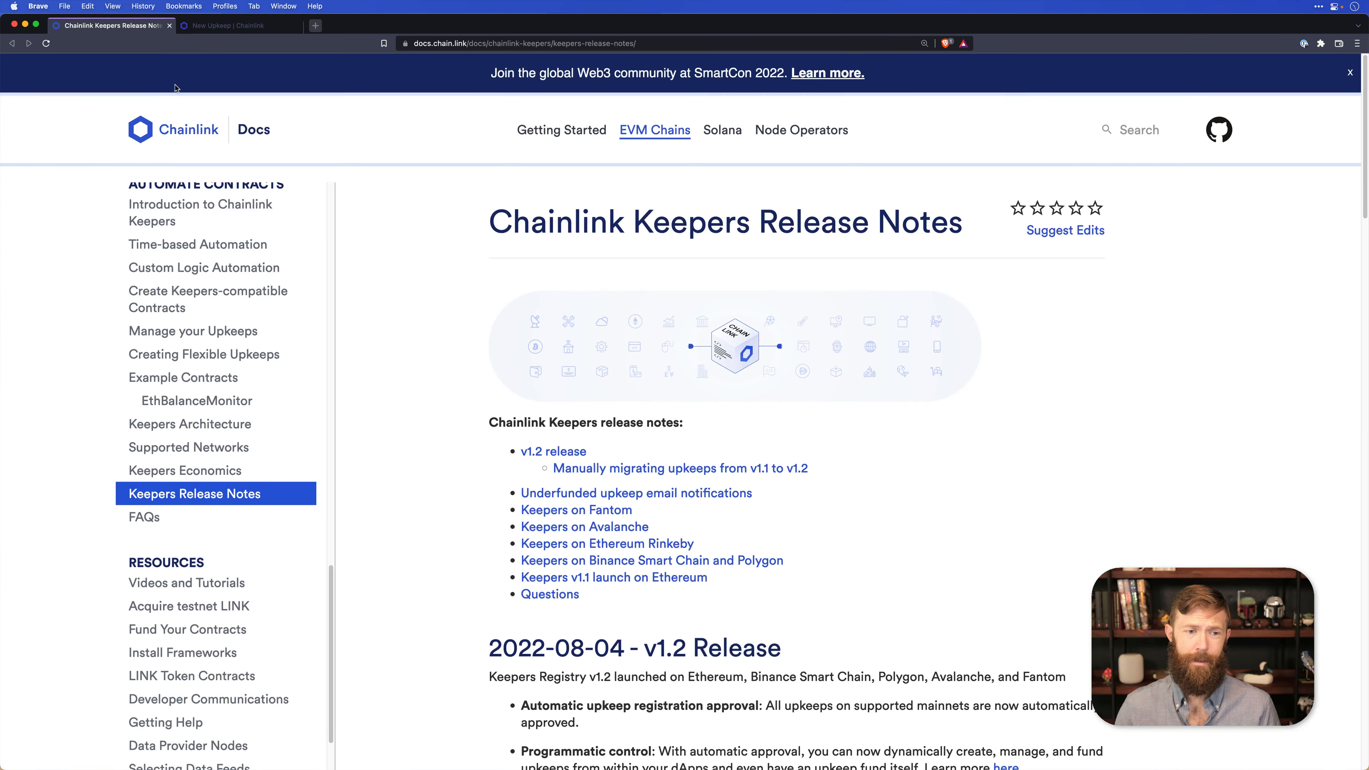
left_click(221, 249)
scroll(473, 479, "down", 3)
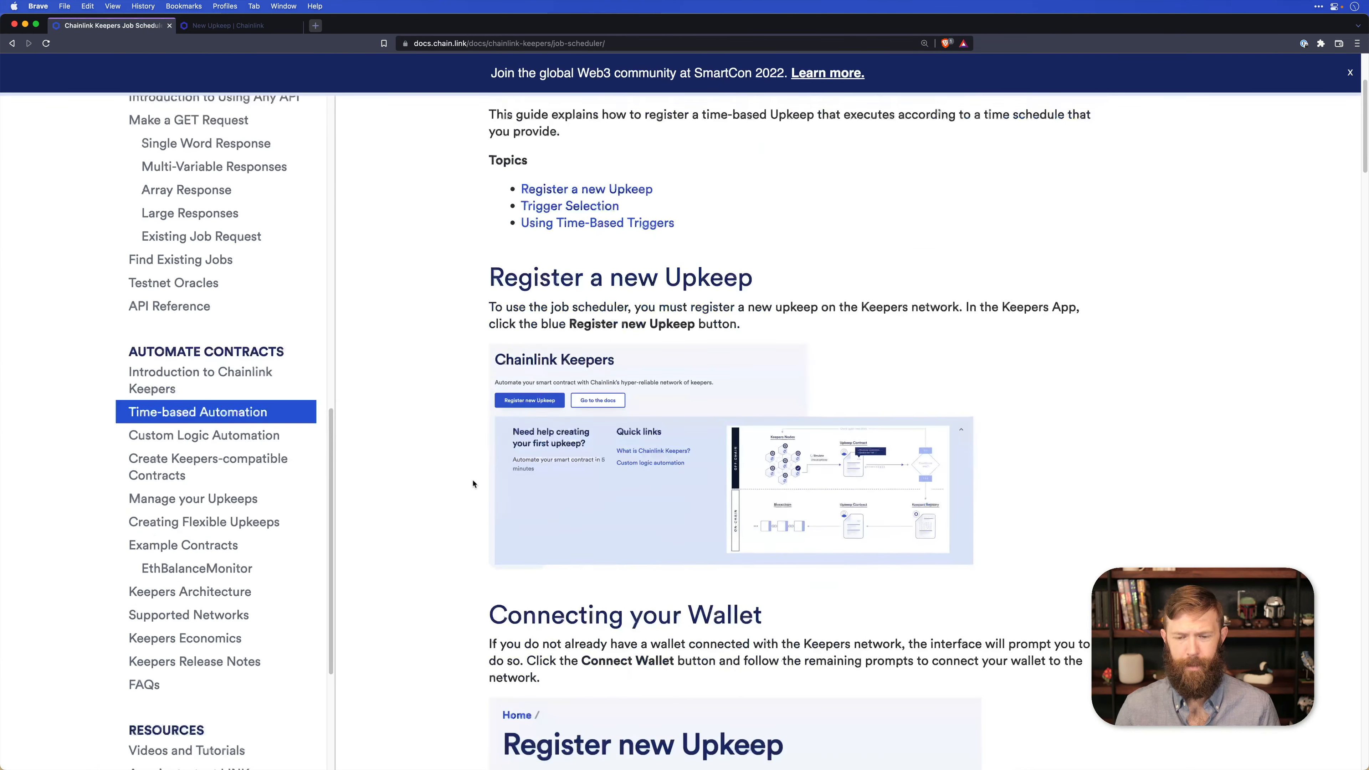
scroll(473, 483, "down", 2)
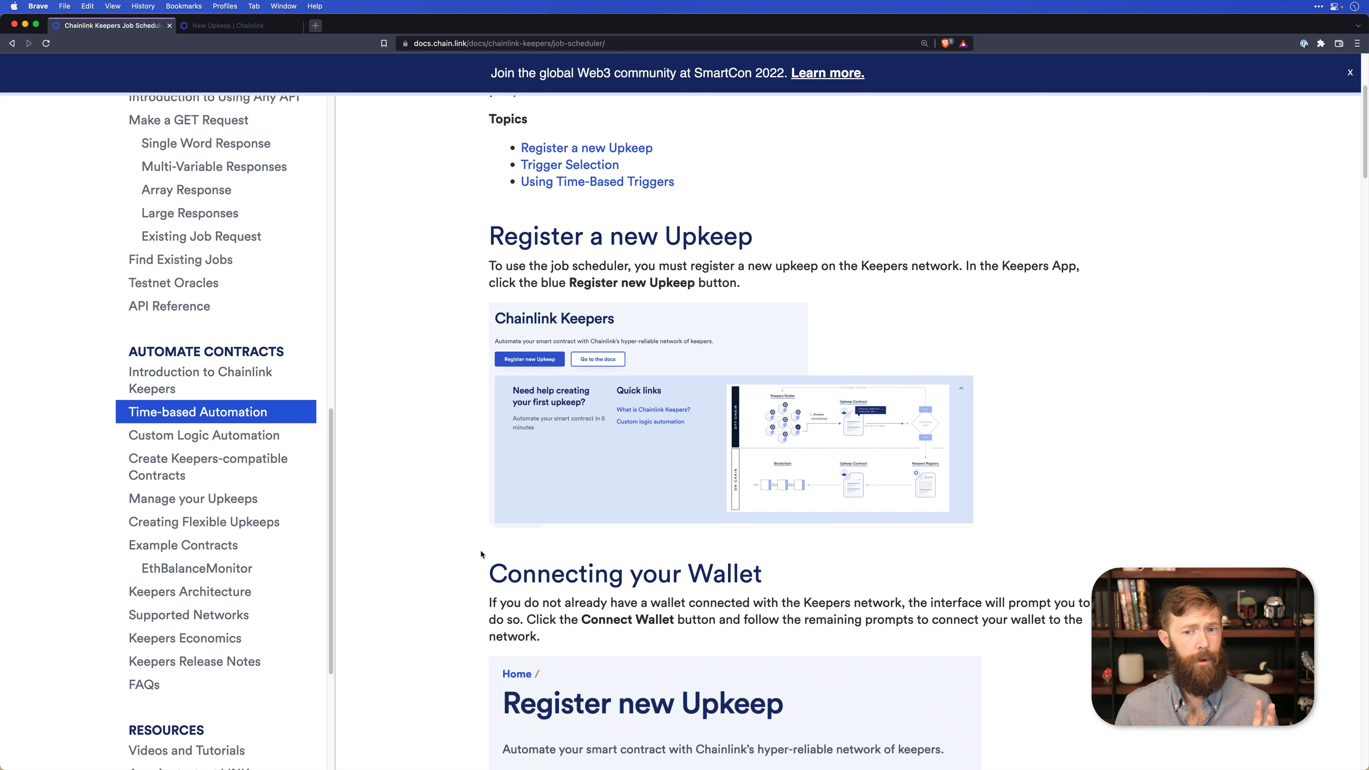
scroll(481, 553, "down", 6)
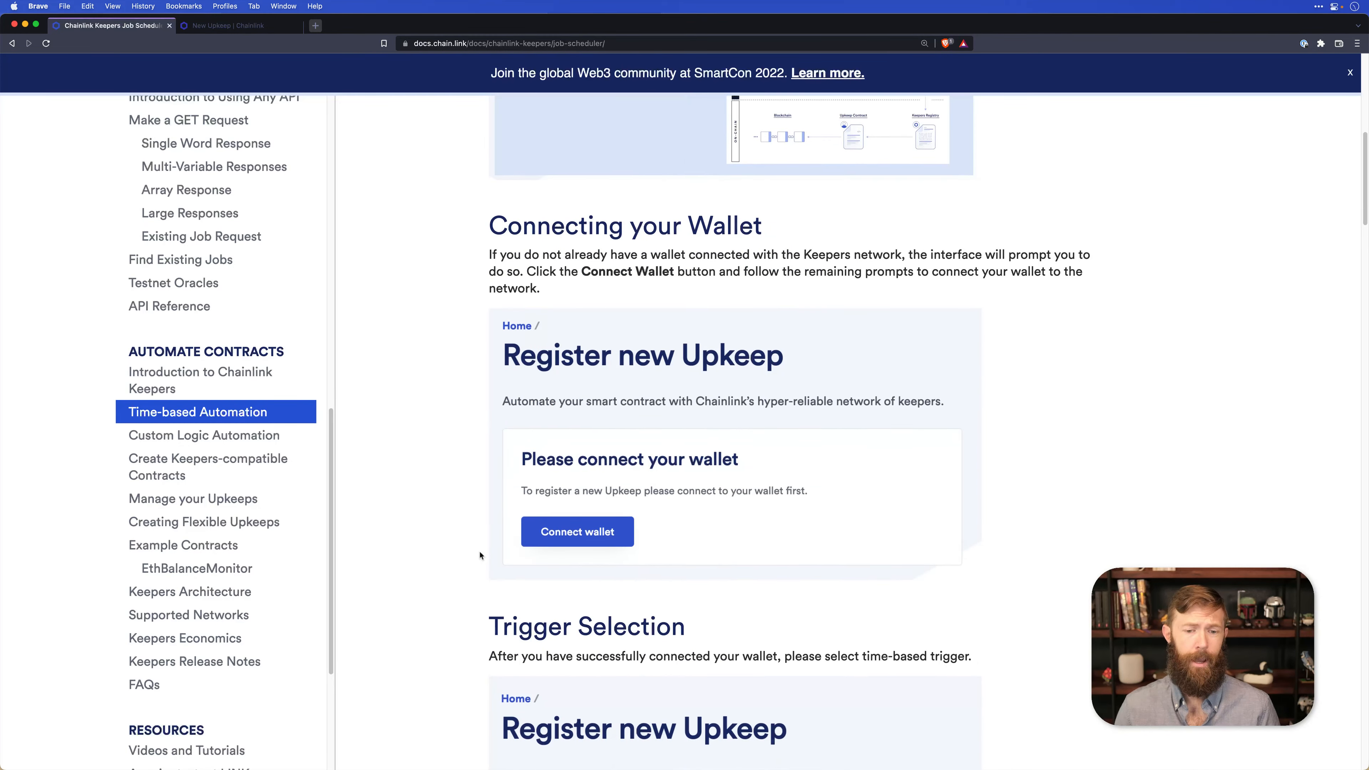
scroll(480, 556, "down", 8)
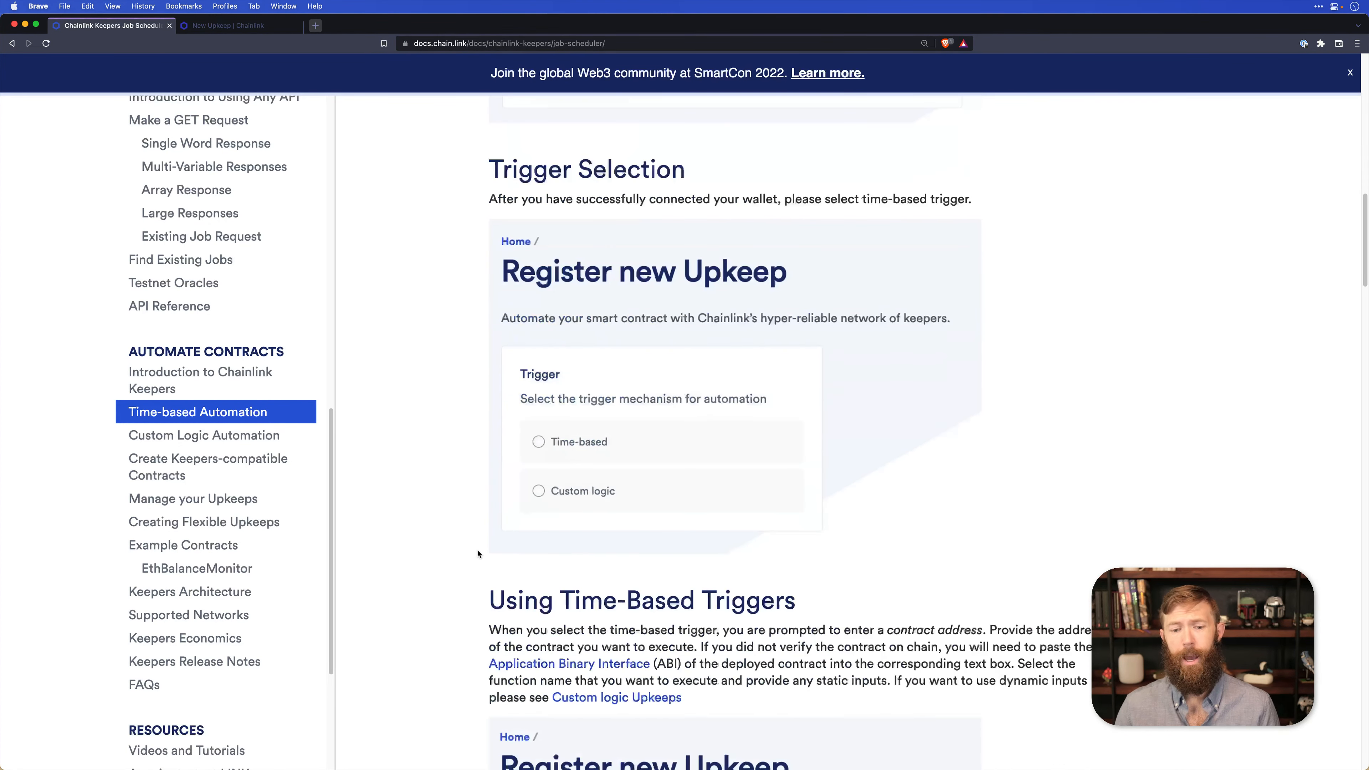
scroll(474, 550, "down", 4)
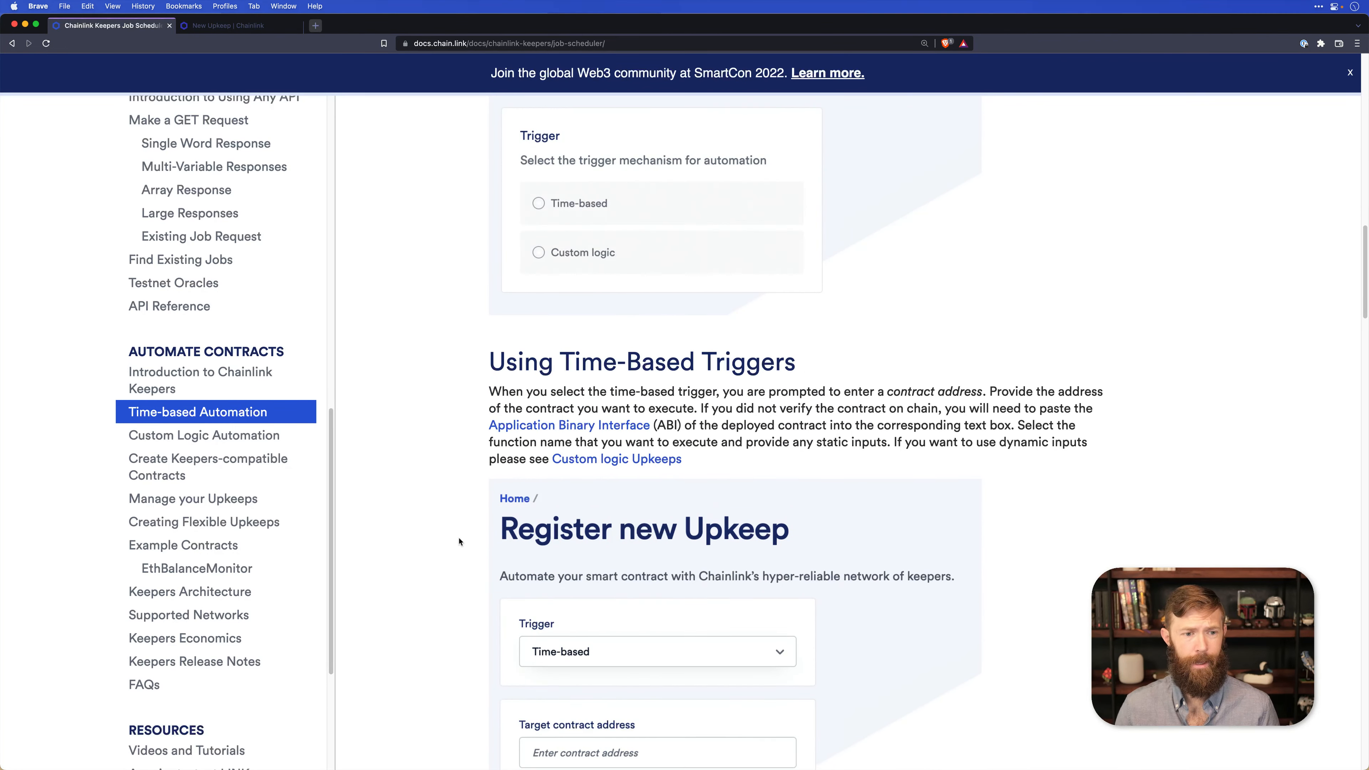
Review the docs page on creating Keepers-compatible contracts and open its example Counter contract in Remix.
left_click(205, 467)
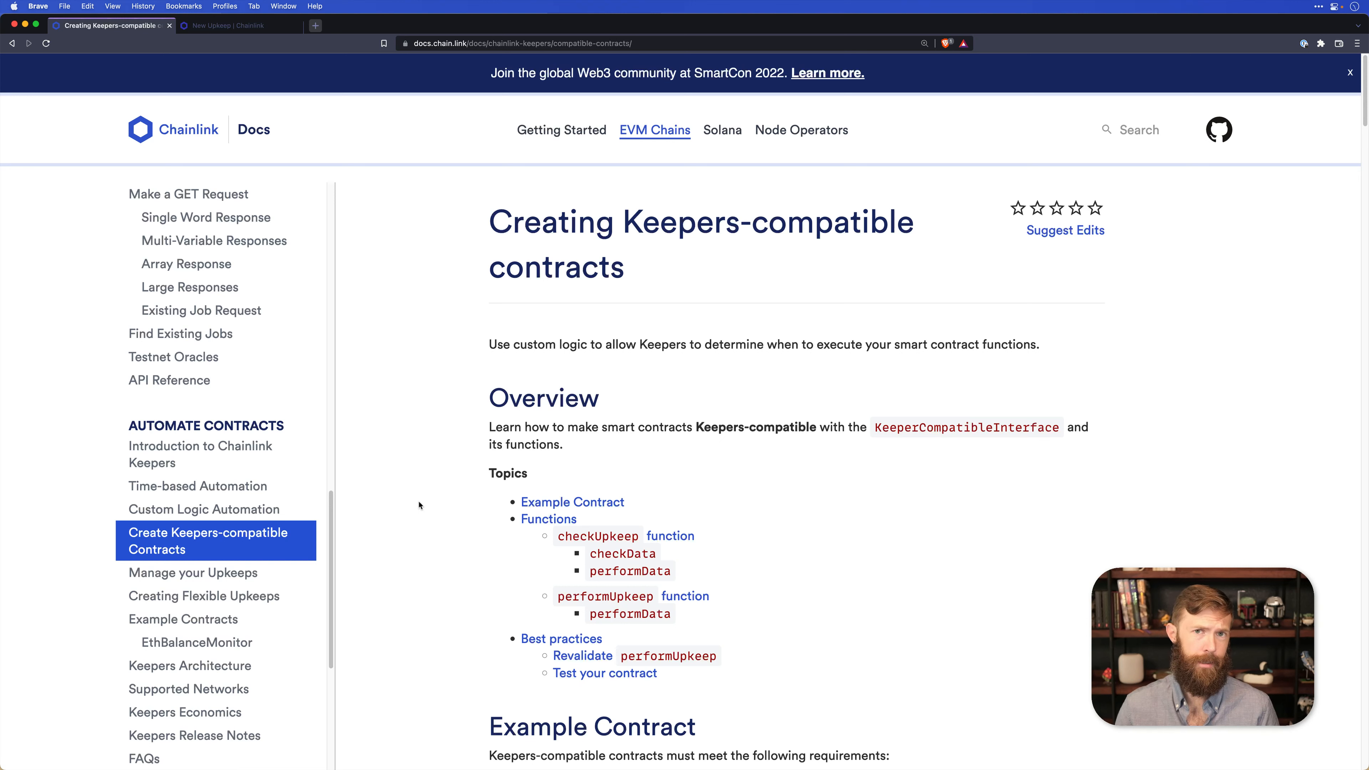
scroll(839, 600, "down", 1)
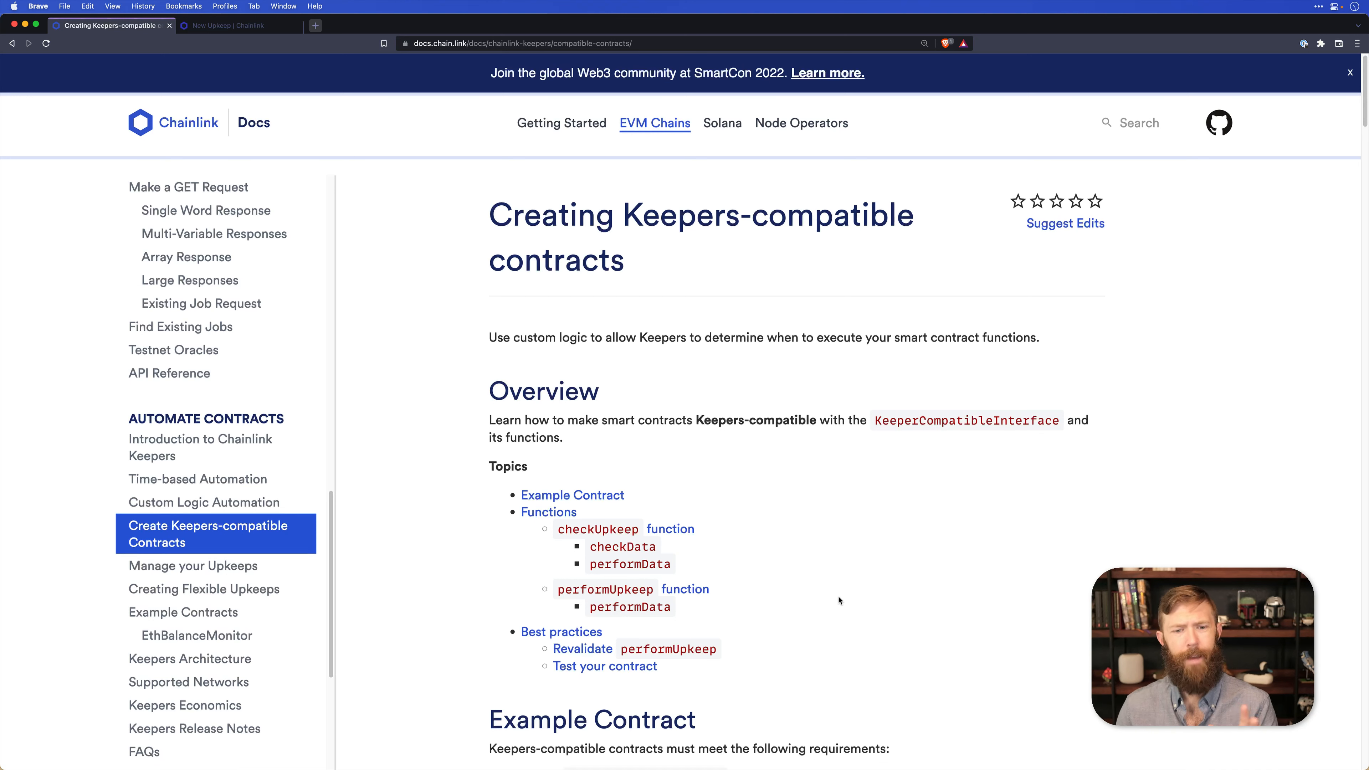
scroll(839, 600, "down", 2)
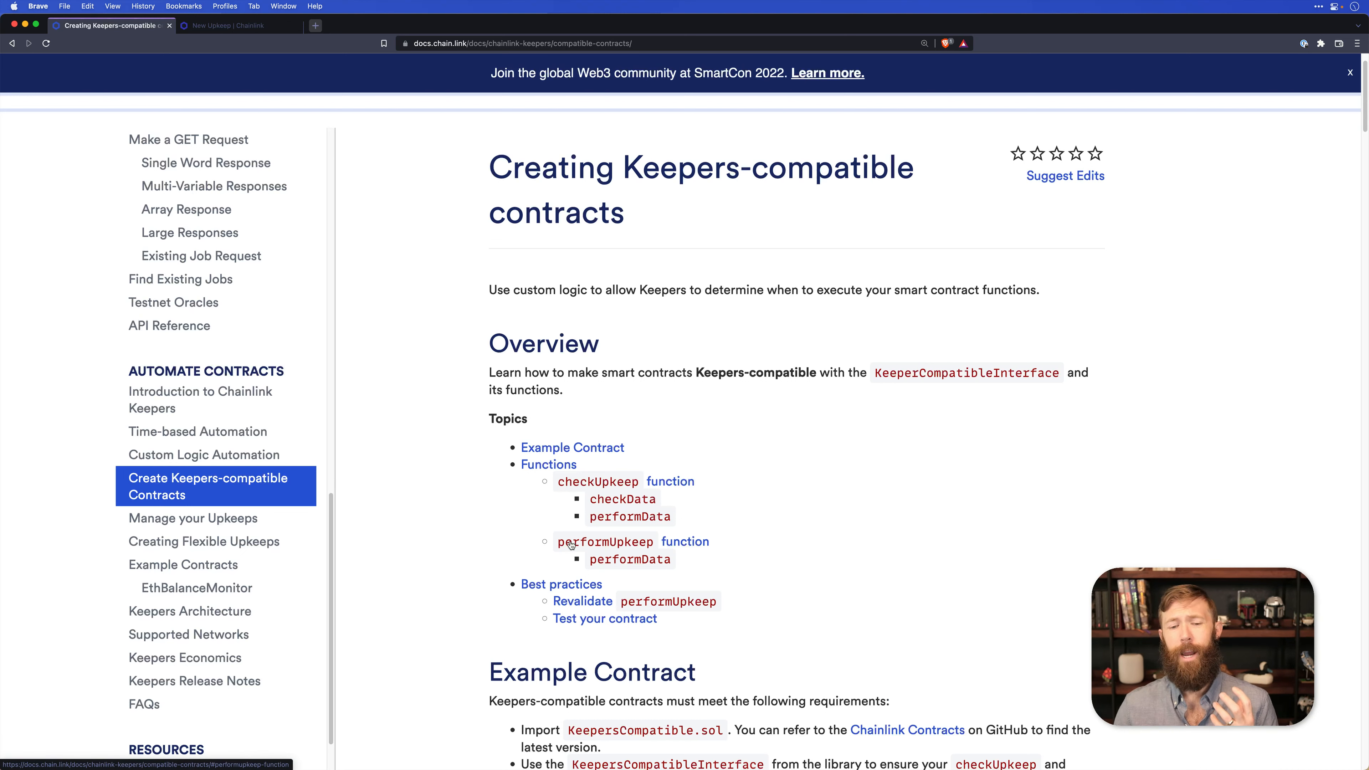
scroll(718, 561, "down", 2)
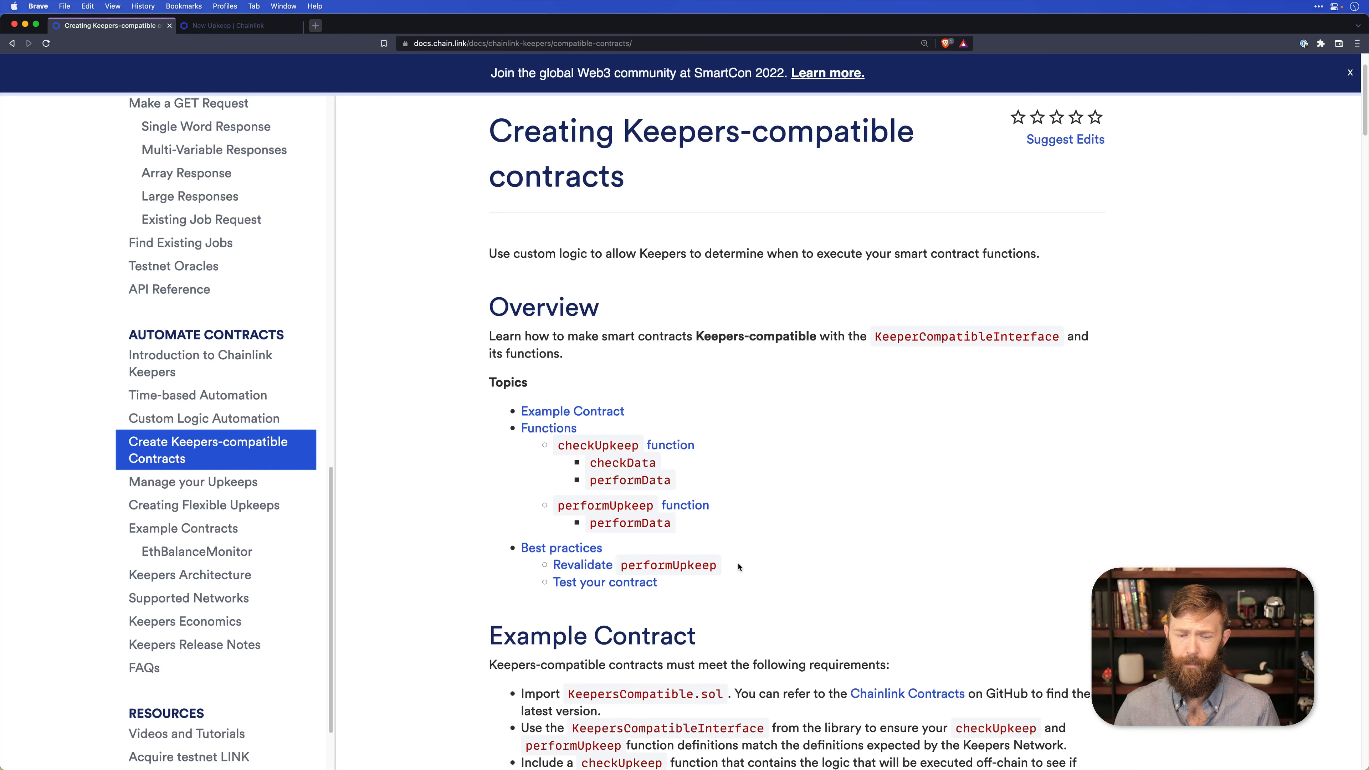
scroll(738, 566, "down", 2)
scroll(765, 569, "down", 5)
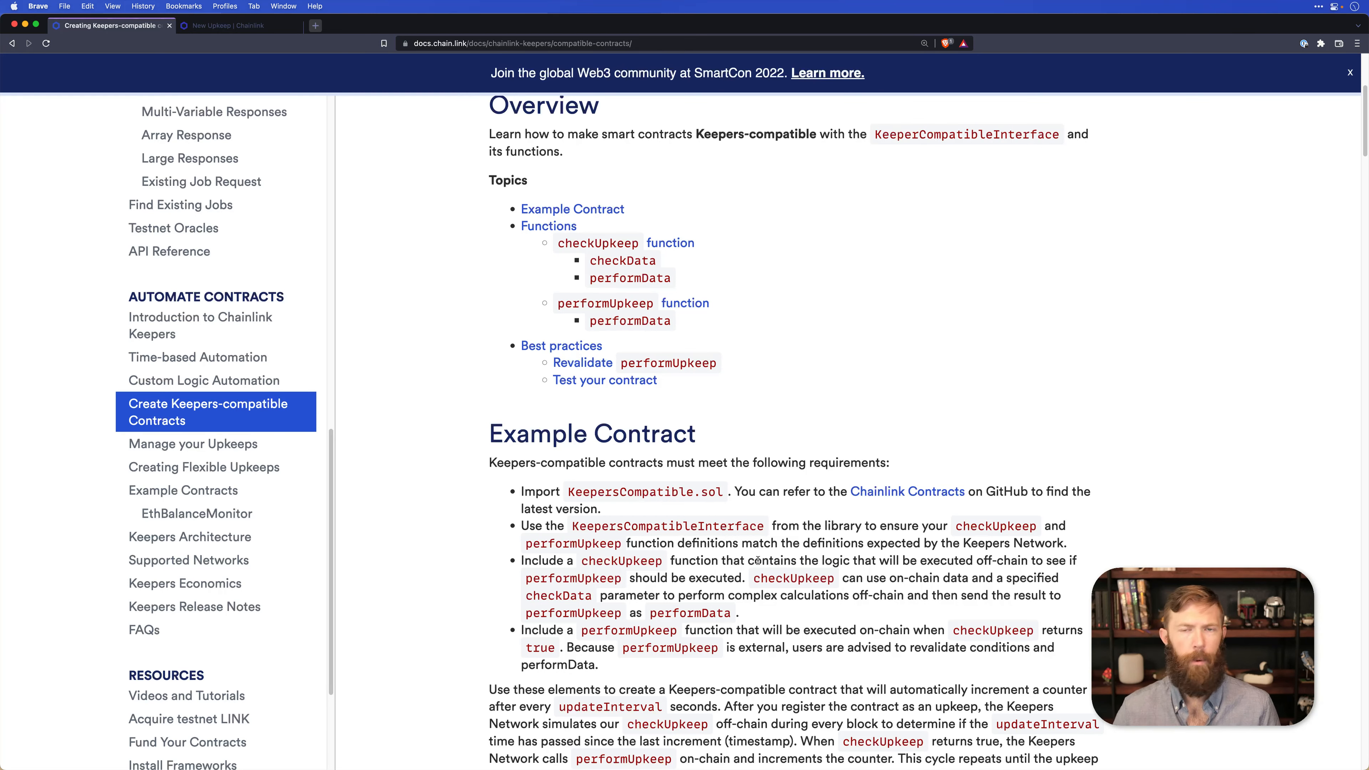
scroll(755, 632, "down", 6)
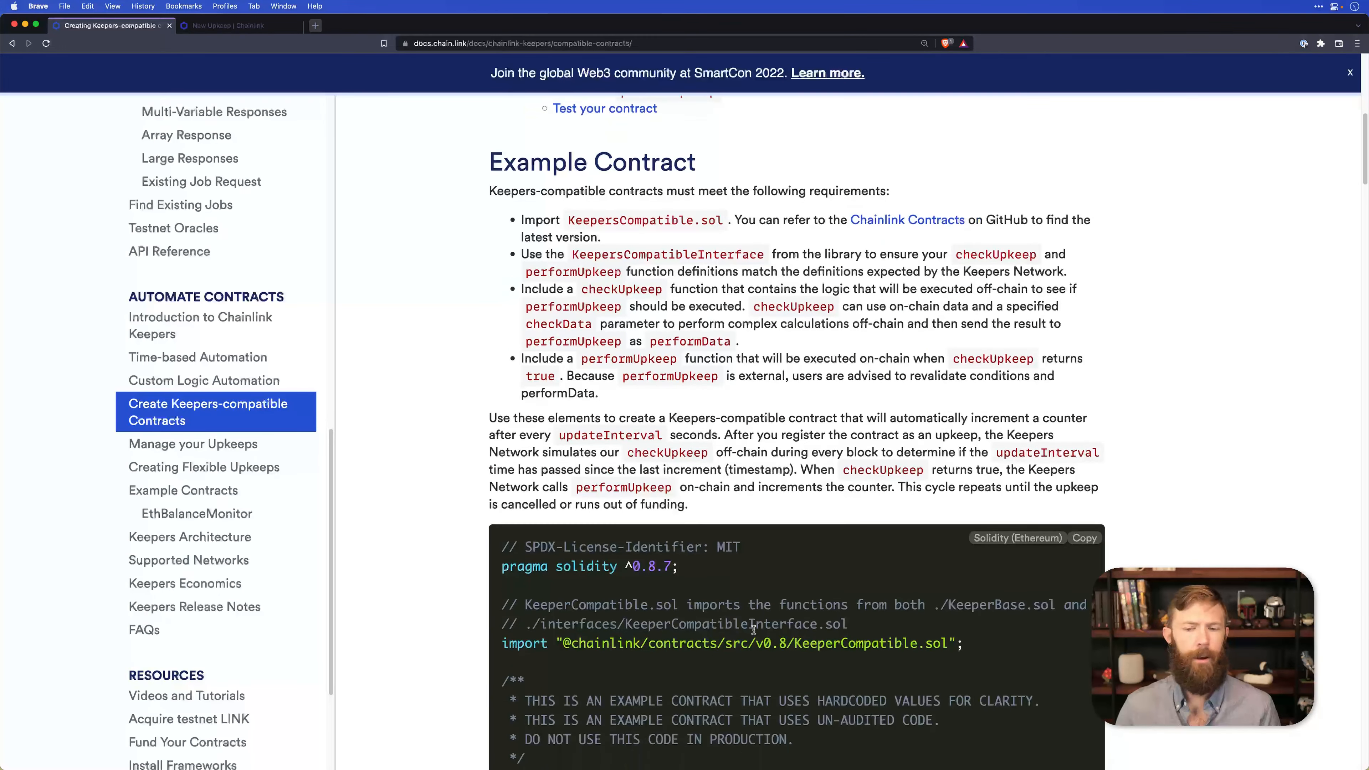
scroll(978, 532, "down", 5)
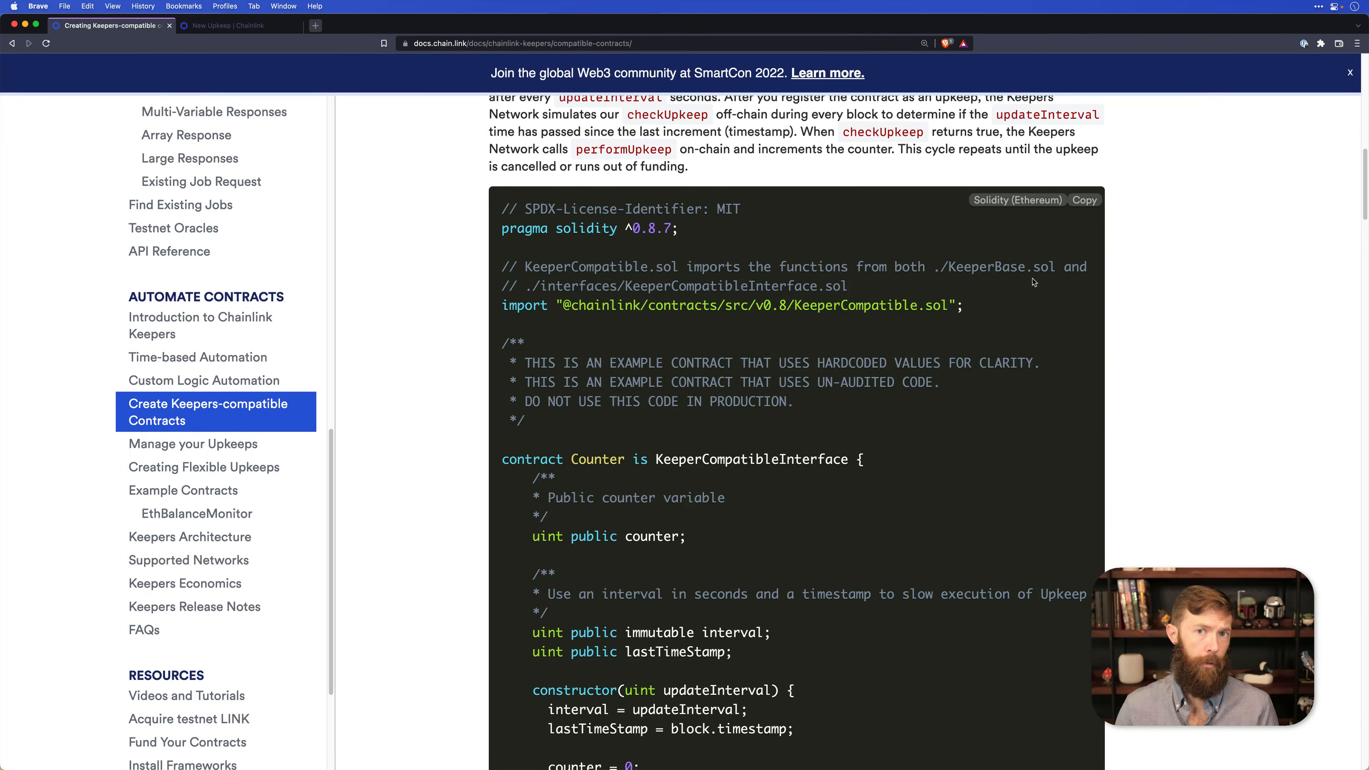
scroll(1064, 293, "down", 9)
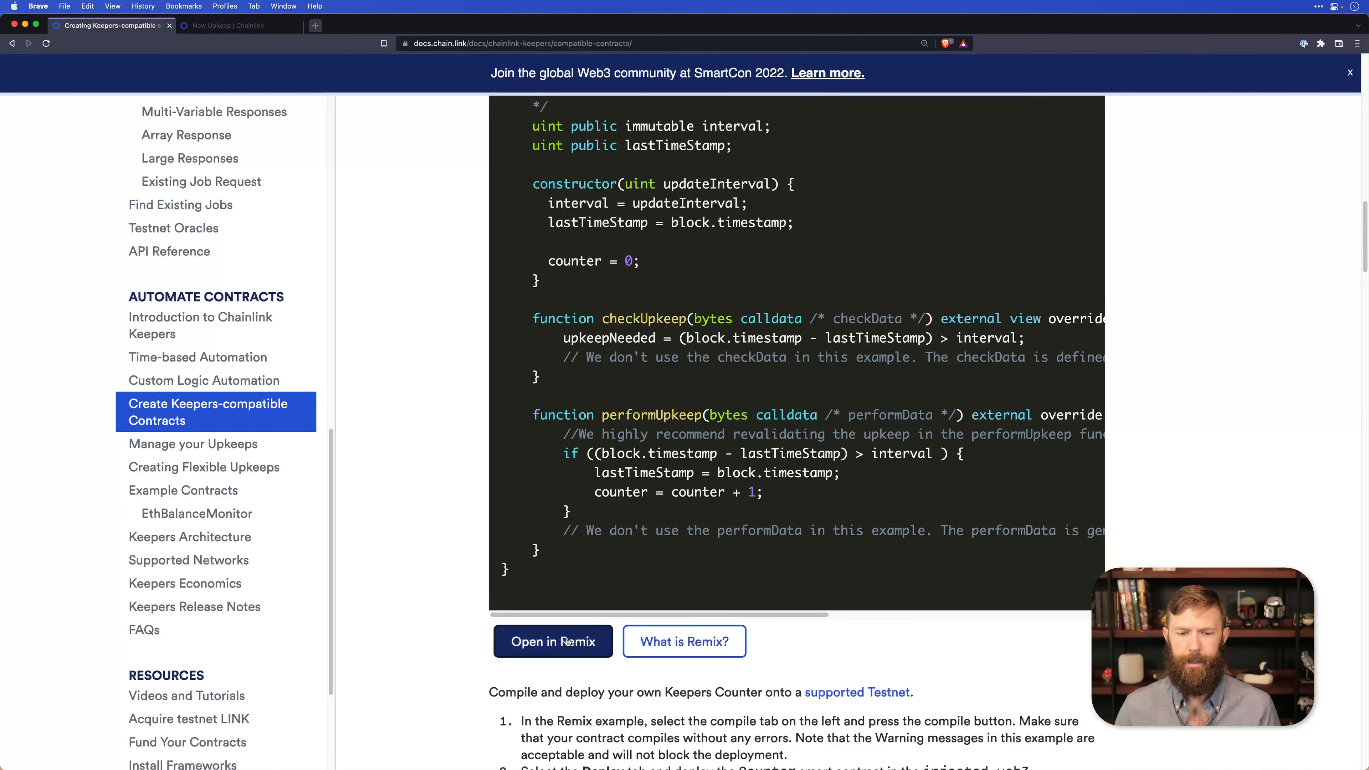
left_click(553, 641)
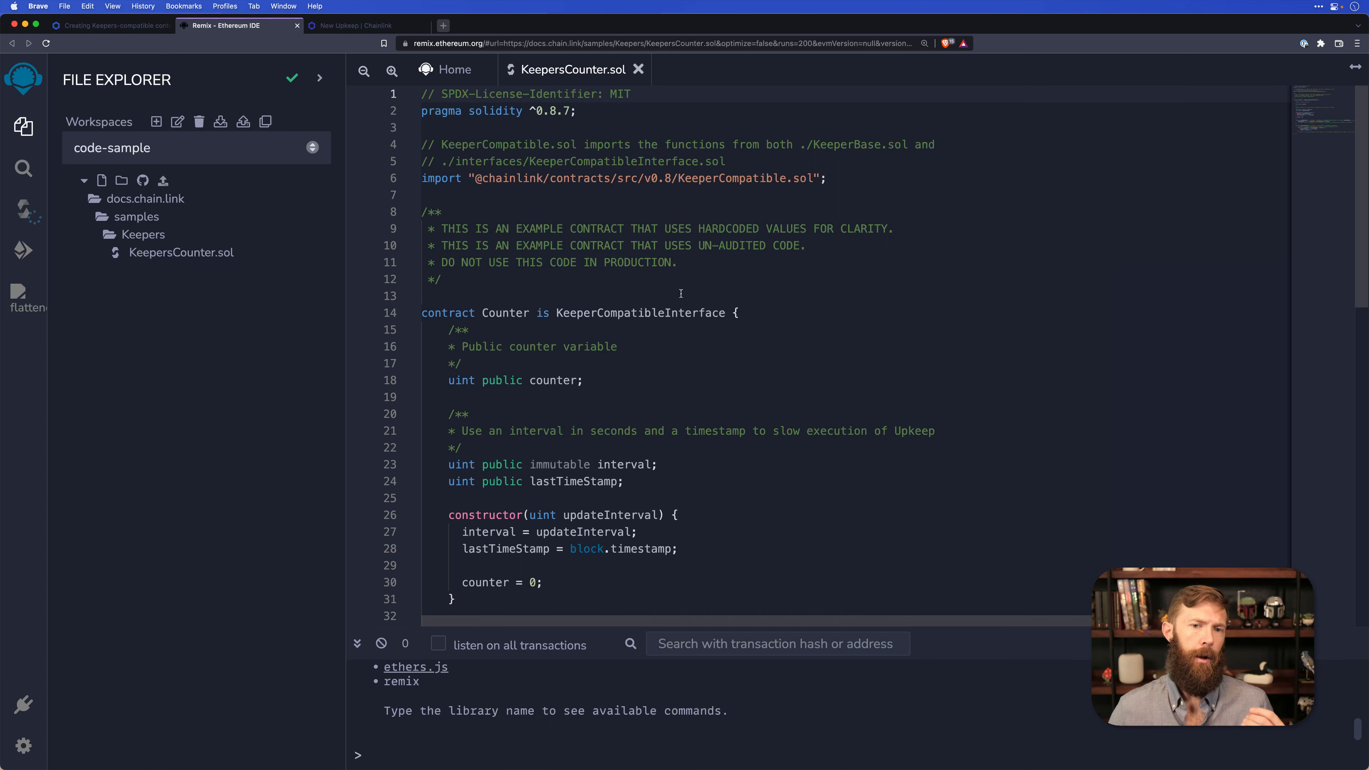
Examine upkeepNeeded in the checkUpkeep function of KeepersCounter.sol and collapse the .deps folder in the file tree.
scroll(685, 302, "down", 5)
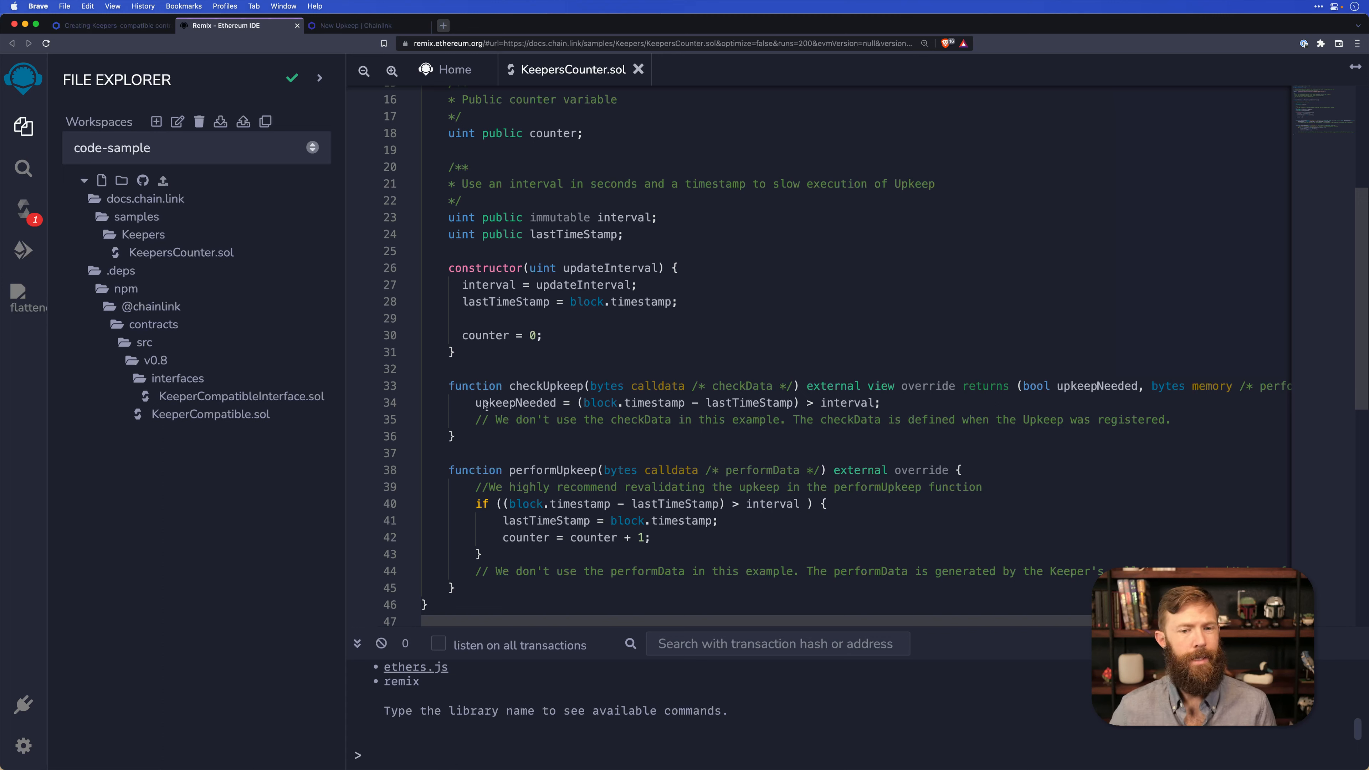
double_click(509, 402)
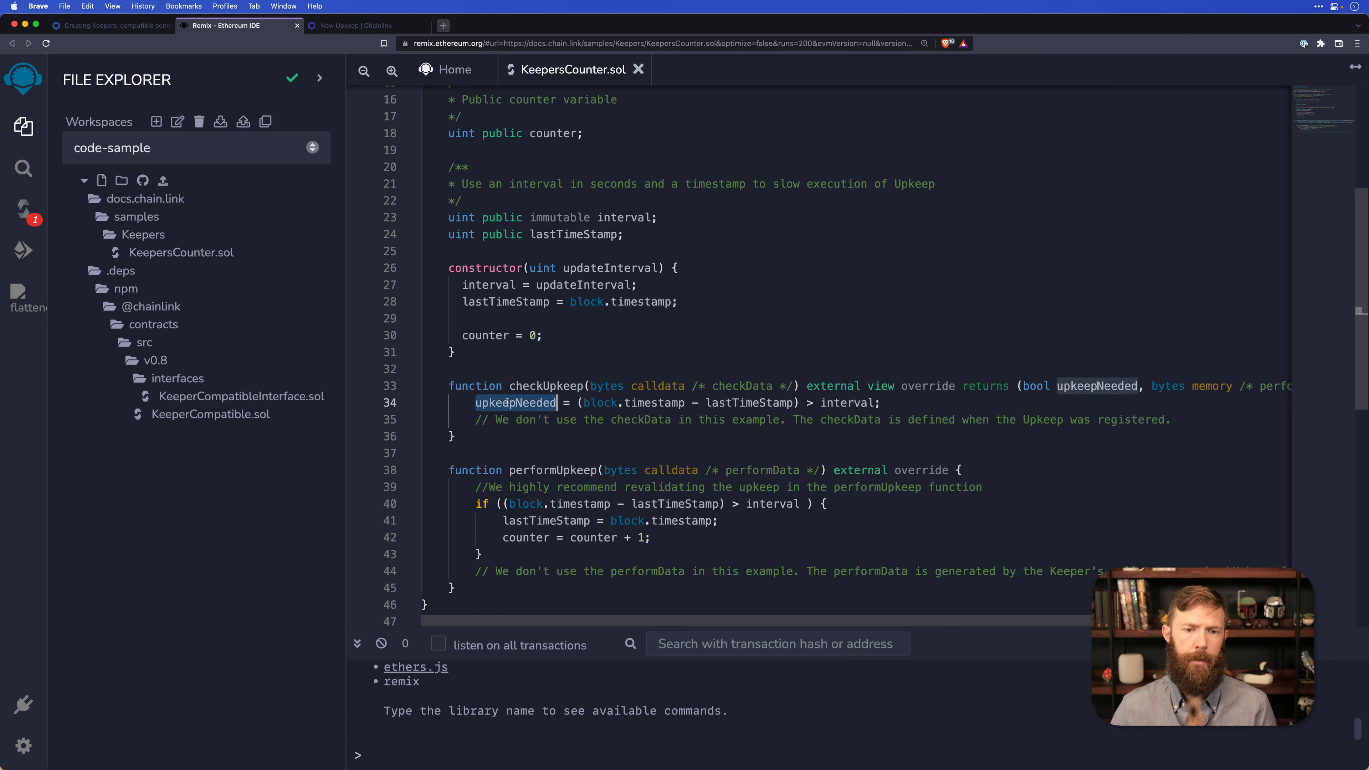
left_click(693, 435)
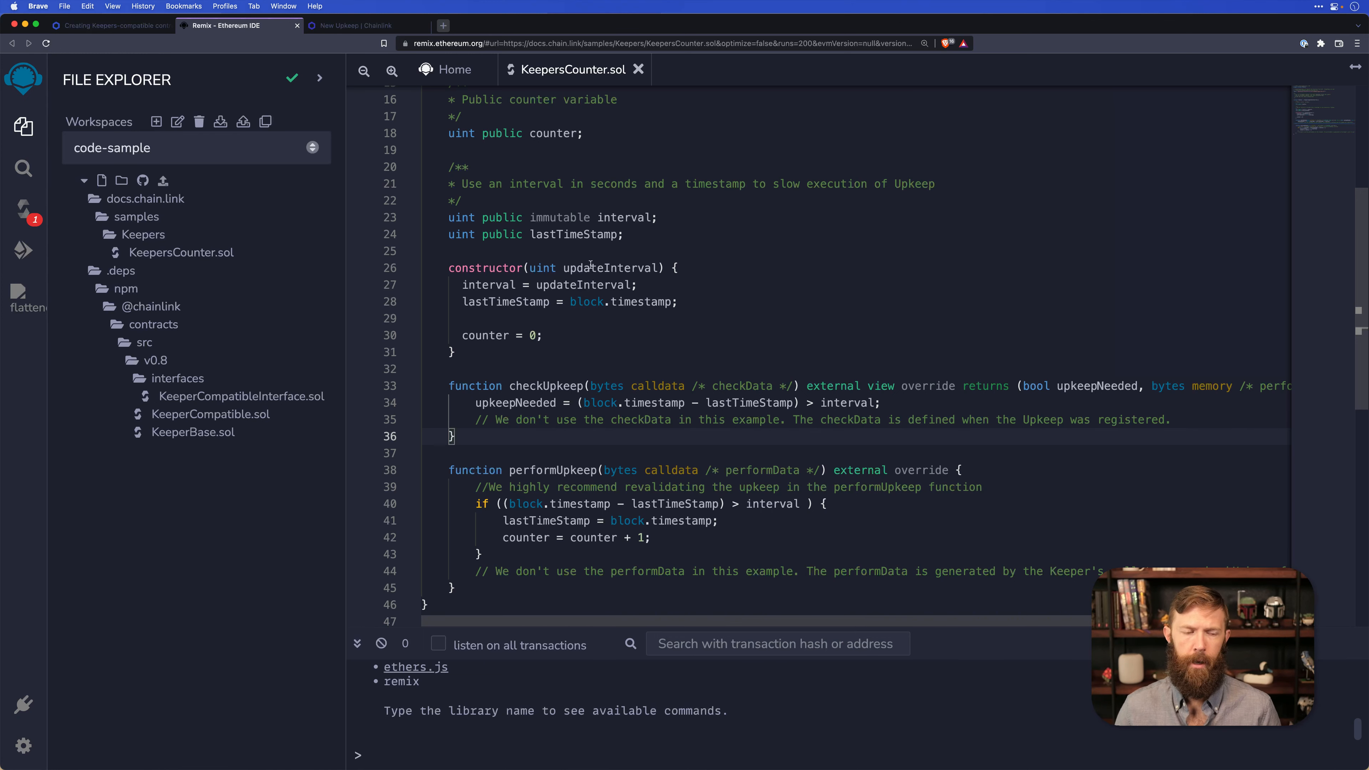
left_click(121, 270)
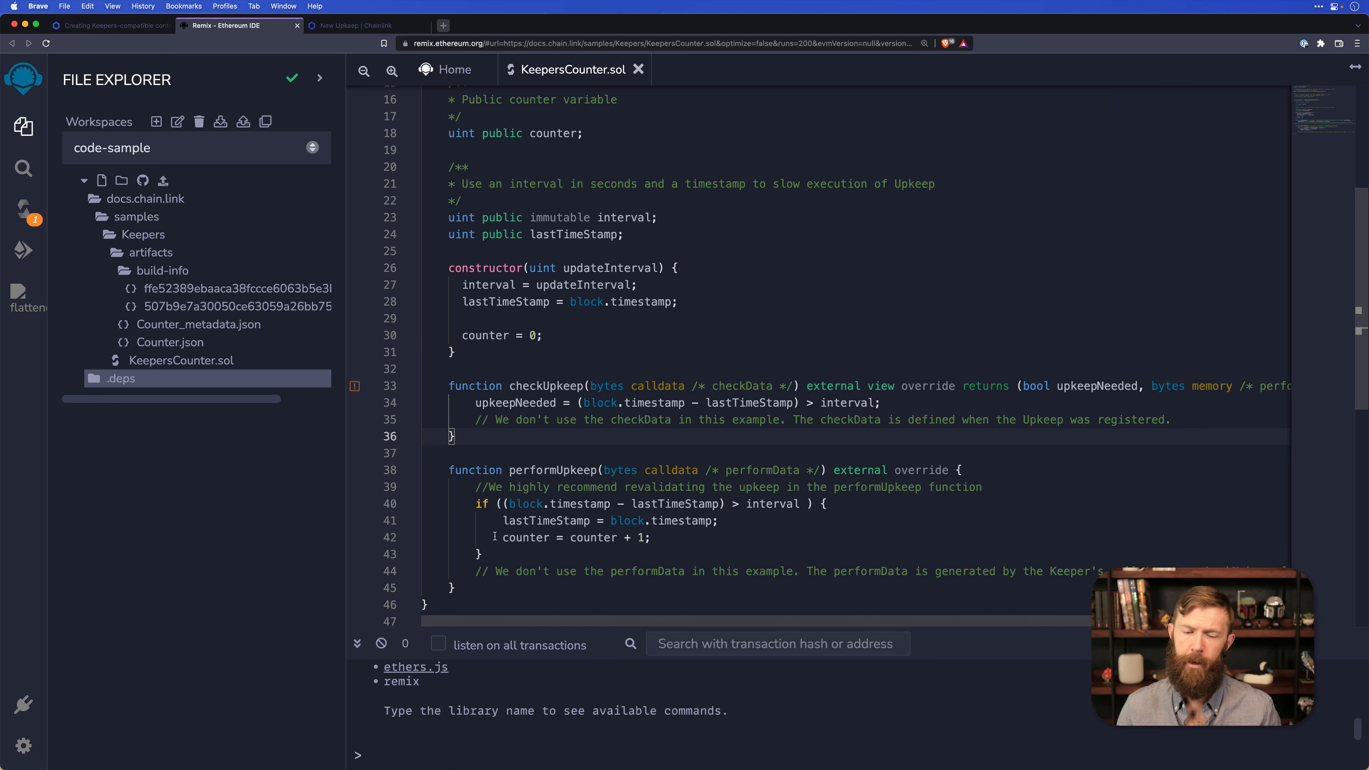
Add an empty function count() between the constructor and the checkUpkeep function in KeepersCounter.sol.
left_click(456, 368)
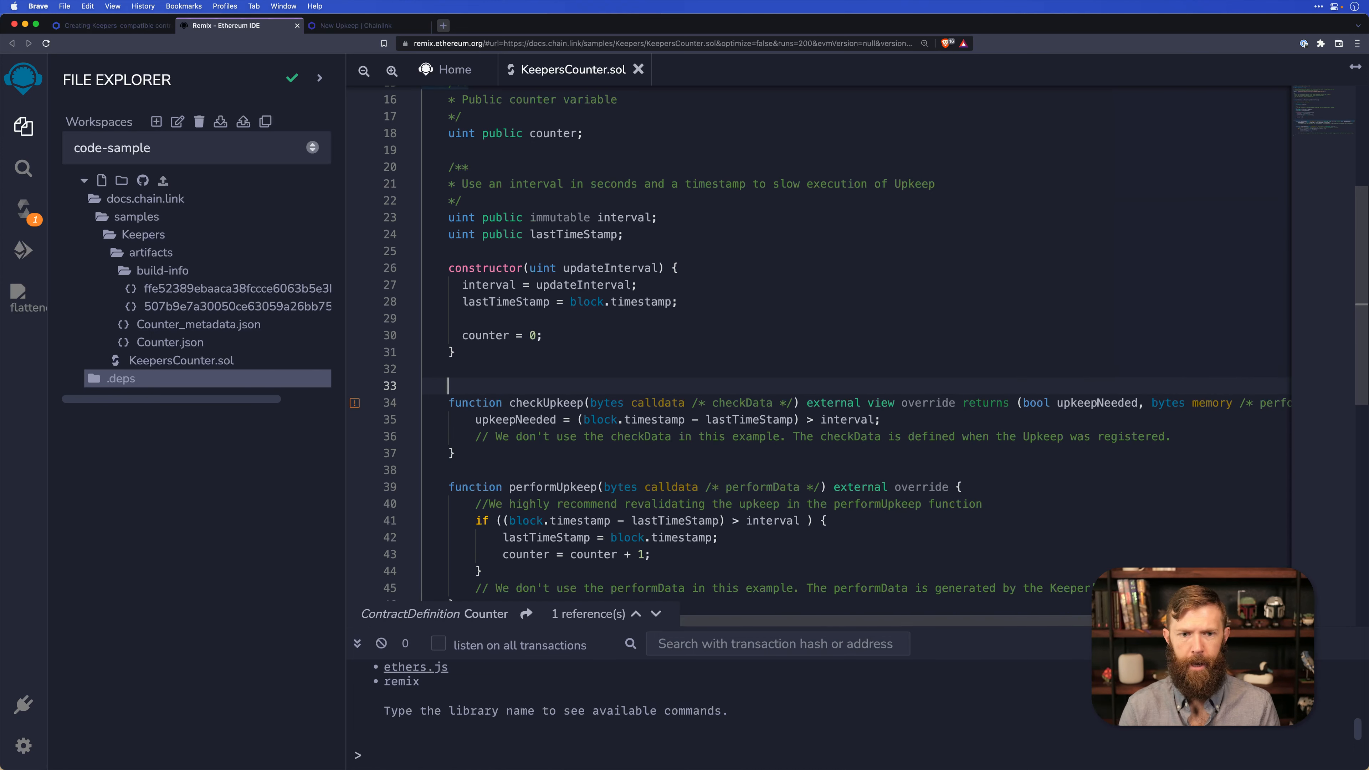
key("Return")
type("function count()")
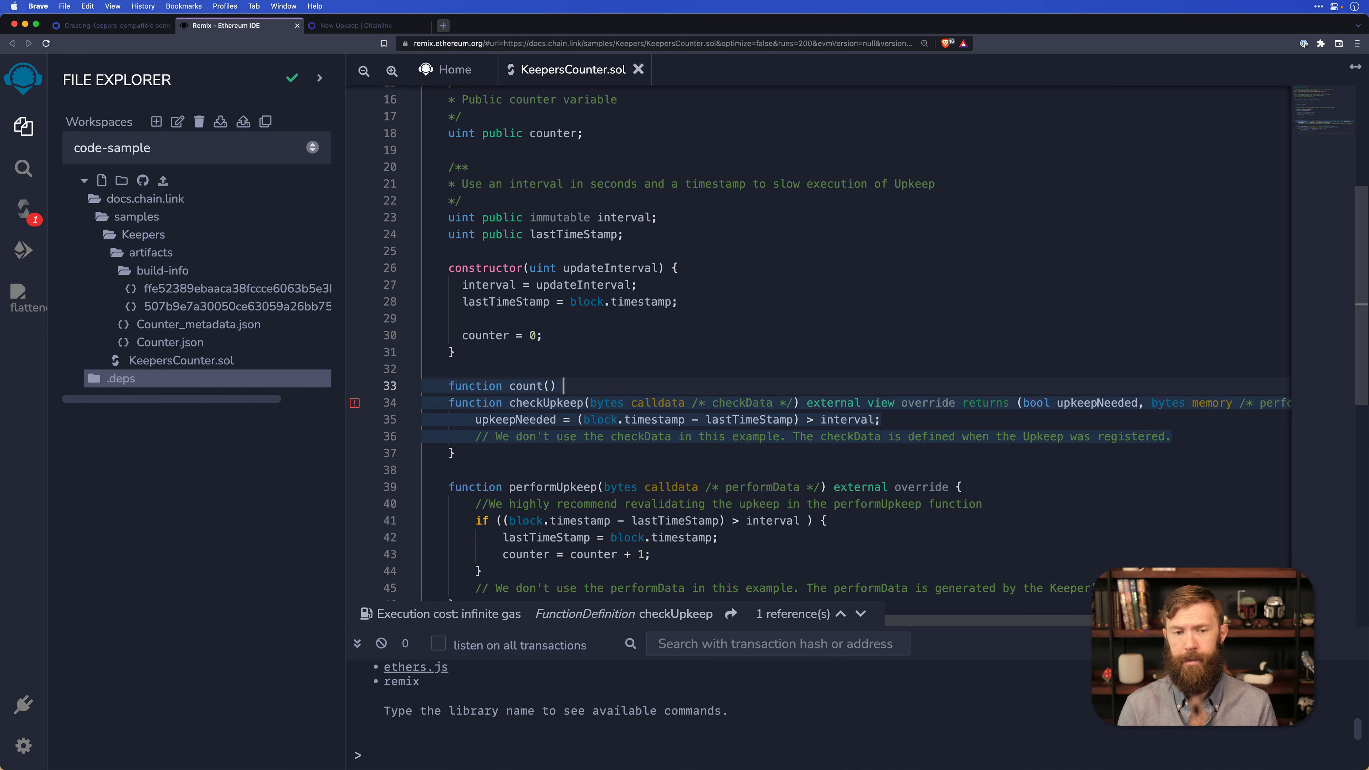
type("{")
key("Return")
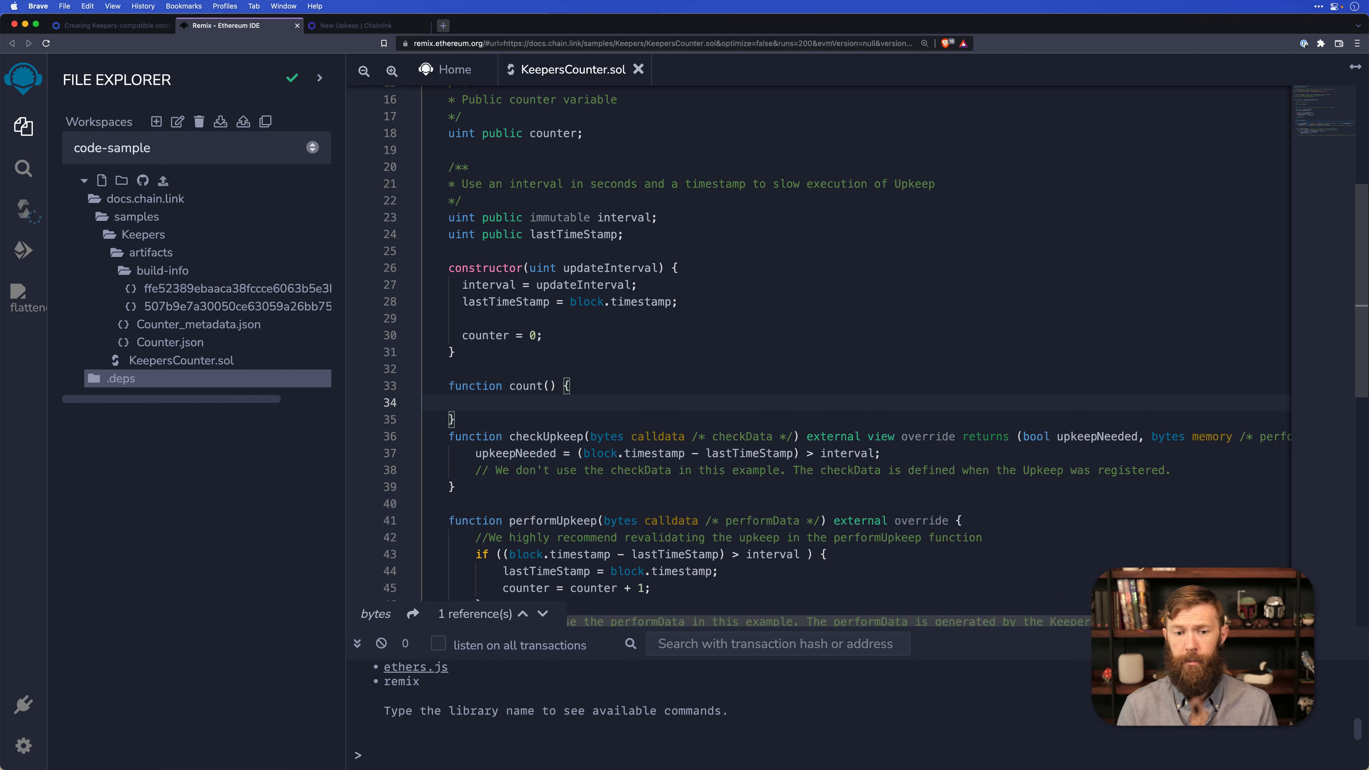
Fill the count() function with "counter = counter + 1;" and declare the function external.
type("counter =")
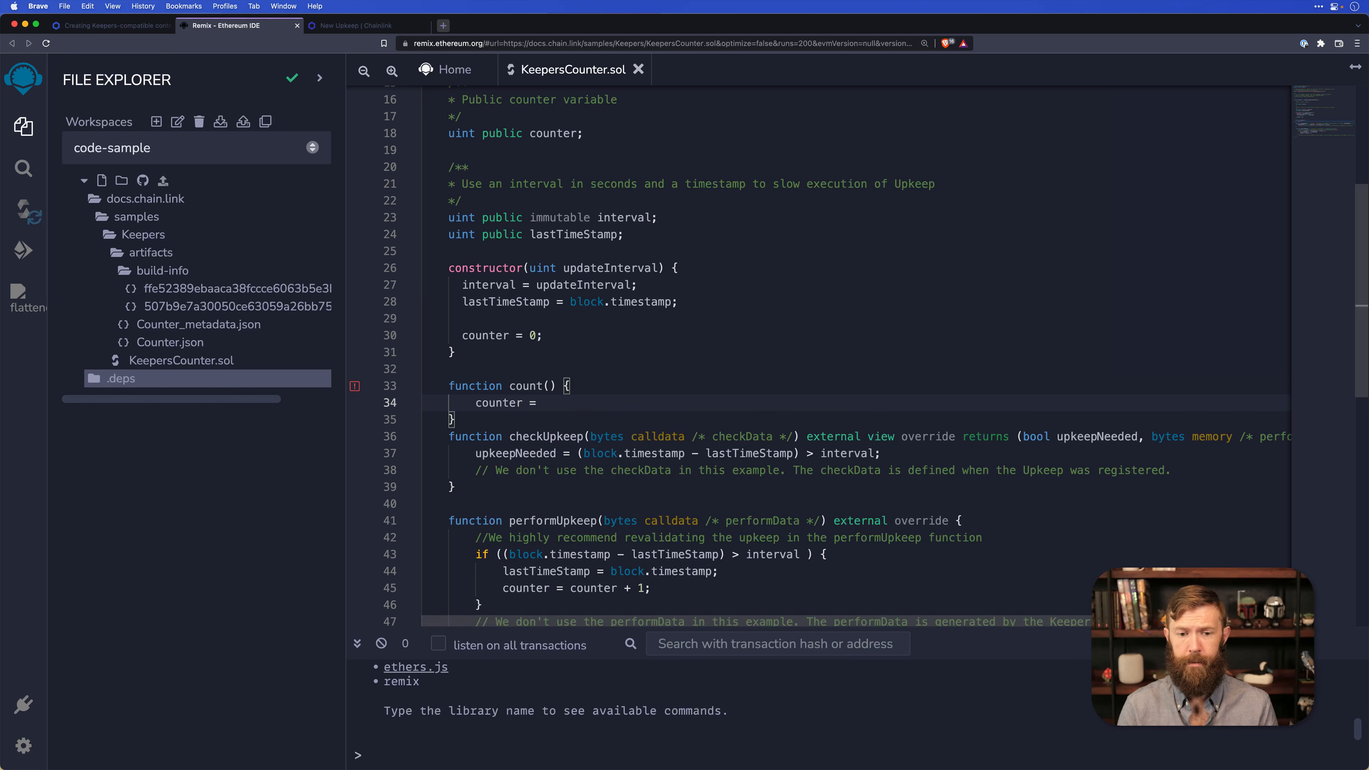
type(" counter +1;")
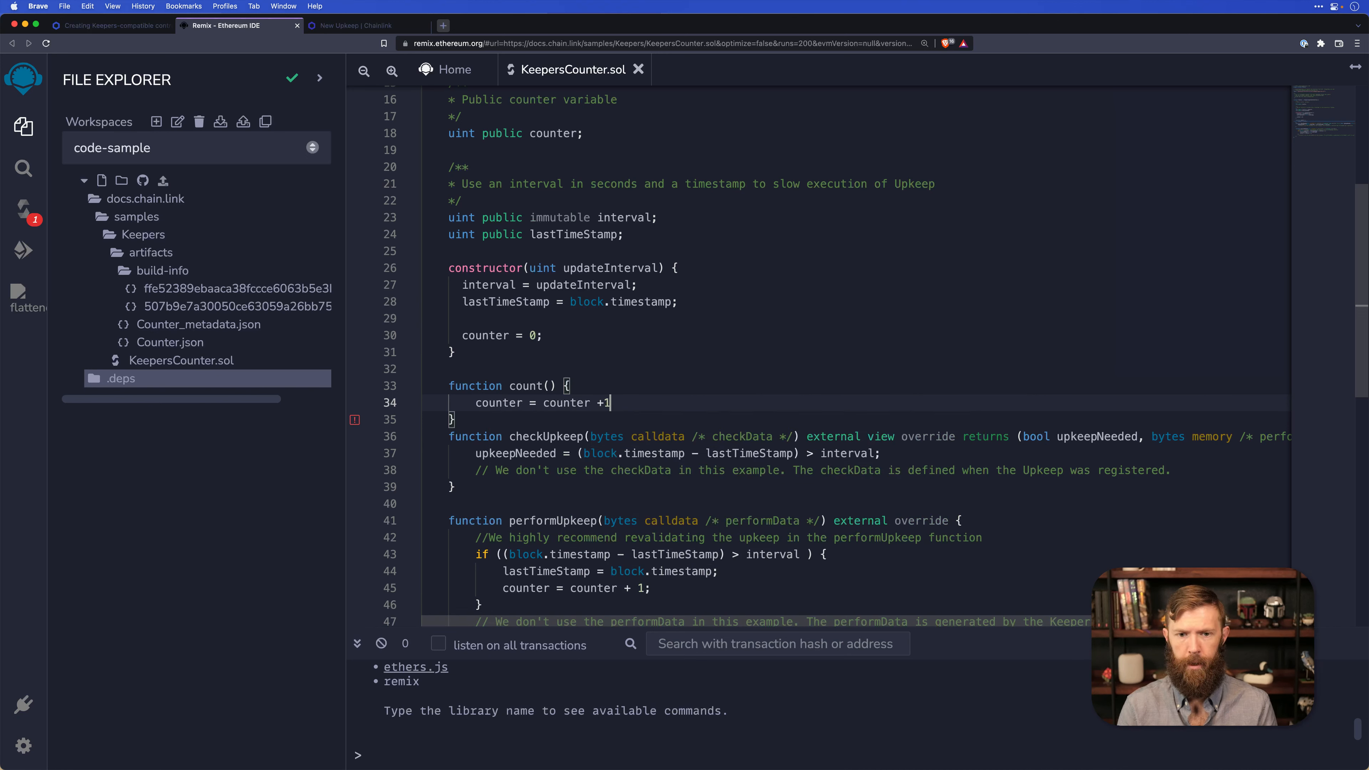
key("Left")
key("Left")
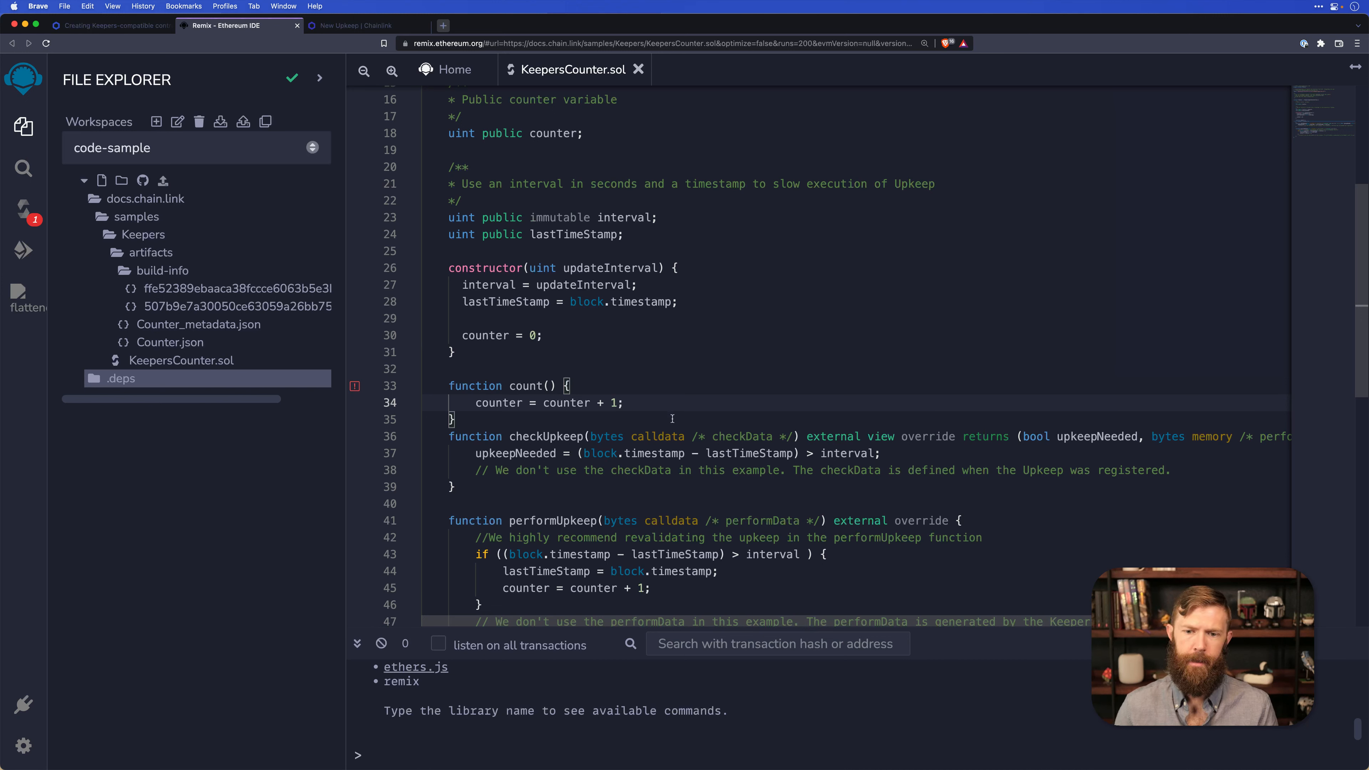
left_click(568, 385)
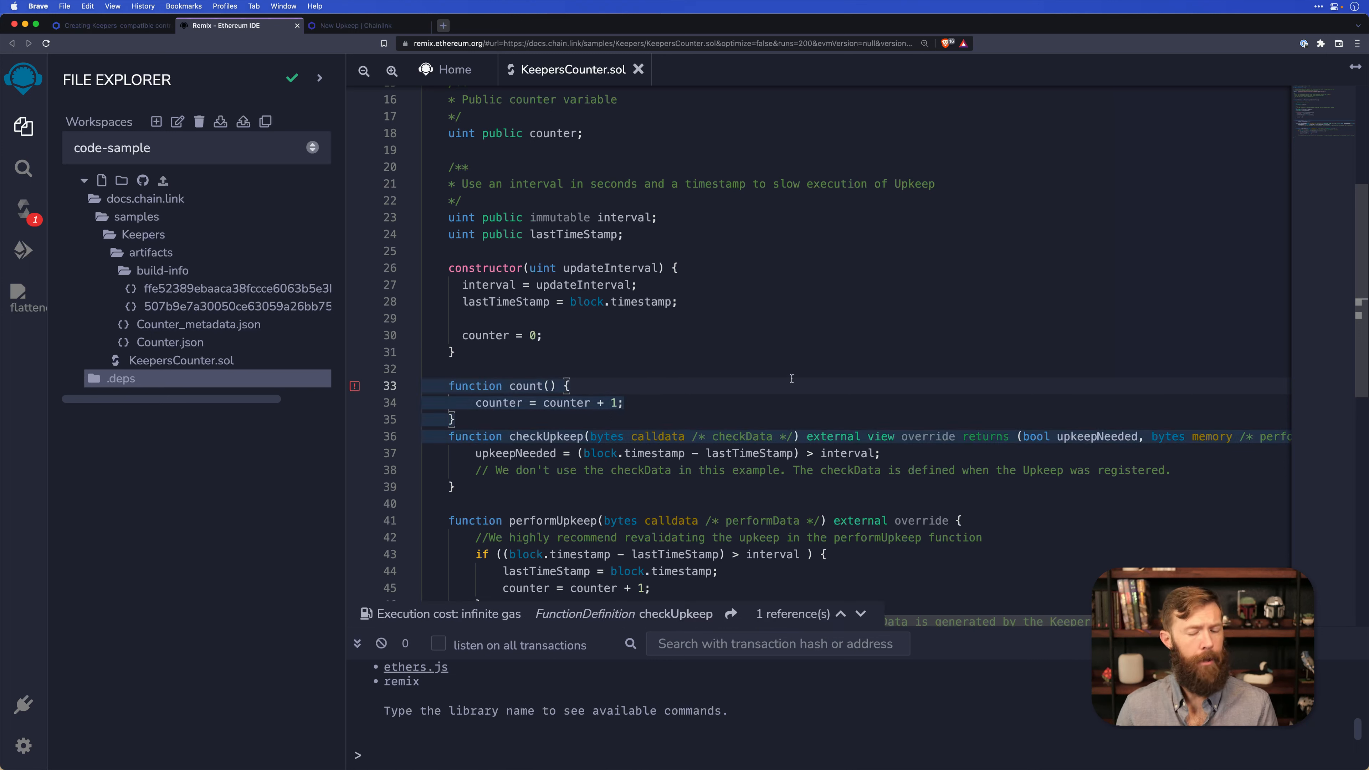
type("external")
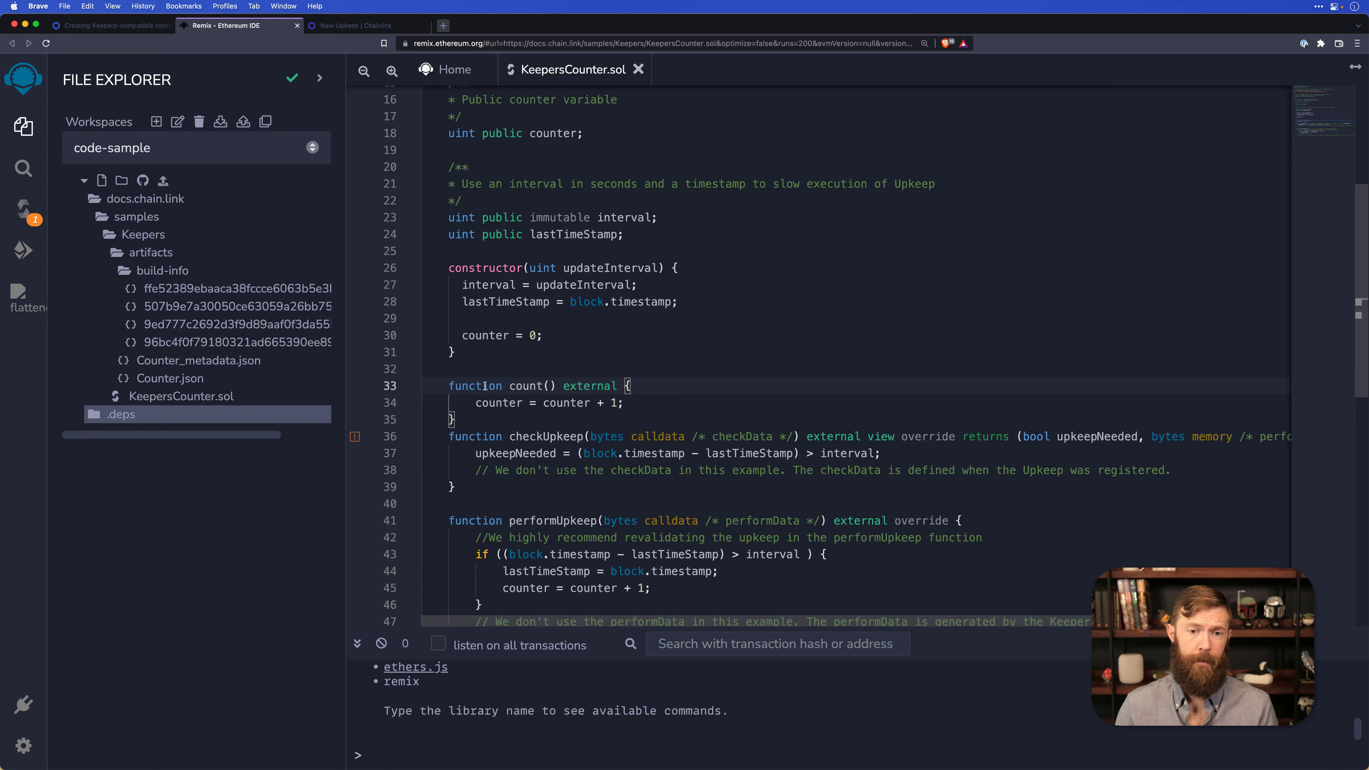
Delete the entire checkUpkeep function from KeepersCounter.sol, leaving one blank line between count() and performUpkeep.
left_click(472, 421)
key("Return")
scroll(487, 414, "down", 2)
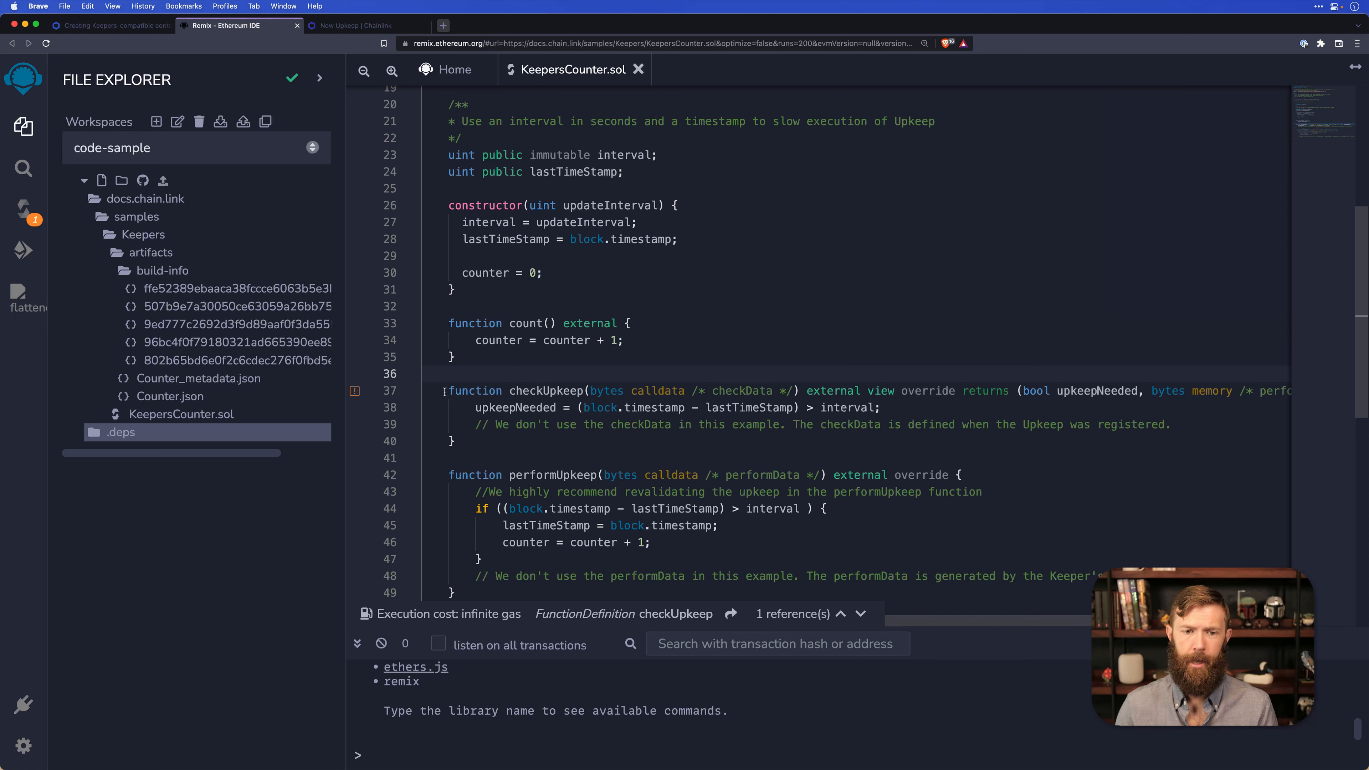
left_click_drag(445, 392, 455, 441)
key("BackSpace")
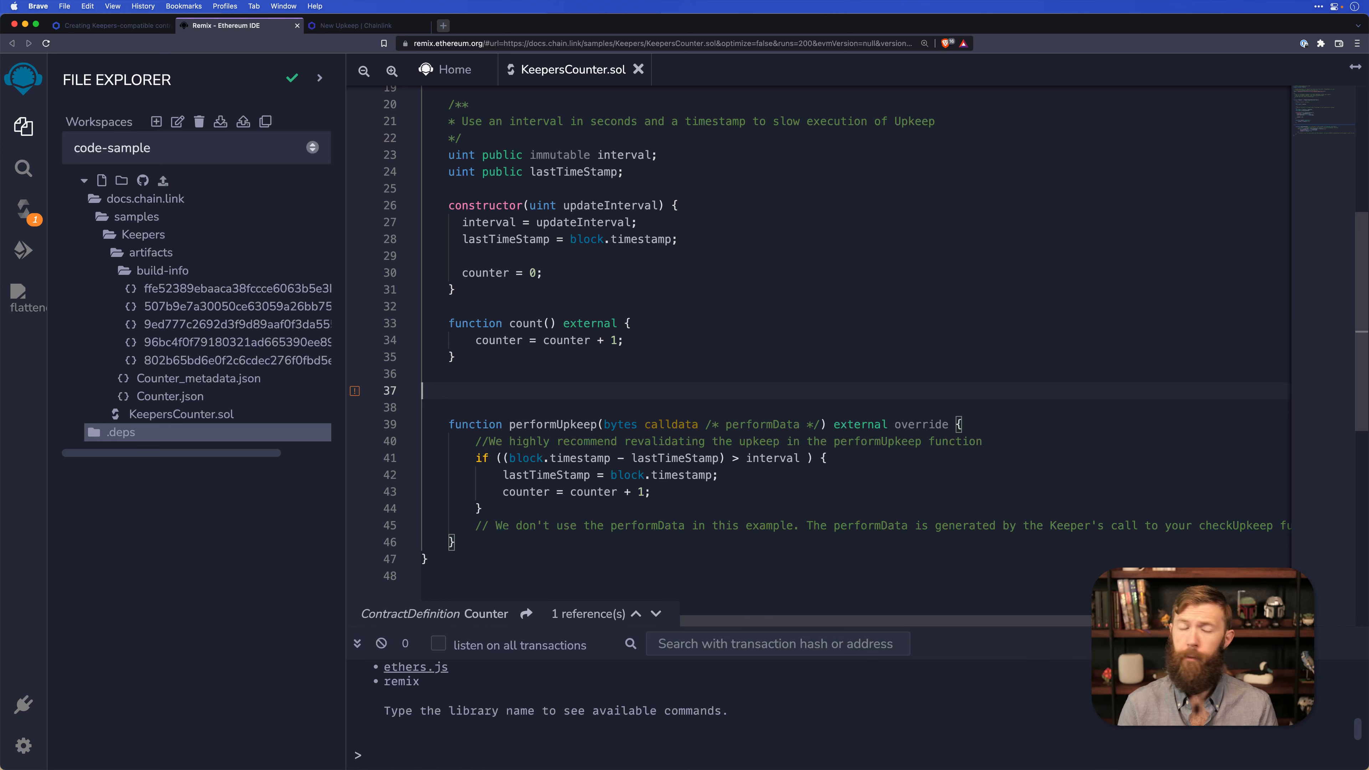
key("BackSpace")
key("BackSpace")
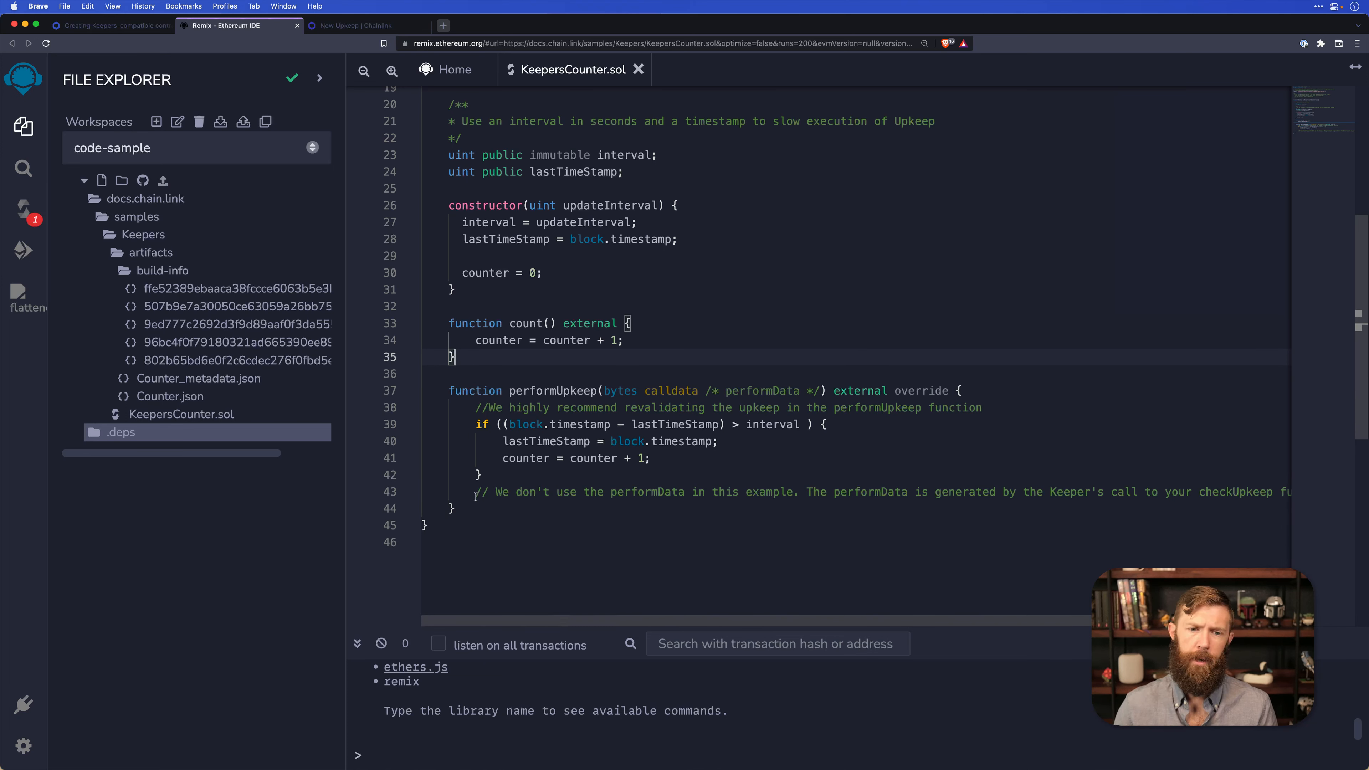
Delete the performUpkeep function, including its comments, so that count() is the last function in the Counter contract.
left_click(501, 465)
left_click_drag(478, 505, 393, 380)
key("BackSpace")
key("BackSpace")
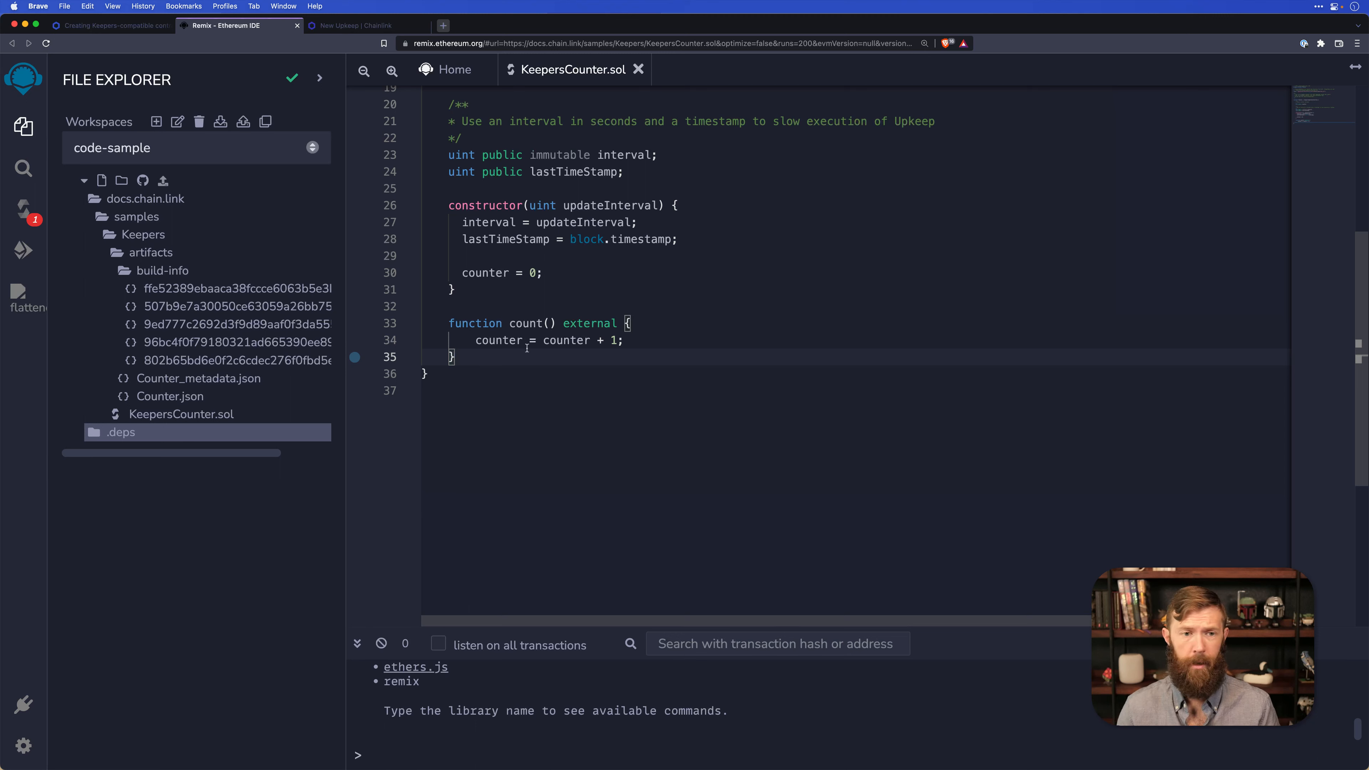
Compile KeepersCounter.sol and go to the source line of the reported compiler error.
left_click(23, 209)
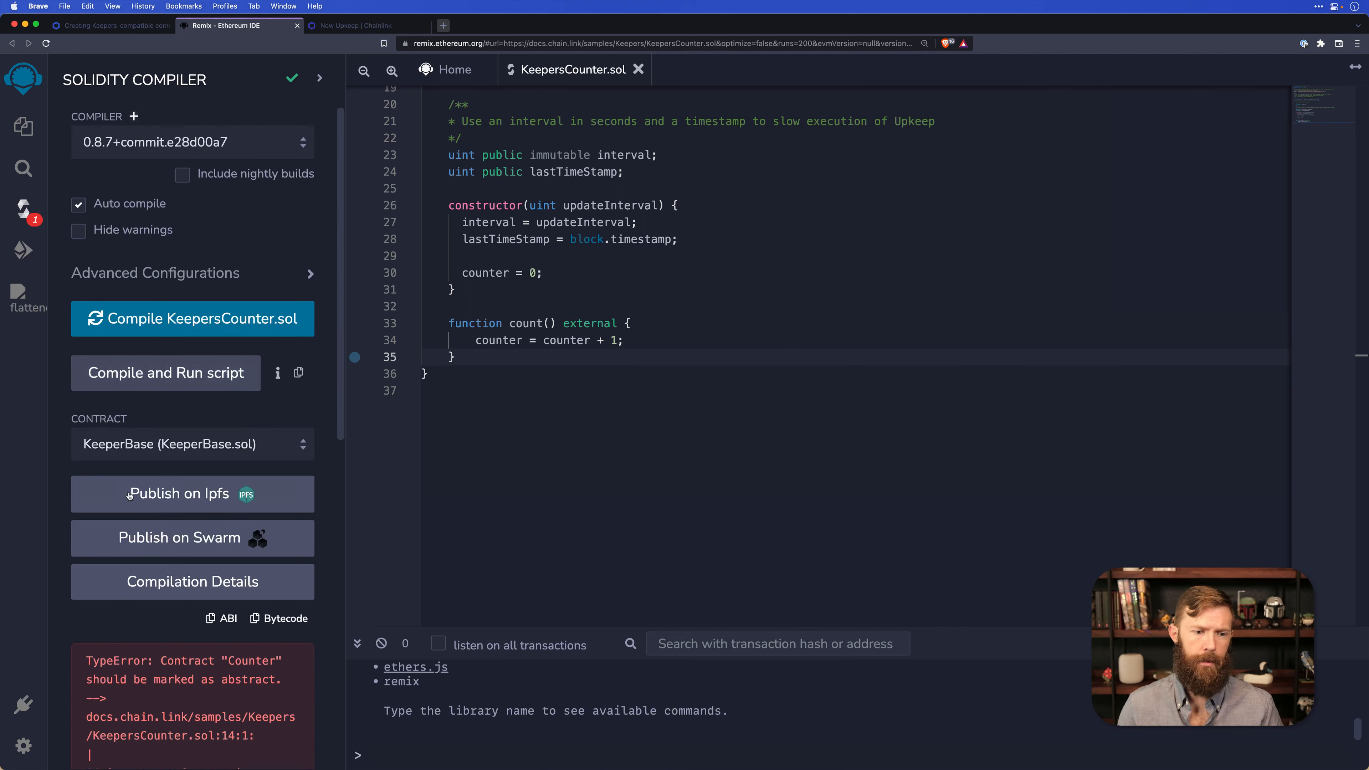
left_click(568, 356)
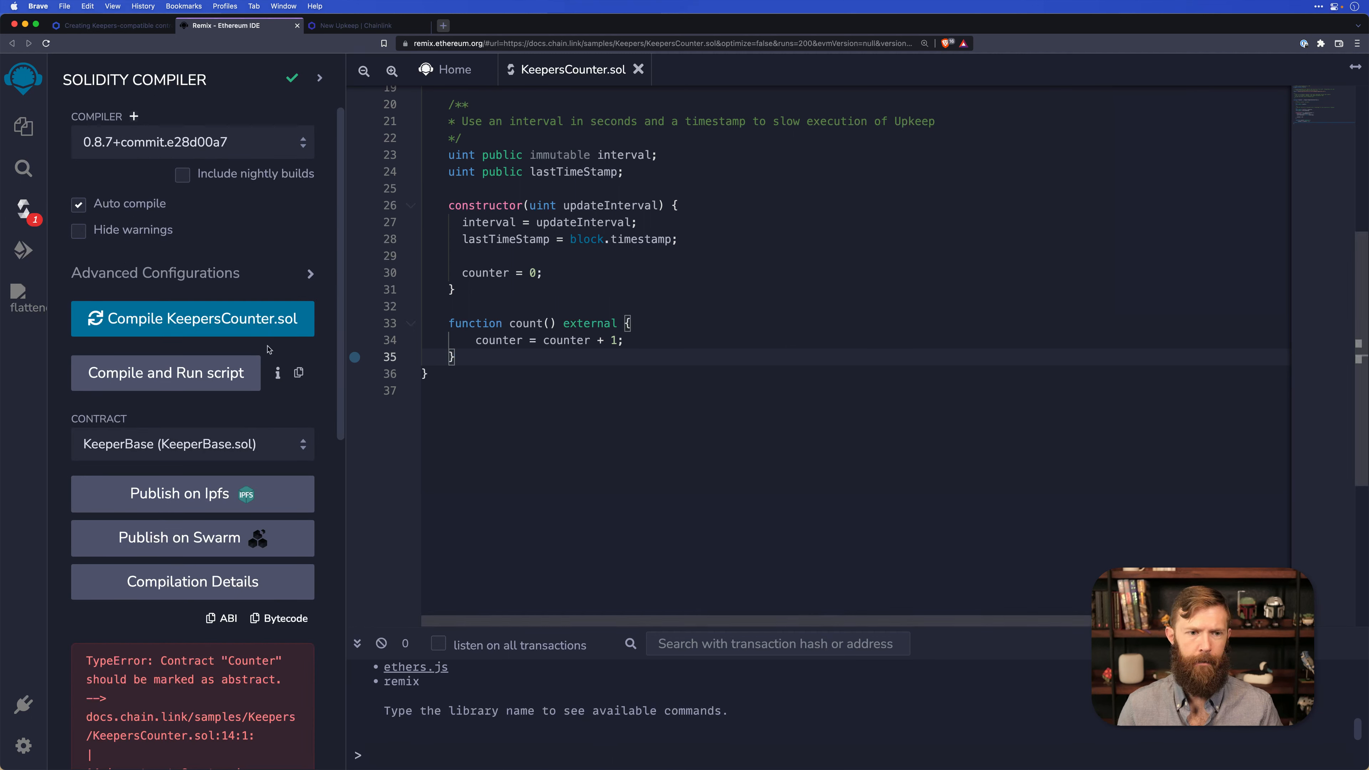
left_click(172, 319)
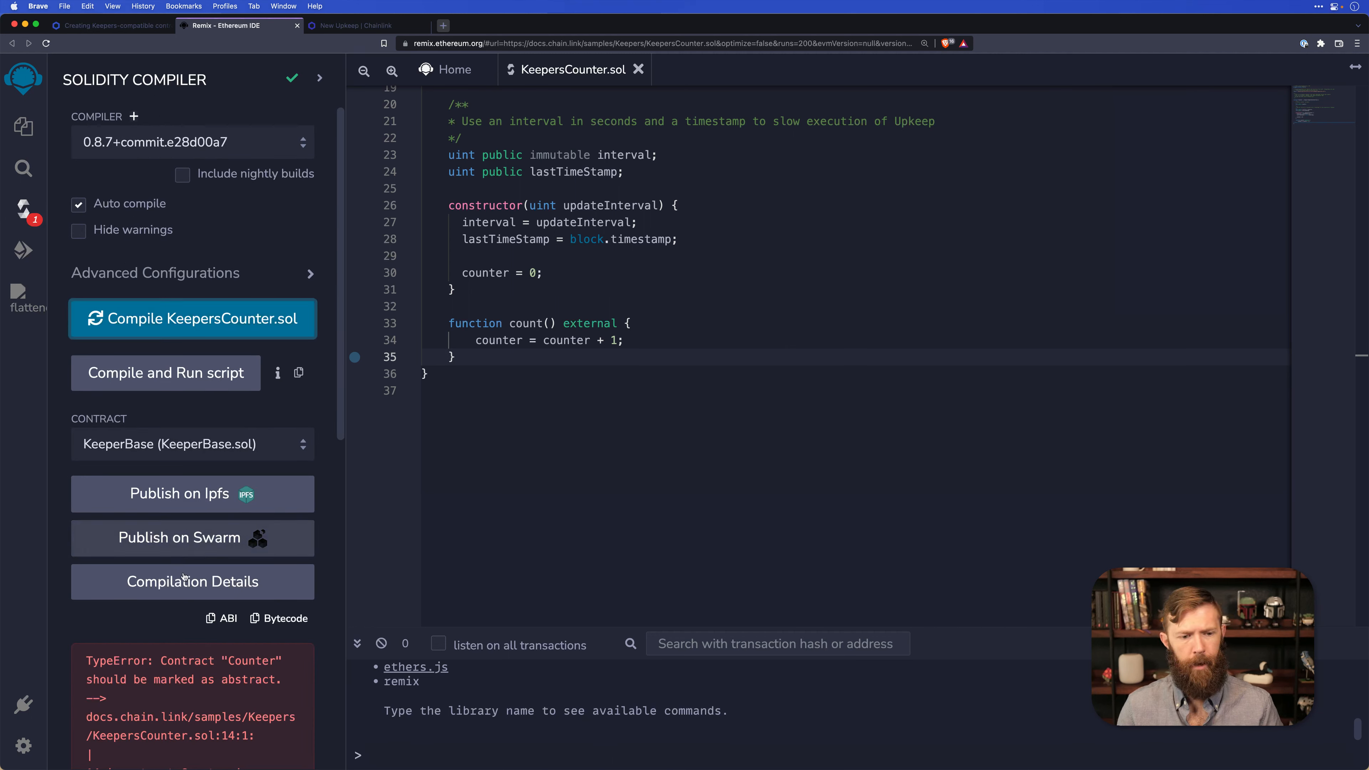
scroll(183, 577, "down", 3)
left_click(248, 594)
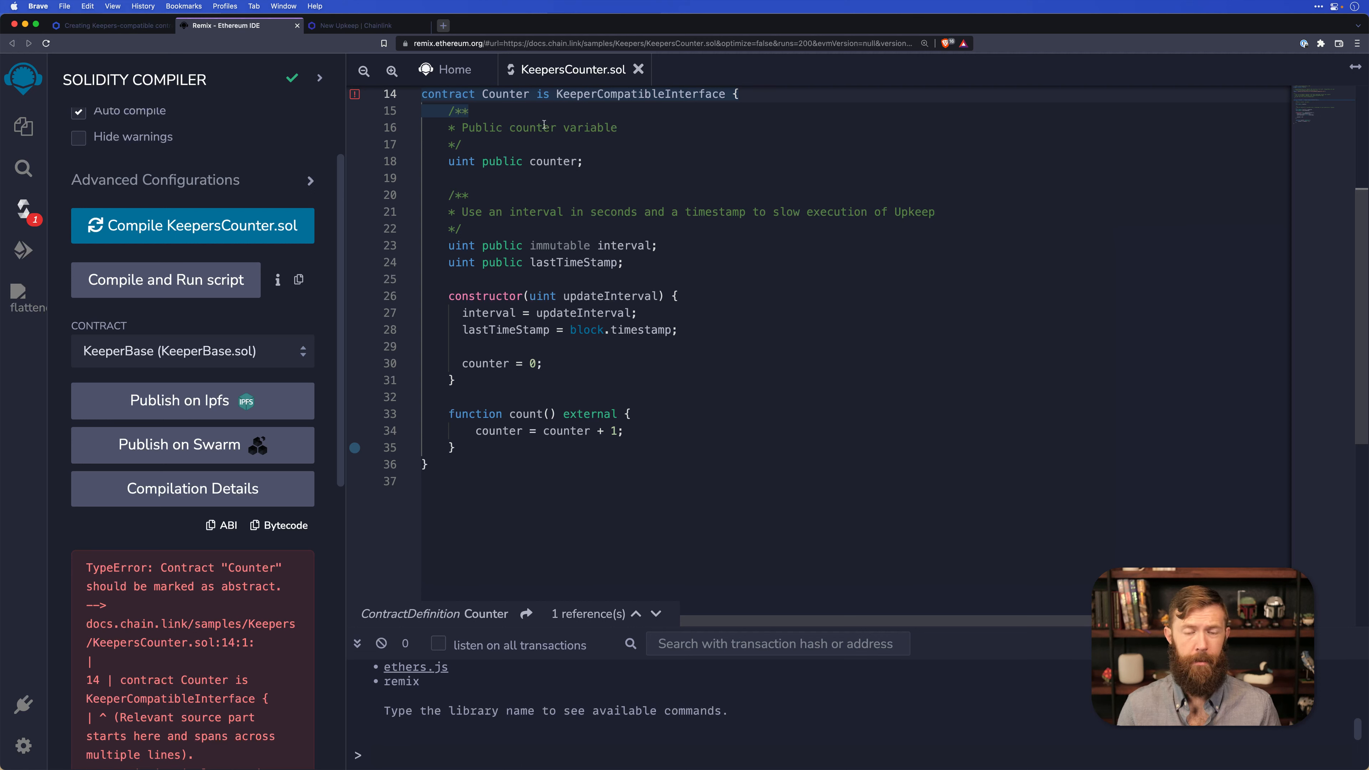
Remove "is KeeperCompatibleInterface" from the Counter contract declaration.
double_click(566, 94)
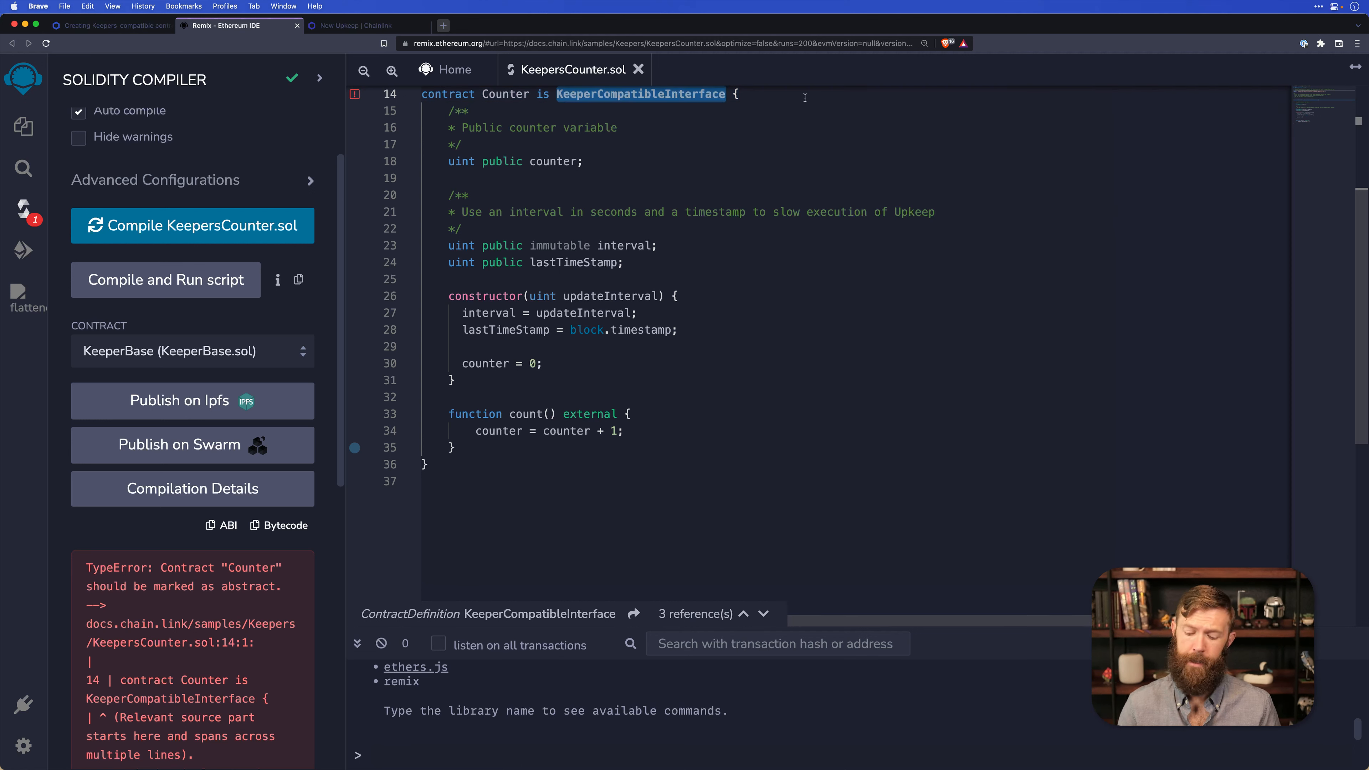
key("BackSpace")
key("BackSpace")
key("BackSpace")
key("BackSpace")
key("BackSpace")
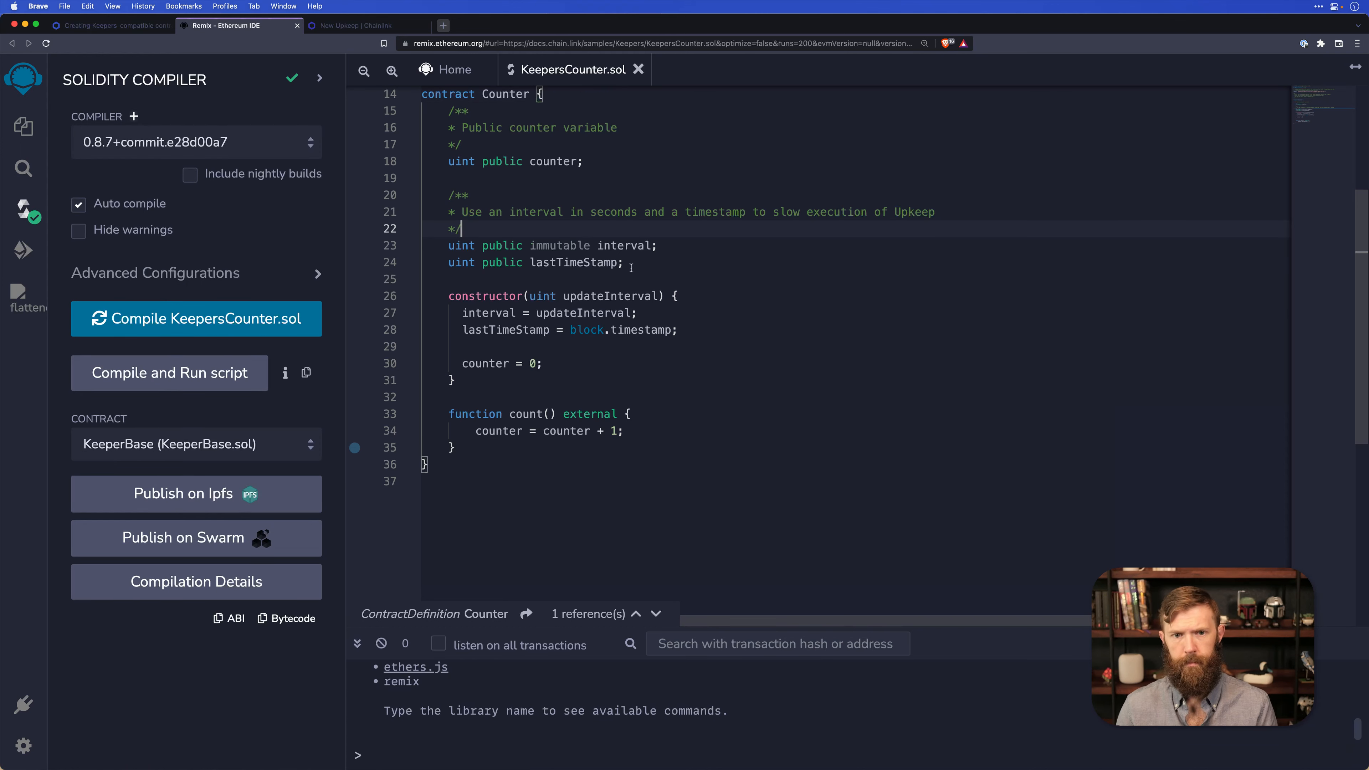
Delete the interval and lastTimeStamp variable declarations together with the comment block above them.
left_click_drag(624, 262, 377, 195)
key("BackSpace")
key("BackSpace")
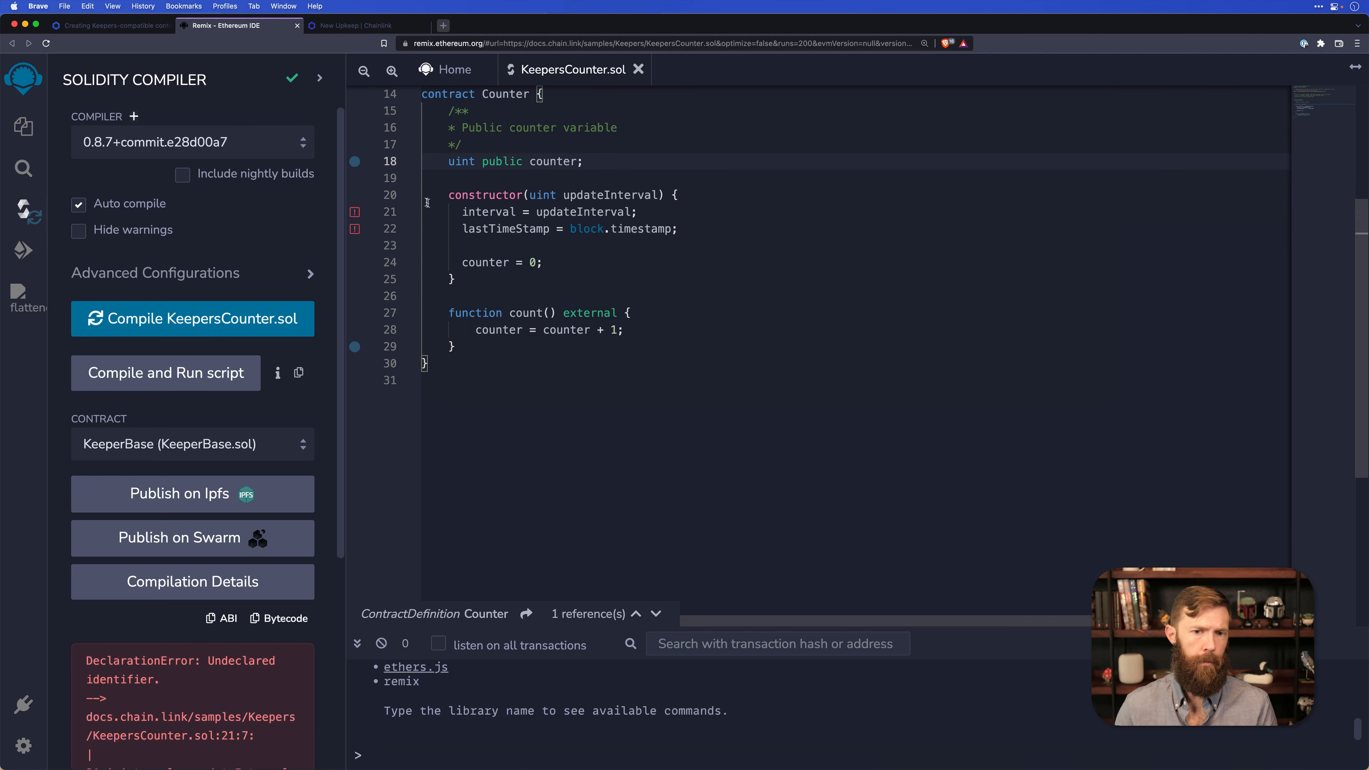
Delete the interval and lastTimeStamp assignments and the blank line below them from the constructor, keeping only "counter = 0;".
left_click_drag(692, 230, 431, 218)
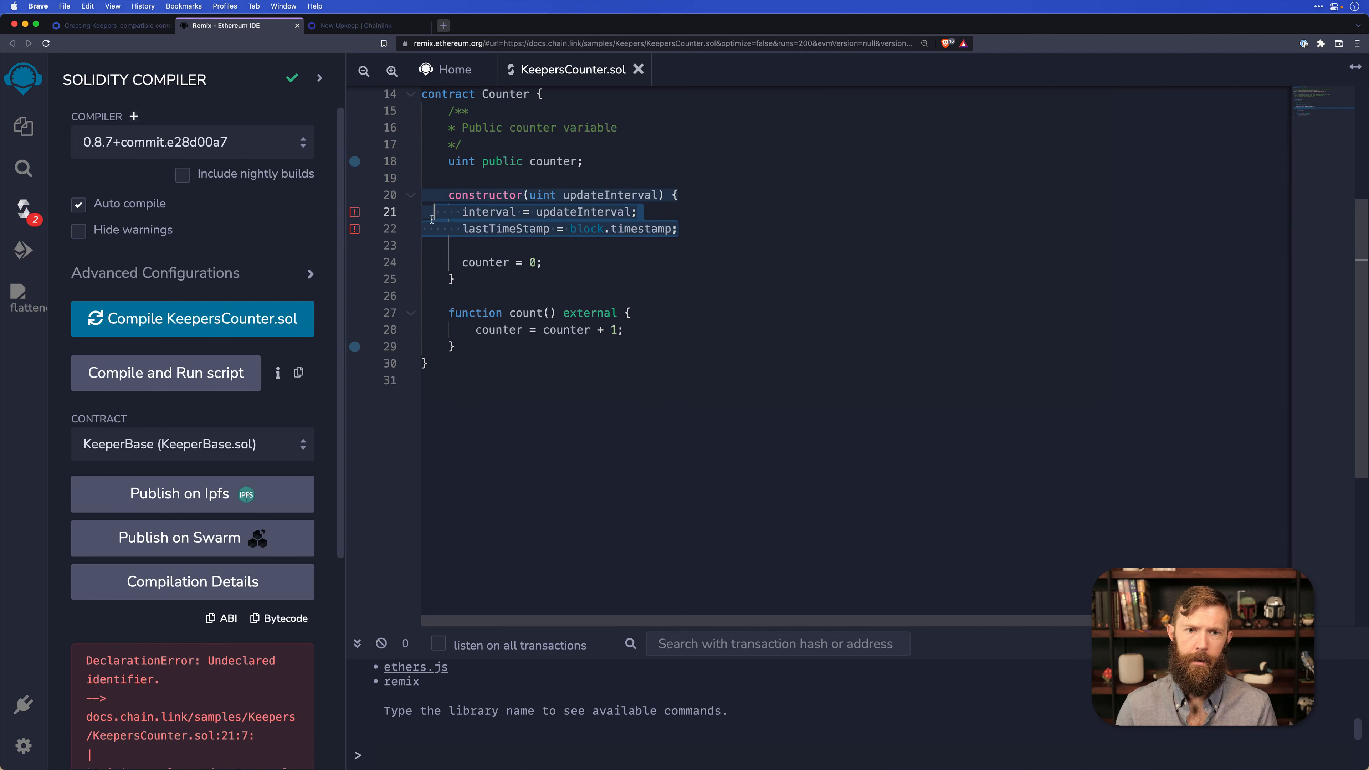
left_click(721, 236)
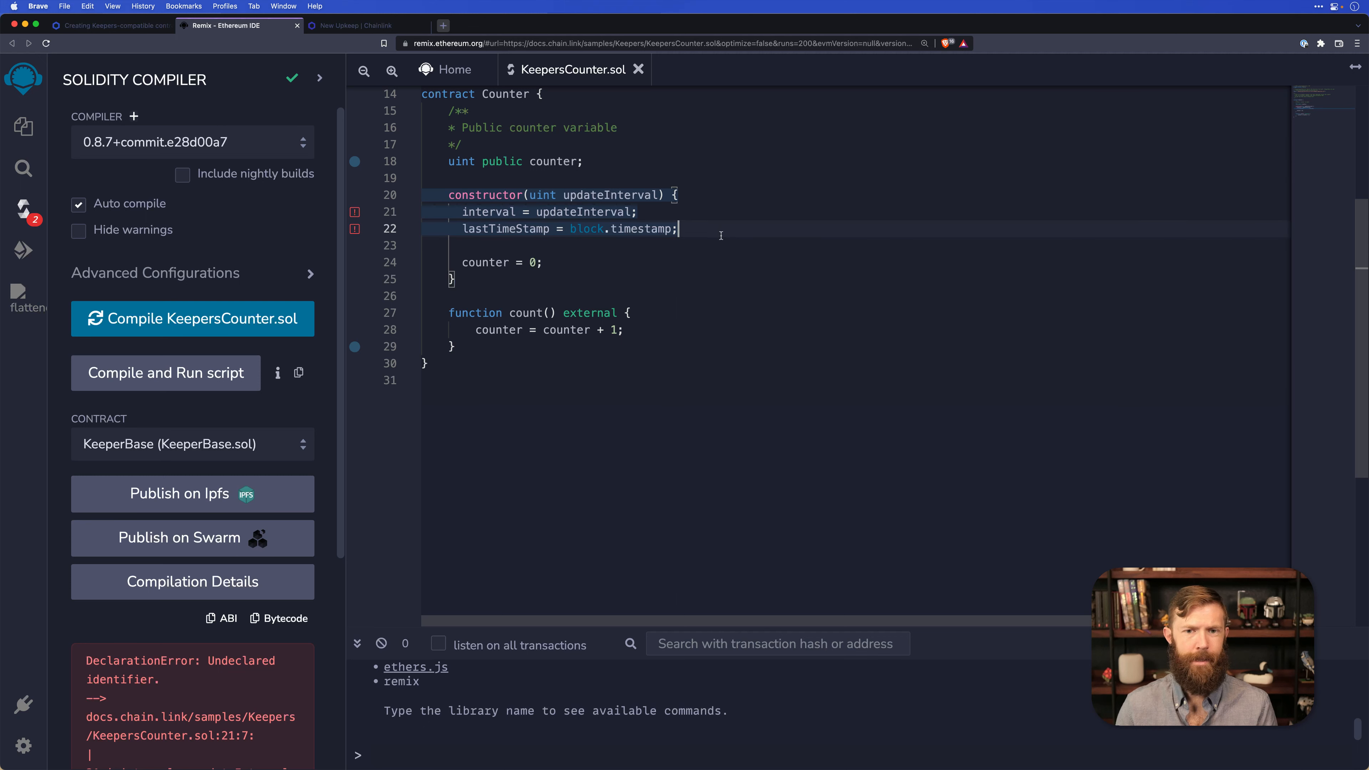
left_click(433, 213, "shift")
key("BackSpace")
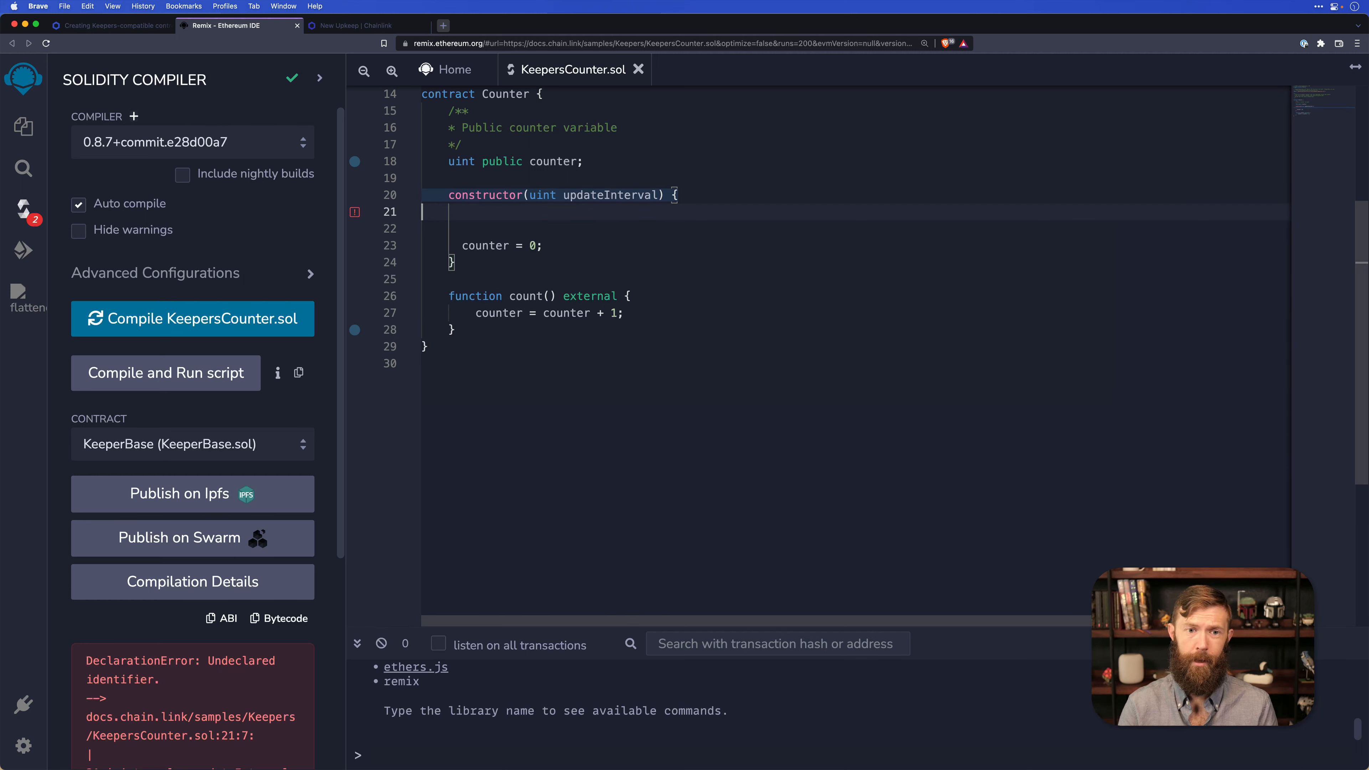
key("Delete")
key("Delete")
left_click(638, 331)
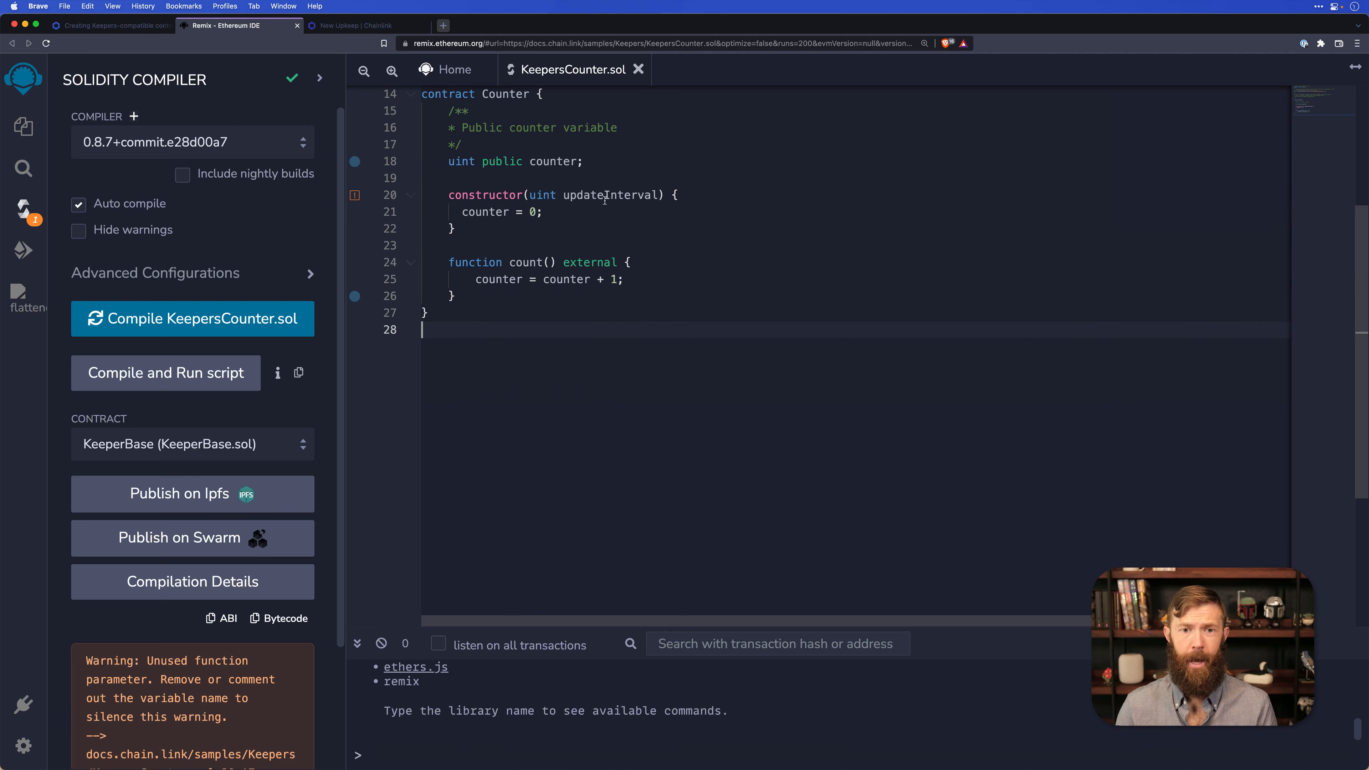
Remove the "uint updateInterval" parameter from the constructor.
left_click_drag(530, 195, 657, 194)
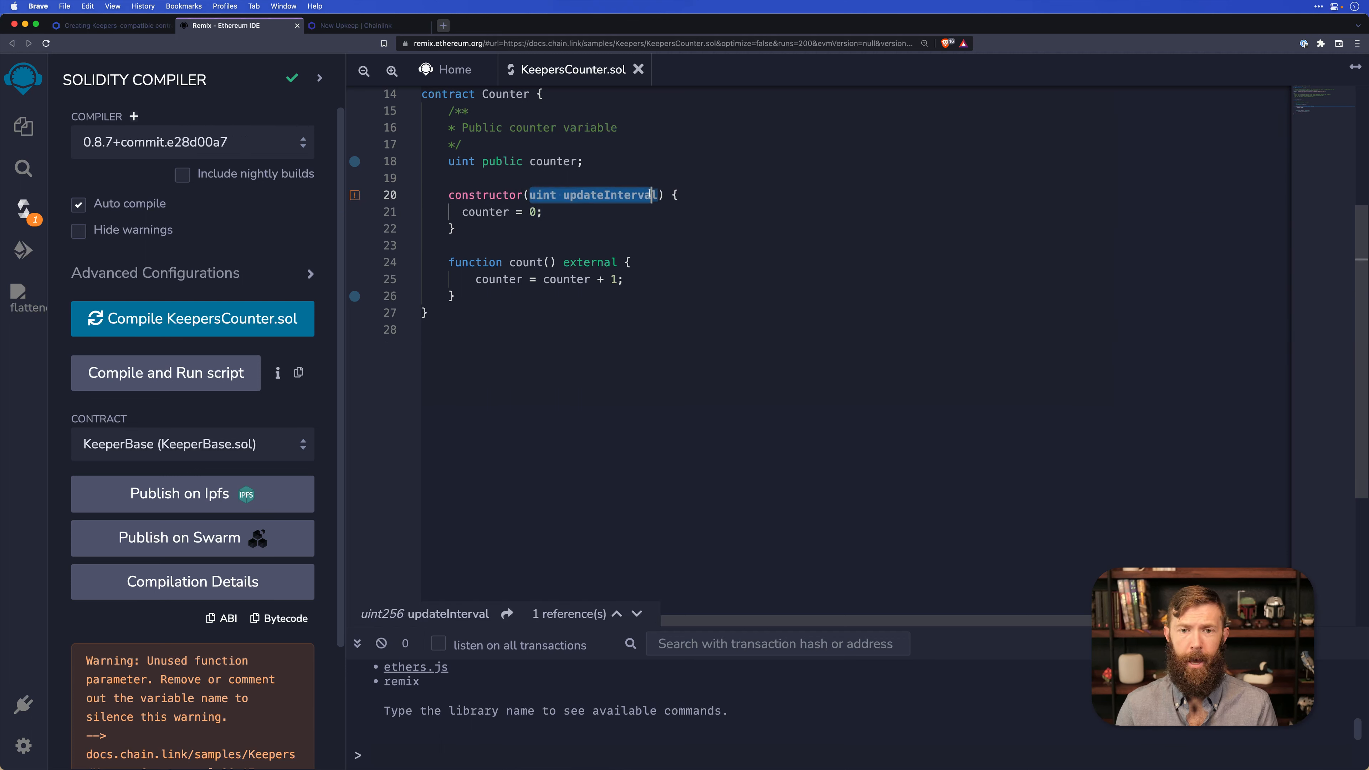
key("BackSpace")
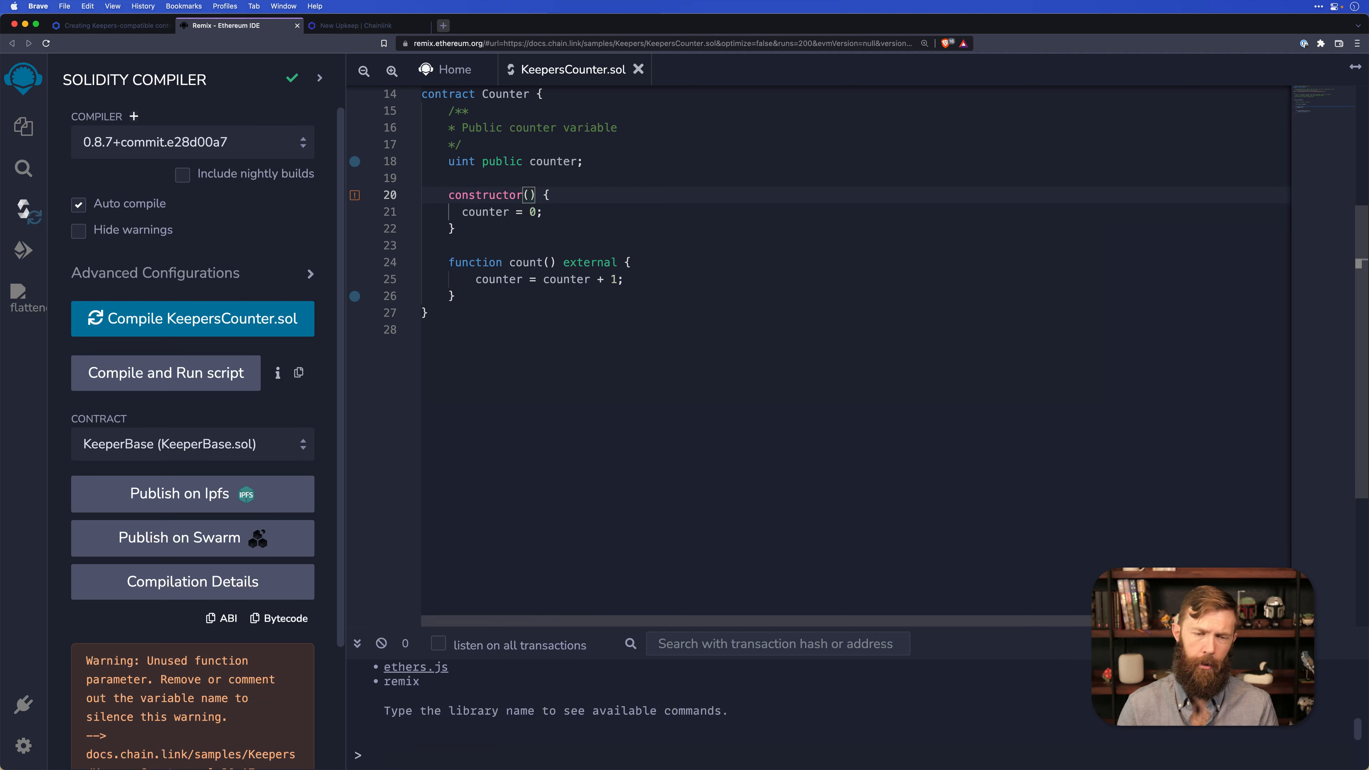
left_click(578, 239)
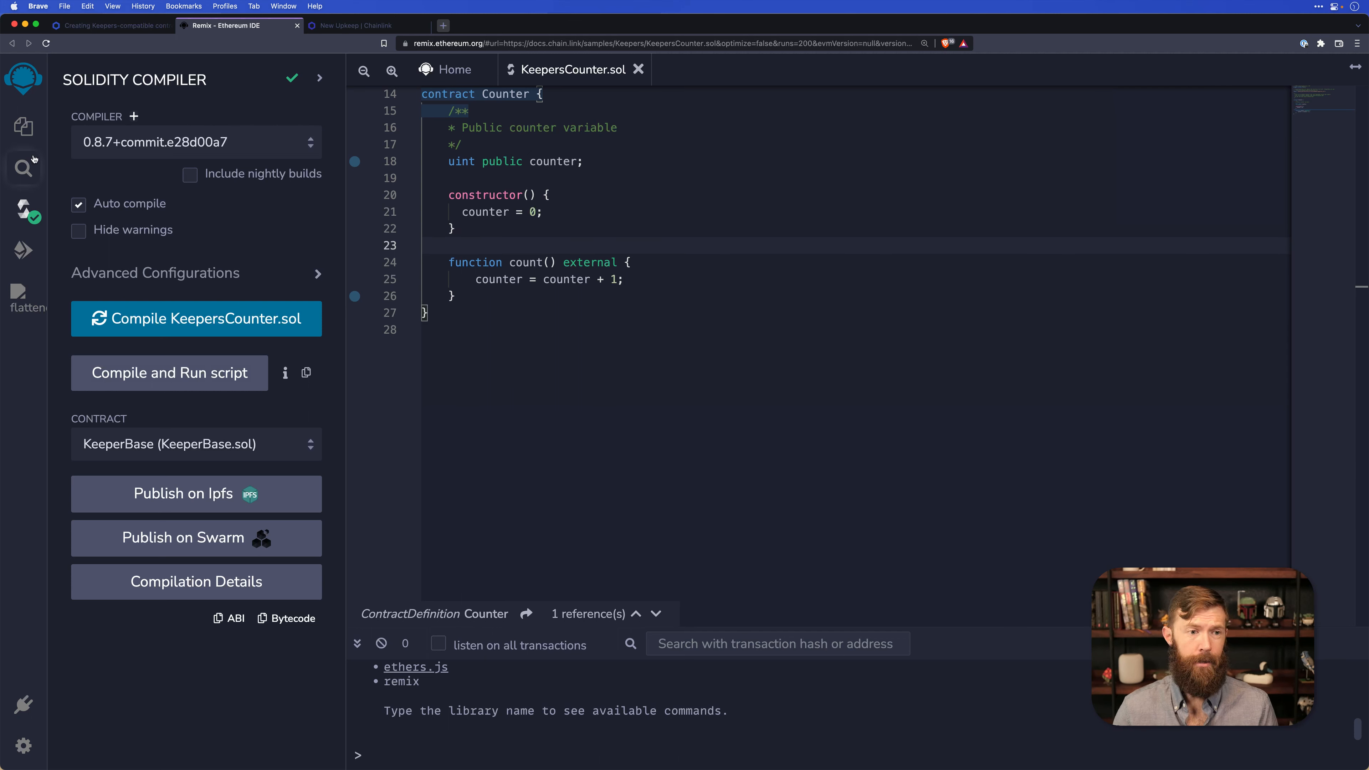
Set the deployment environment to Injected Provider - Metamask.
left_click(23, 250)
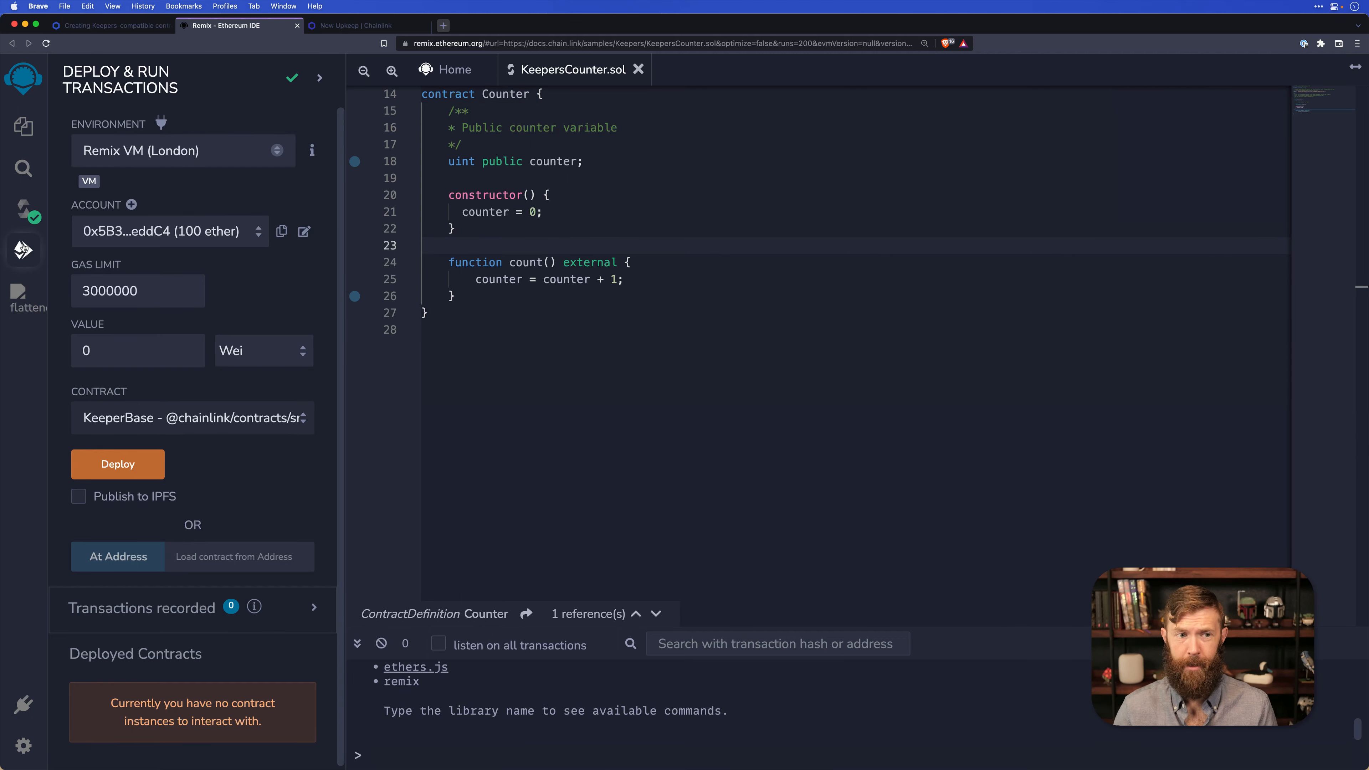
left_click(222, 153)
left_click(211, 245)
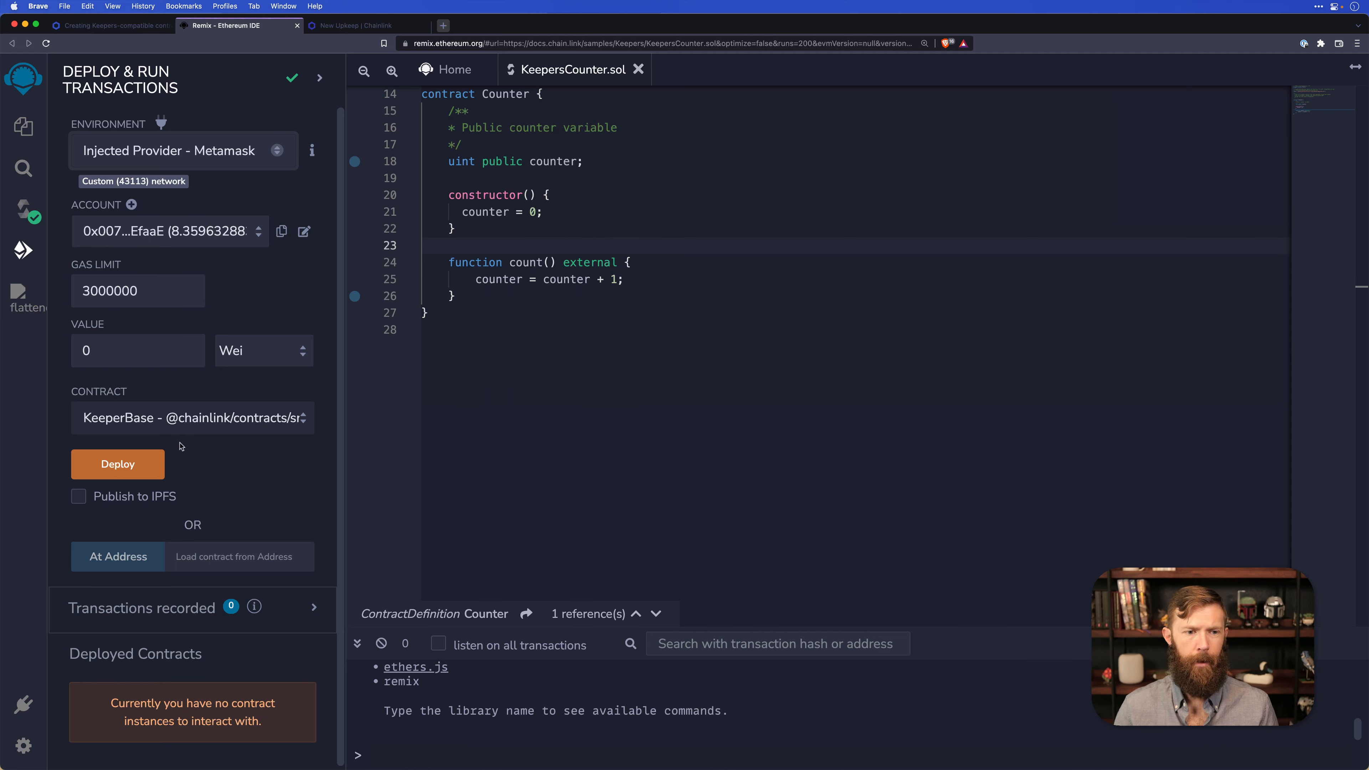
Deploy the Counter contract from KeepersCounter.sol and confirm the transaction in the wallet.
left_click(172, 429)
left_click(153, 478)
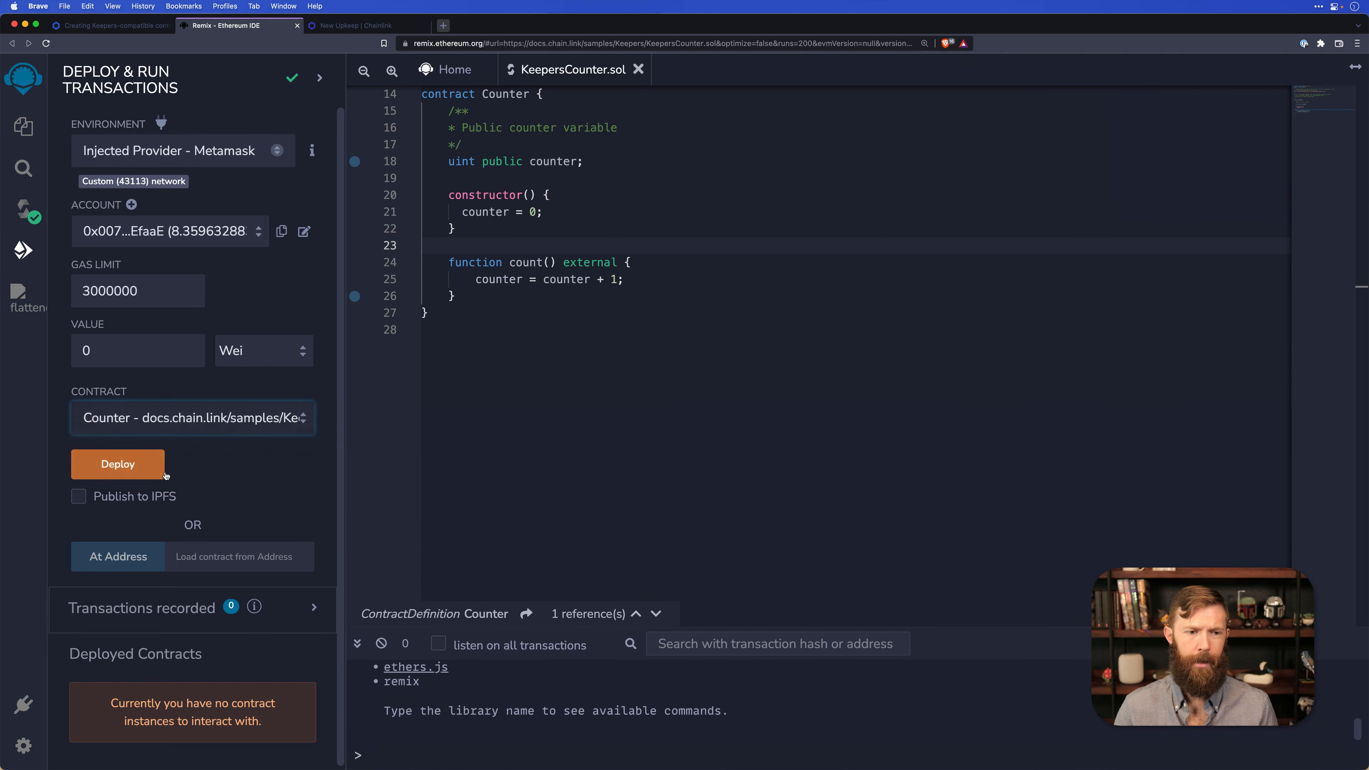
left_click(141, 464)
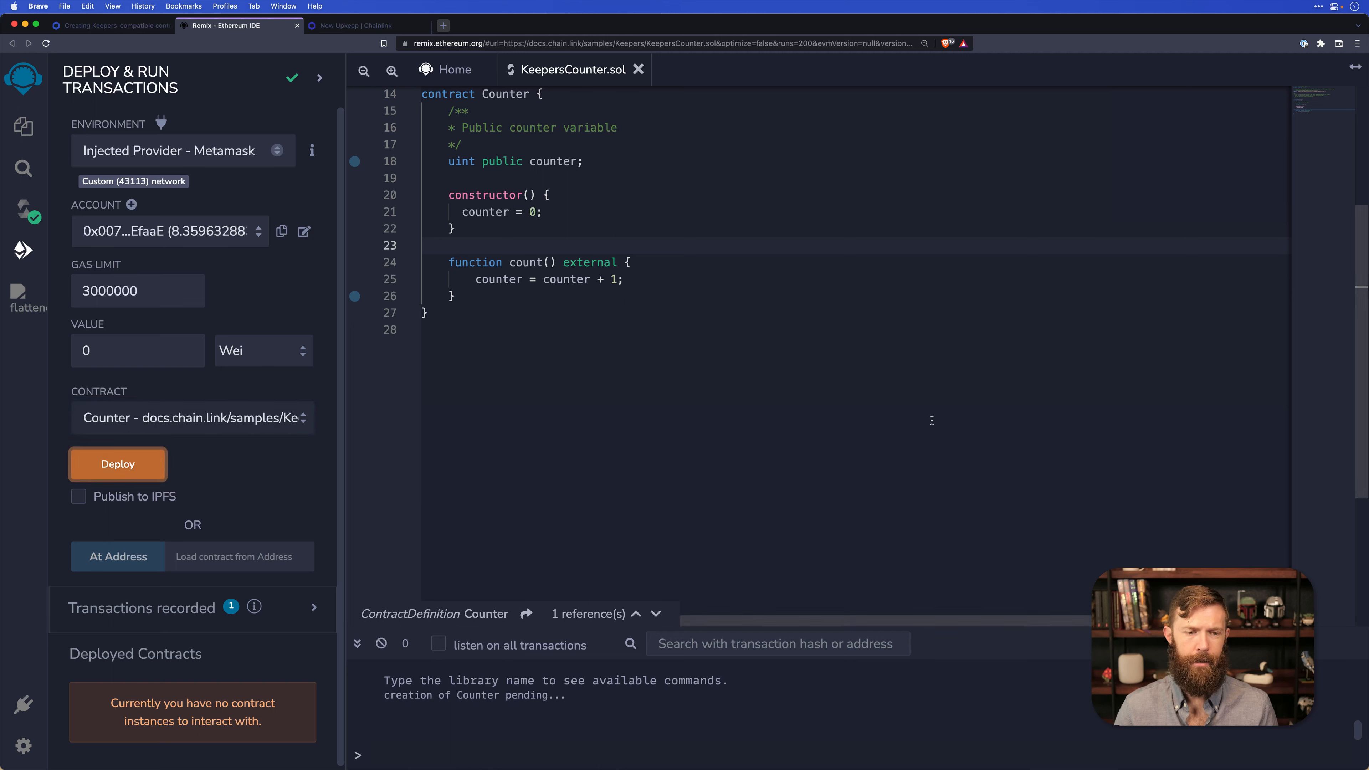
left_click(1293, 321)
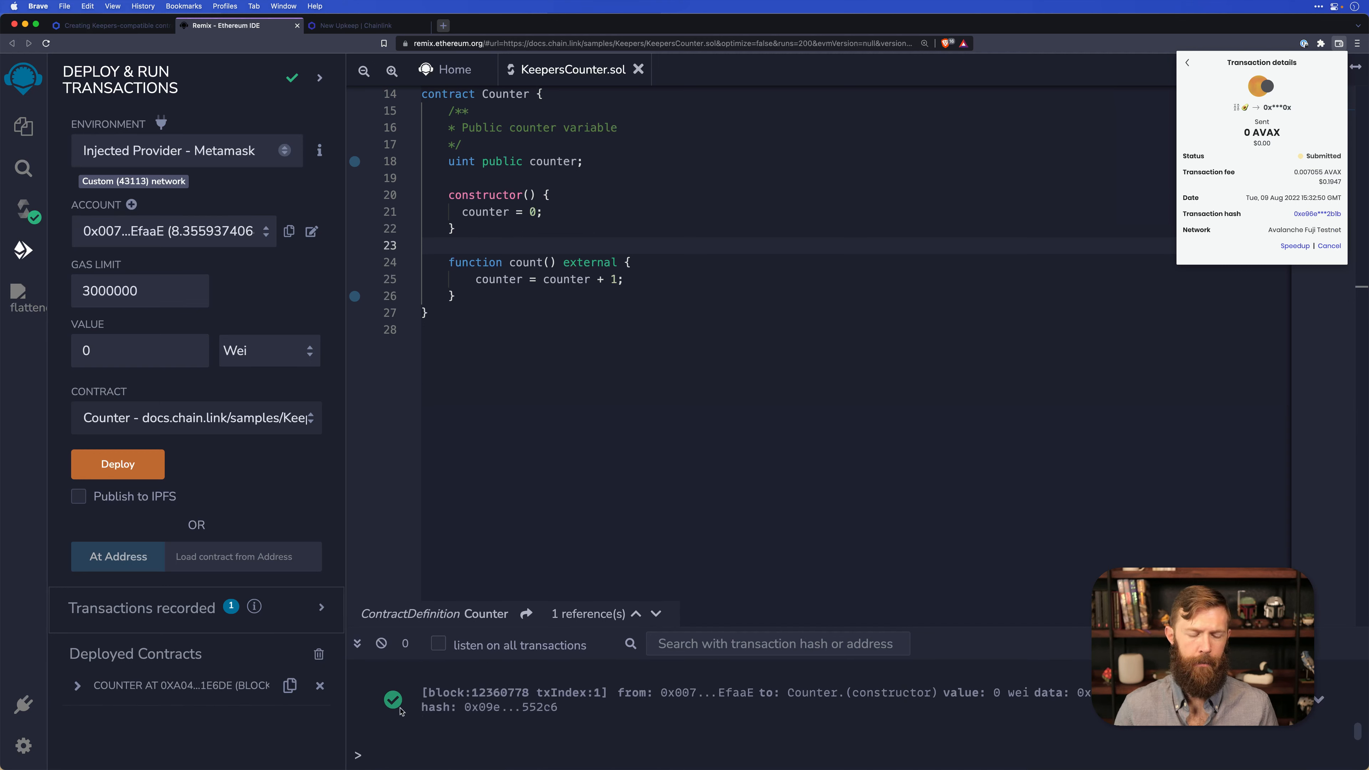
Expand the deployed Counter contract and read its counter value.
left_click(77, 686)
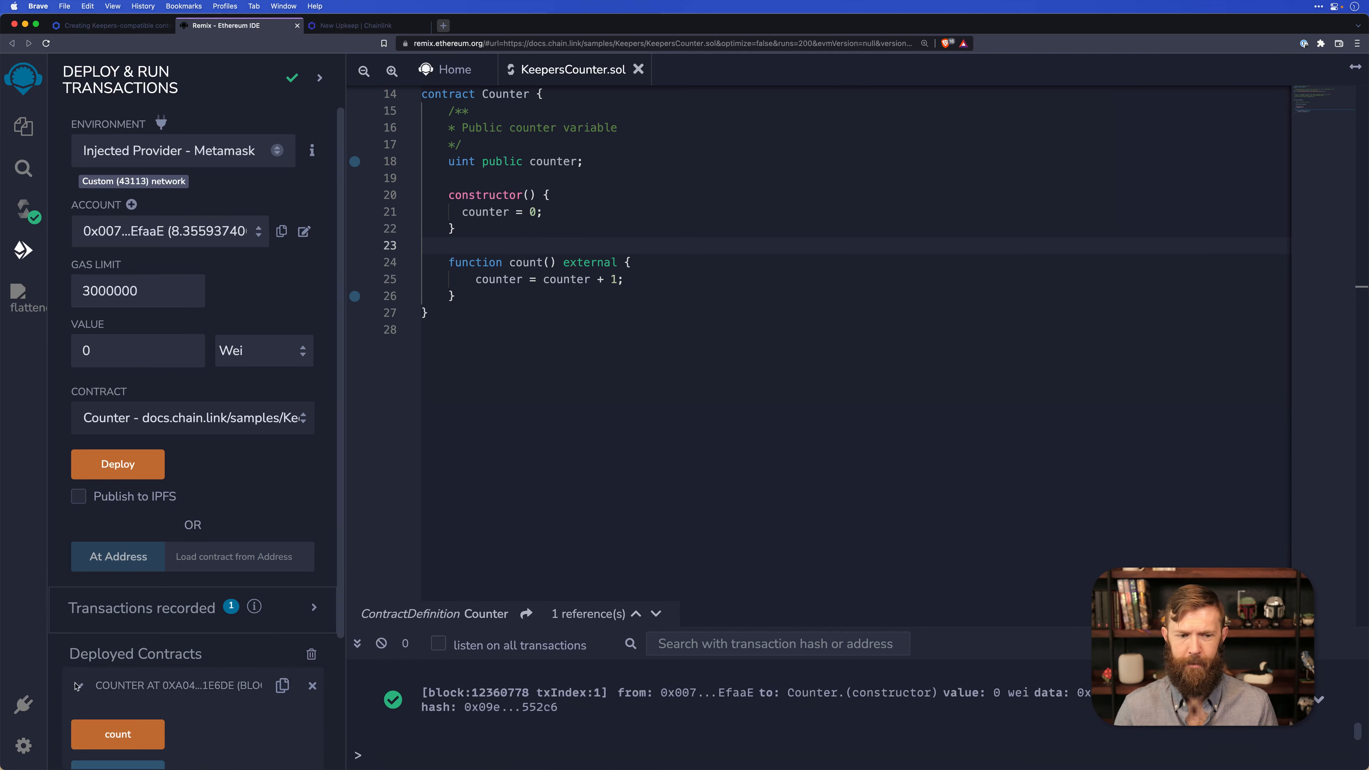
scroll(108, 684, "down", 3)
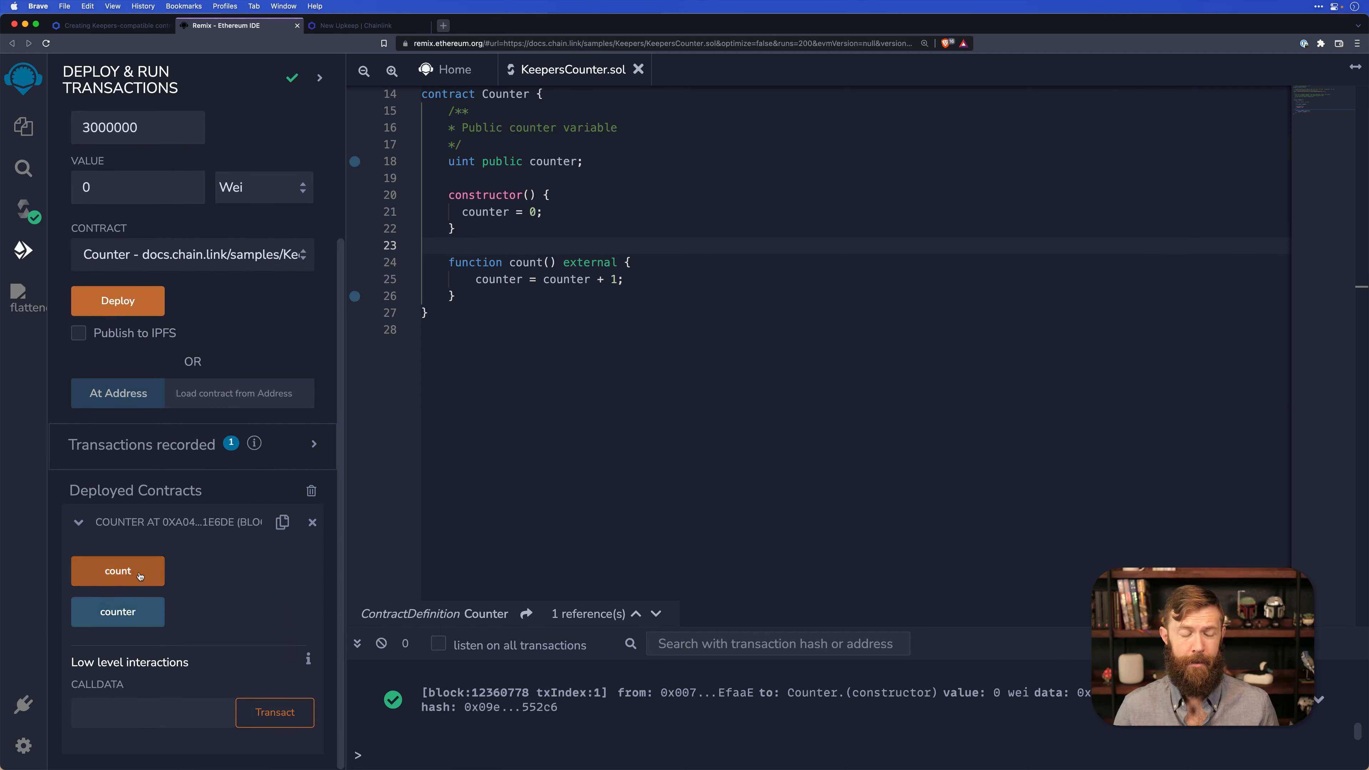
left_click(151, 618)
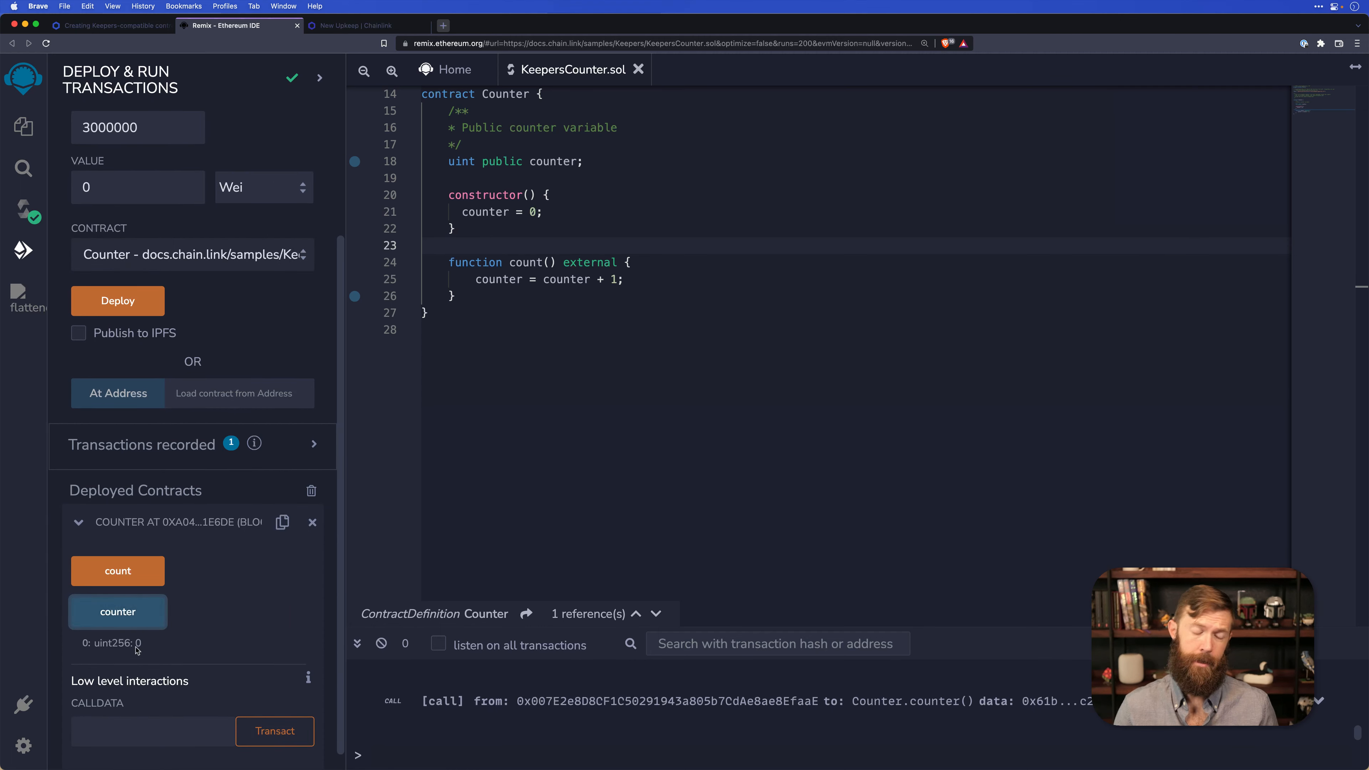
Call count() on the deployed contract, confirm the transaction in the wallet, and read the counter again.
left_click(120, 567)
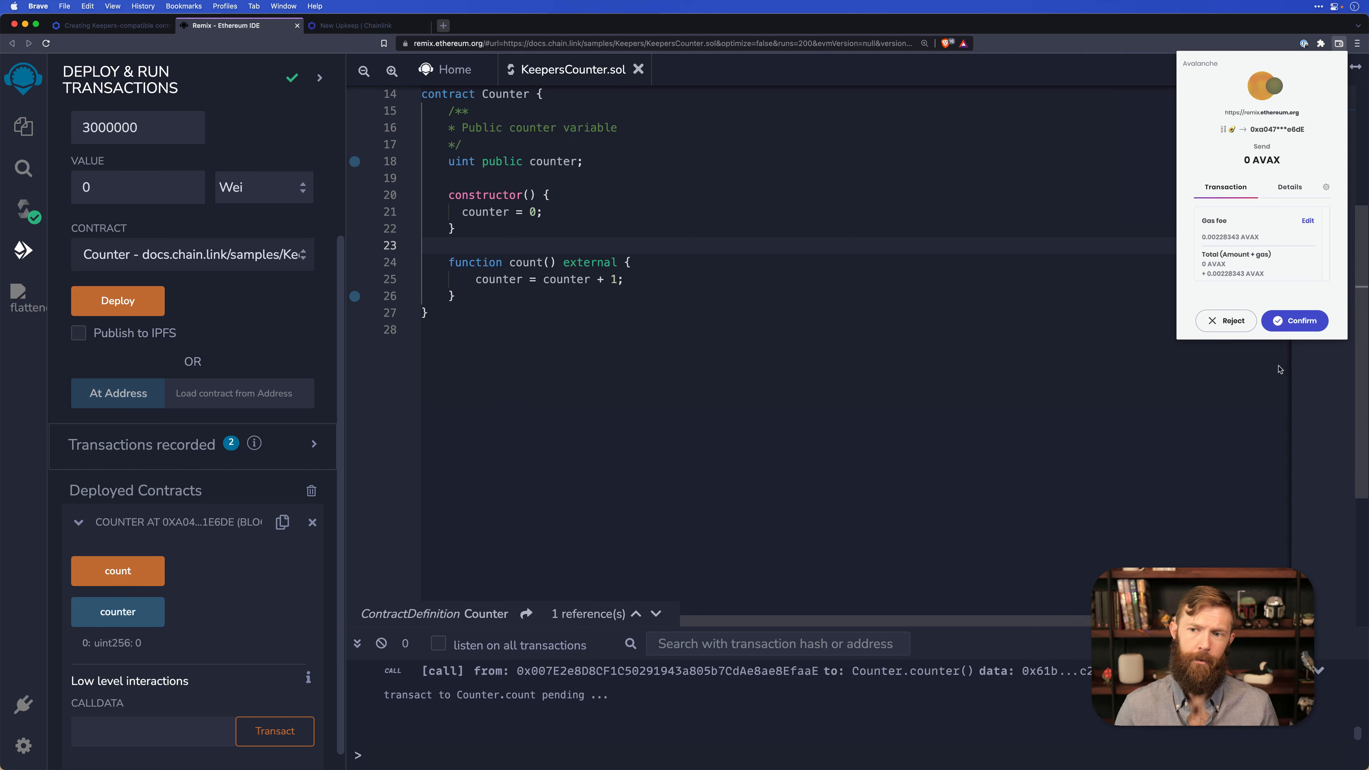
left_click(1279, 329)
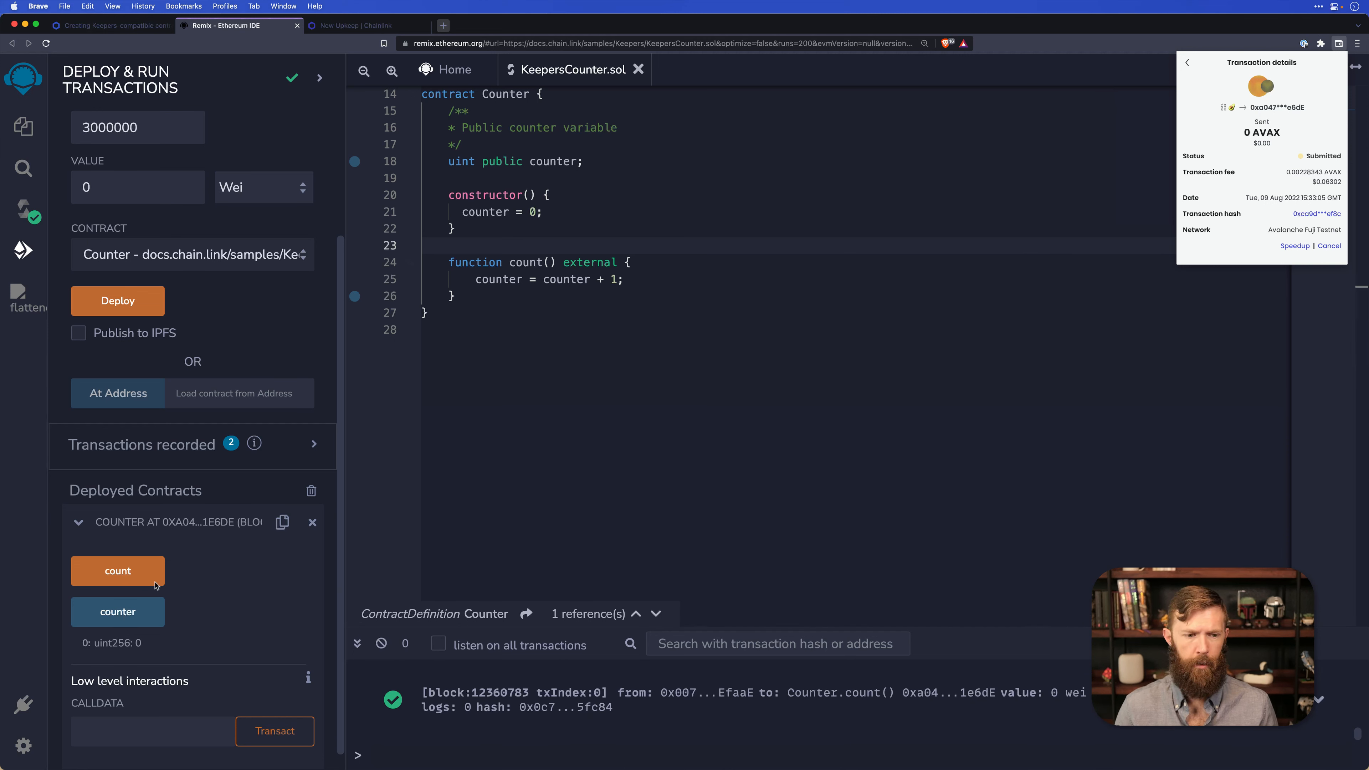
left_click(148, 610)
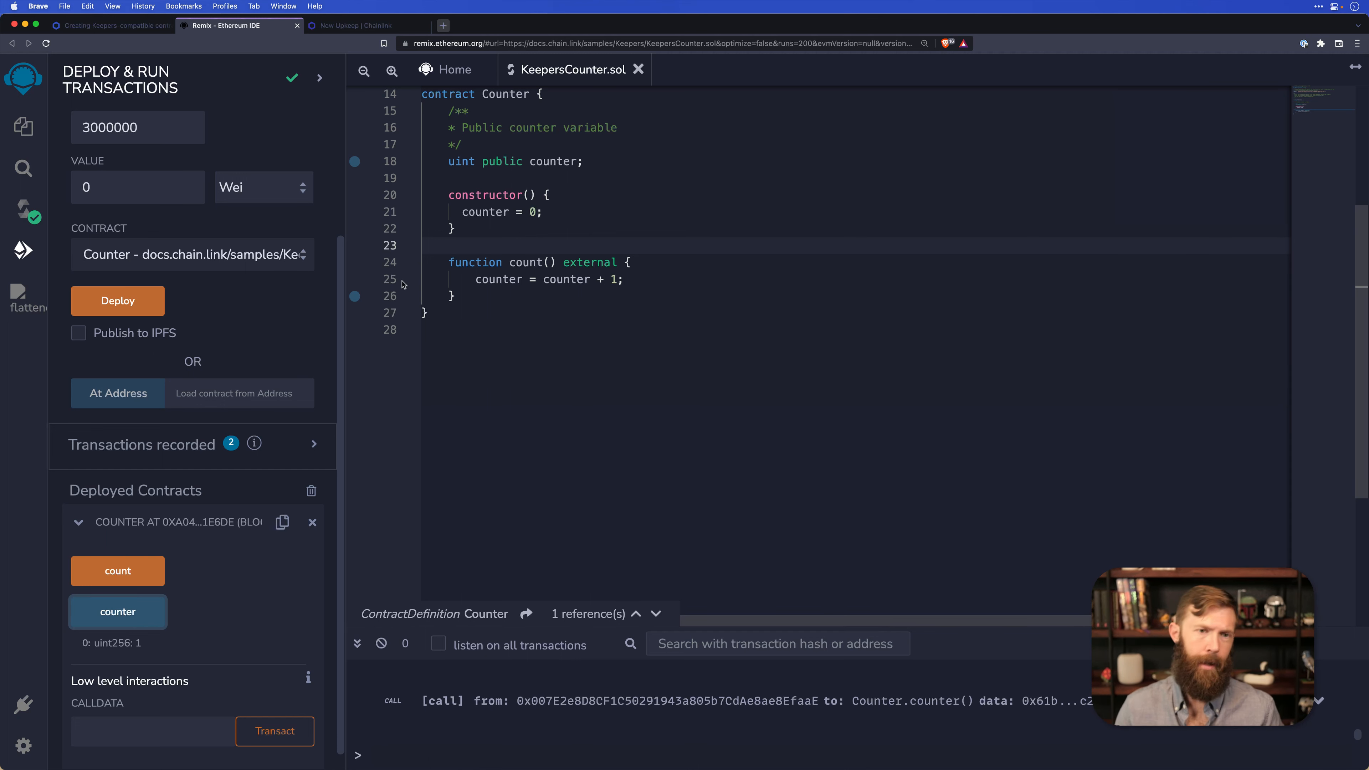
In Chainlink Keepers, choose the Time-based trigger for the new upkeep and submit the deployed Counter contract's address, copied from Remix, as its target.
left_click(340, 28)
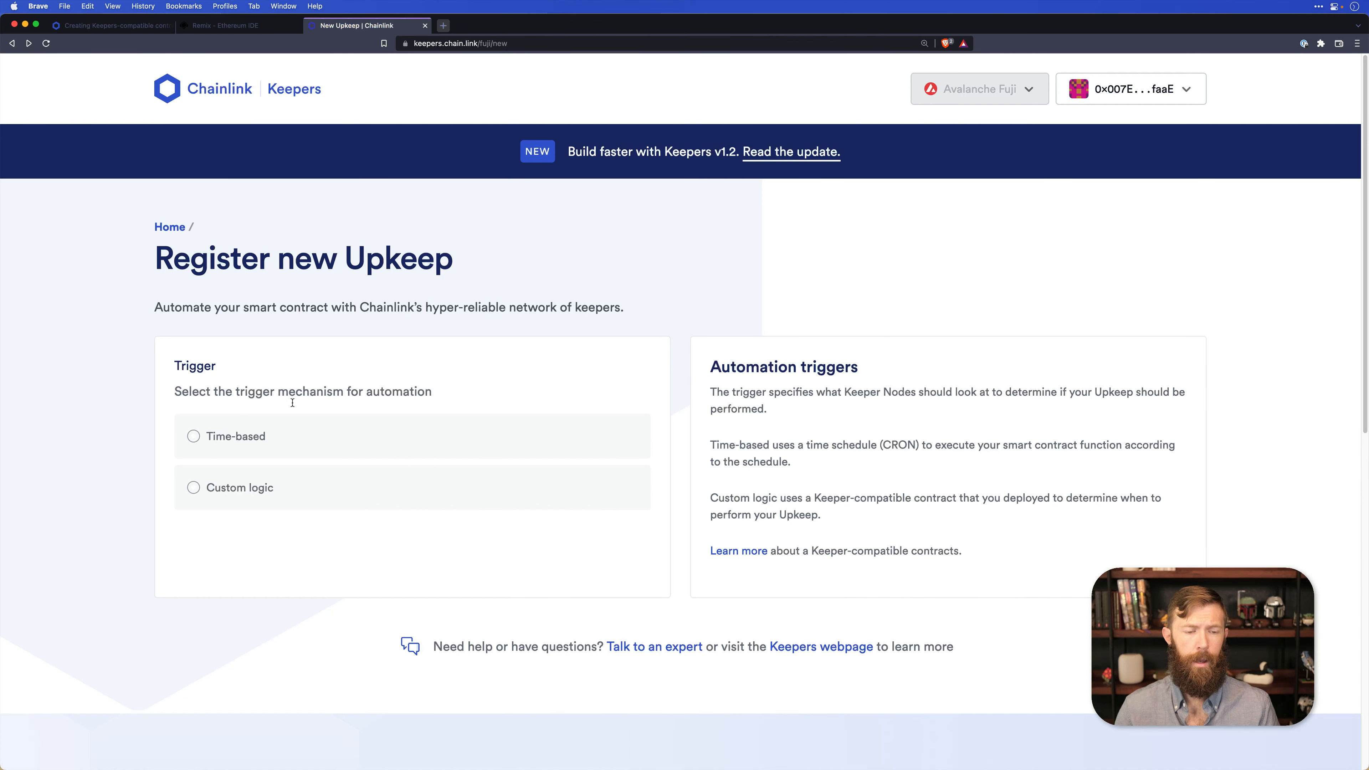
left_click(270, 434)
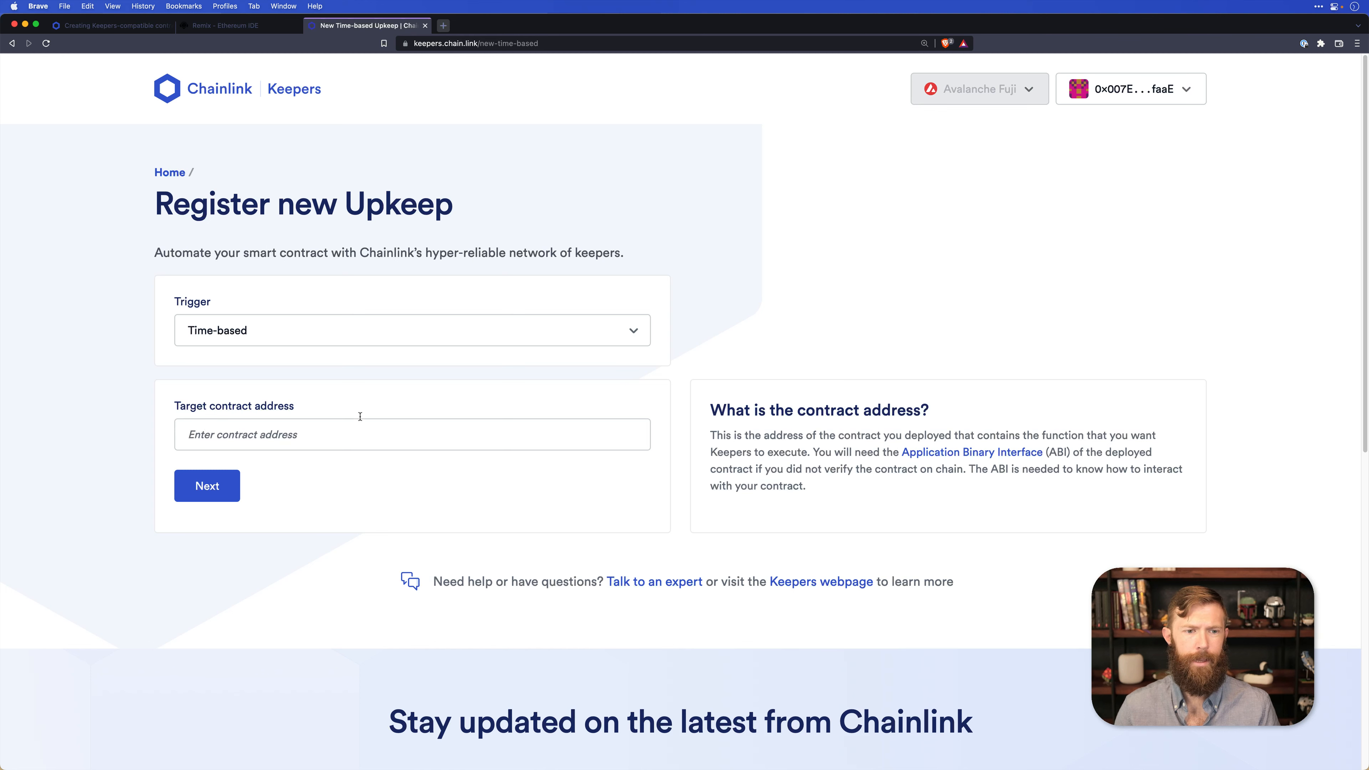
left_click(226, 29)
left_click(278, 527)
left_click(366, 25)
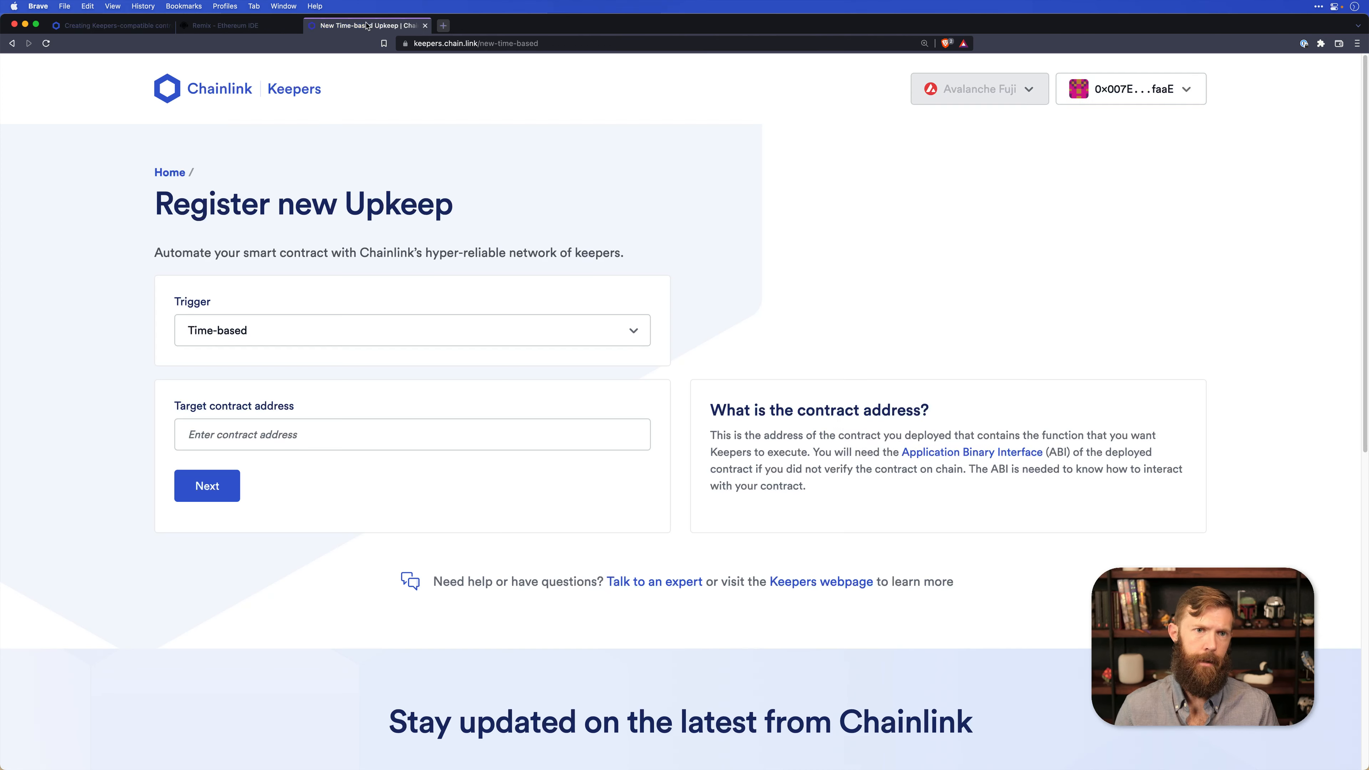
left_click(278, 424)
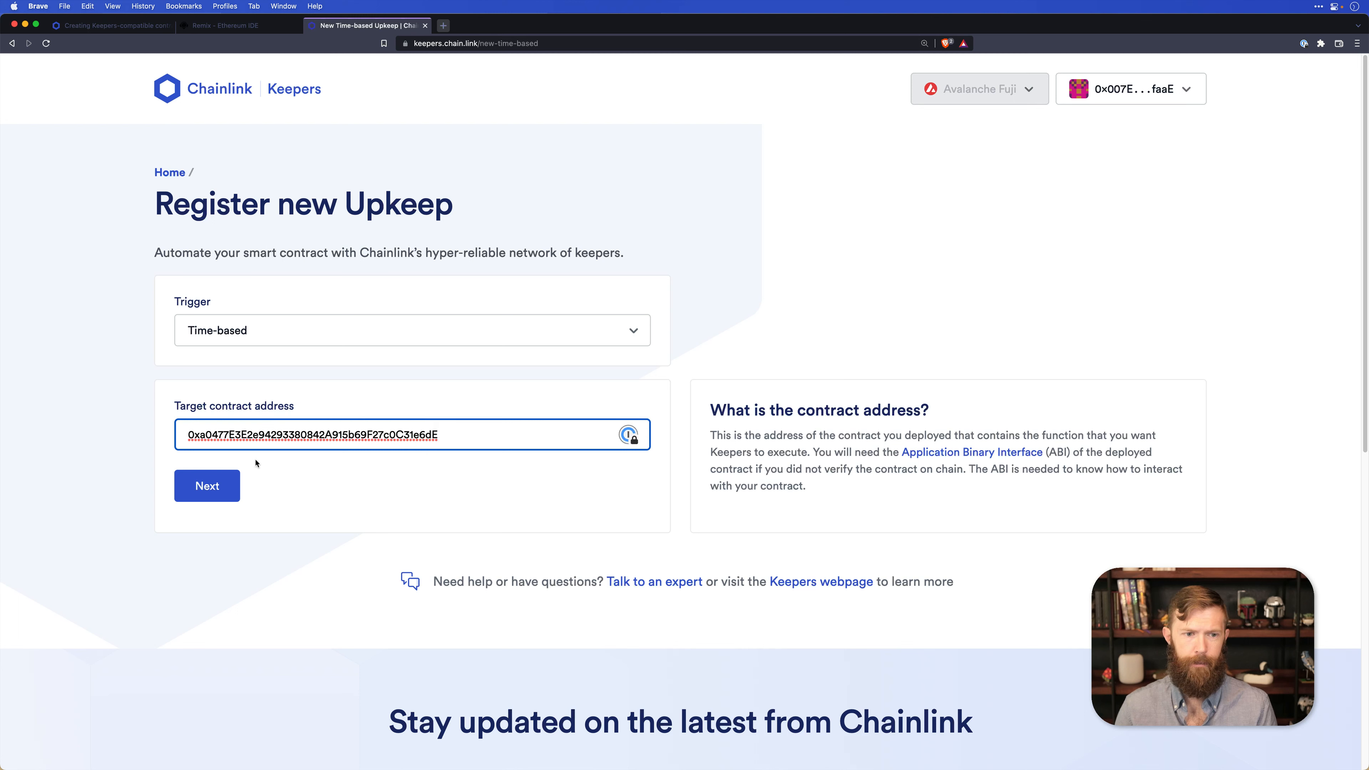
left_click(237, 480)
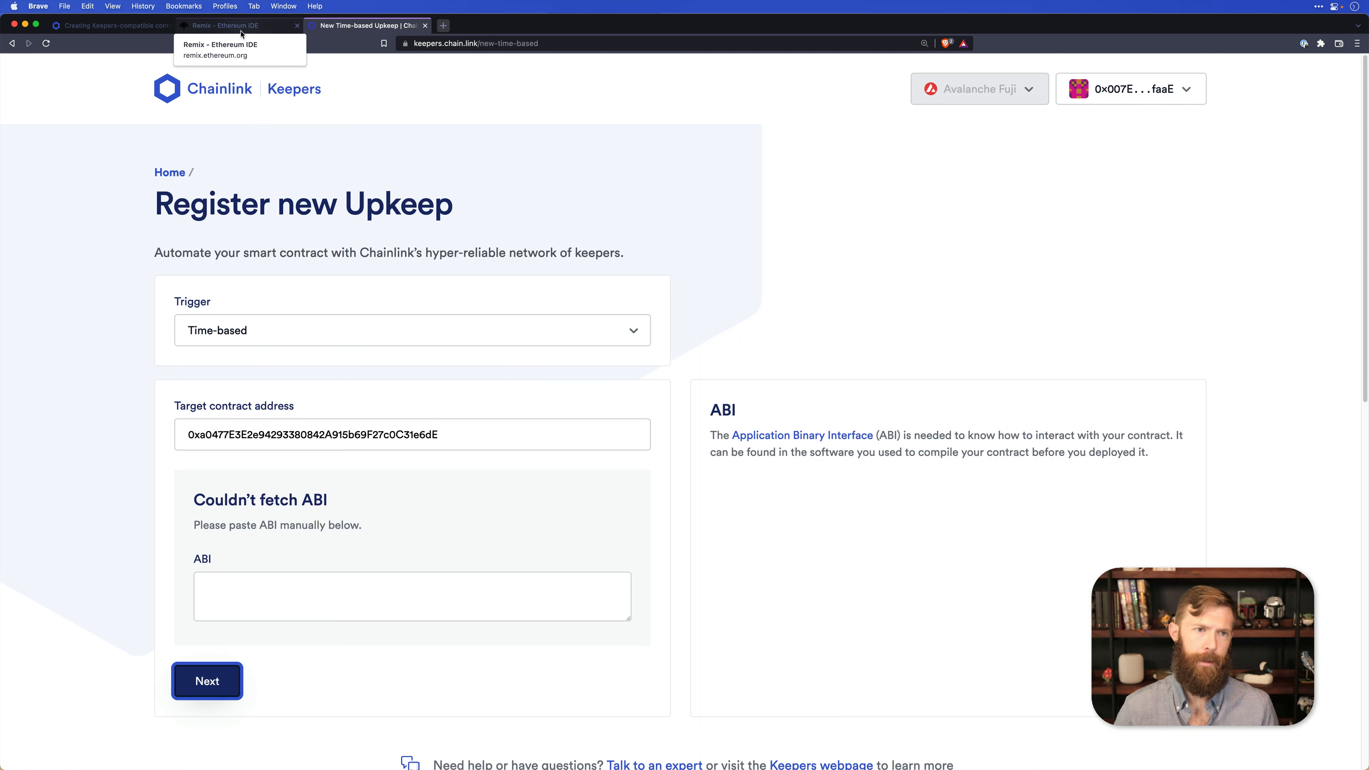
In Remix's Solidity compiler, select the Counter (KeepersCounter.sol) contract and copy its ABI.
left_click(243, 33)
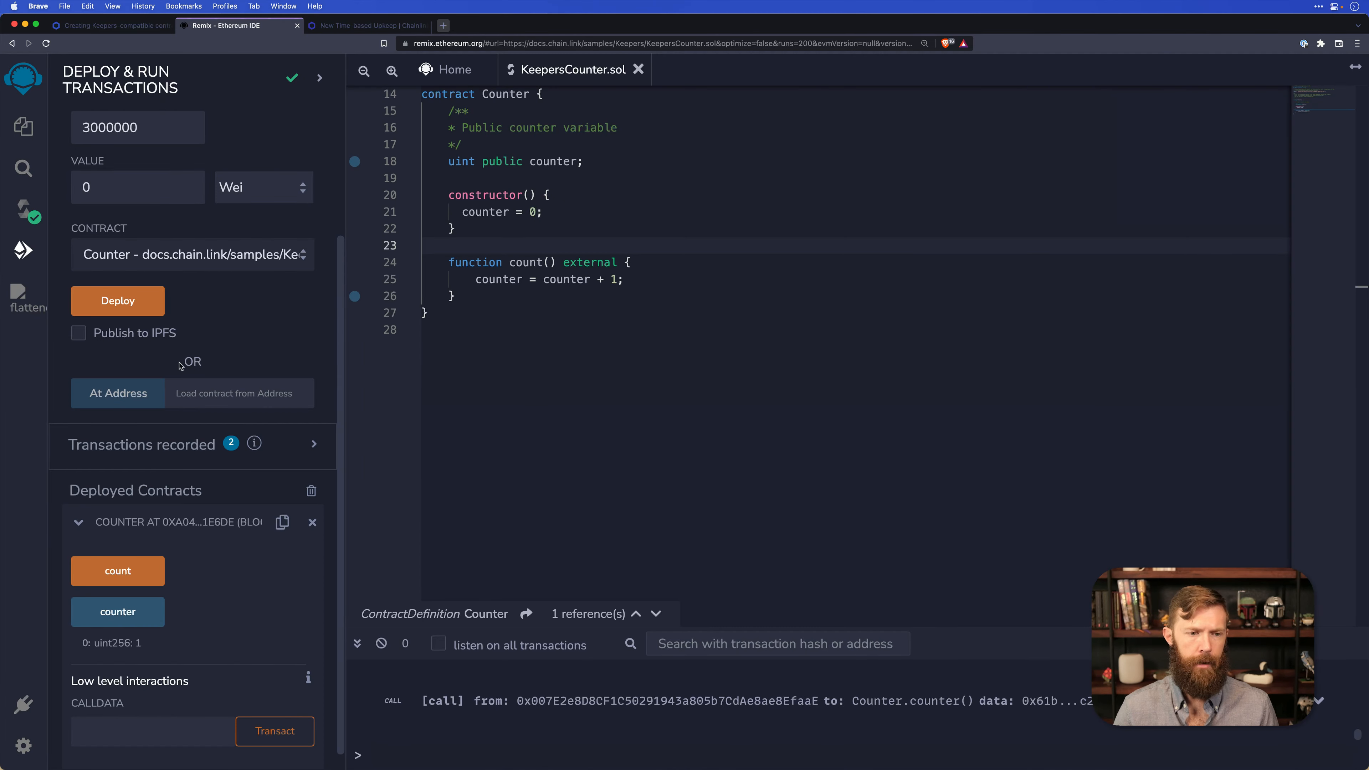
left_click(24, 212)
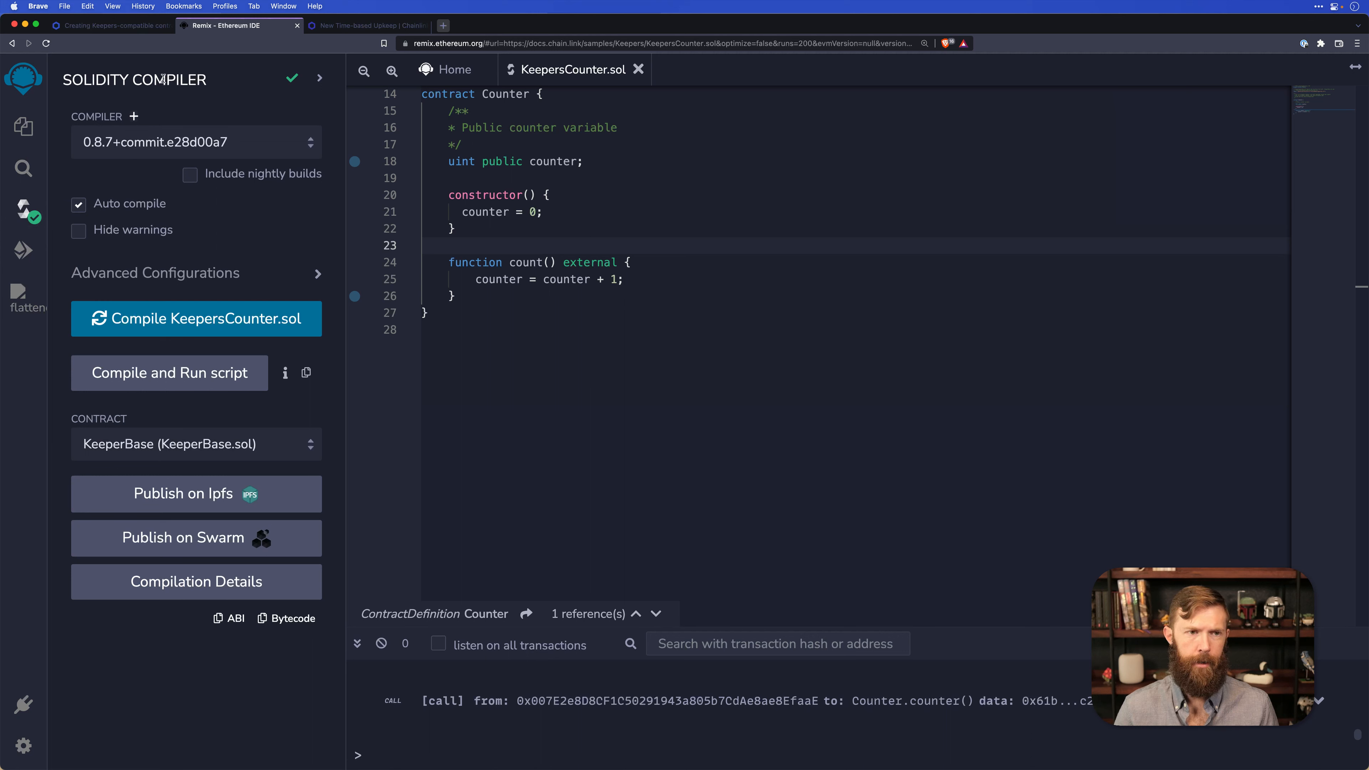
left_click(233, 618)
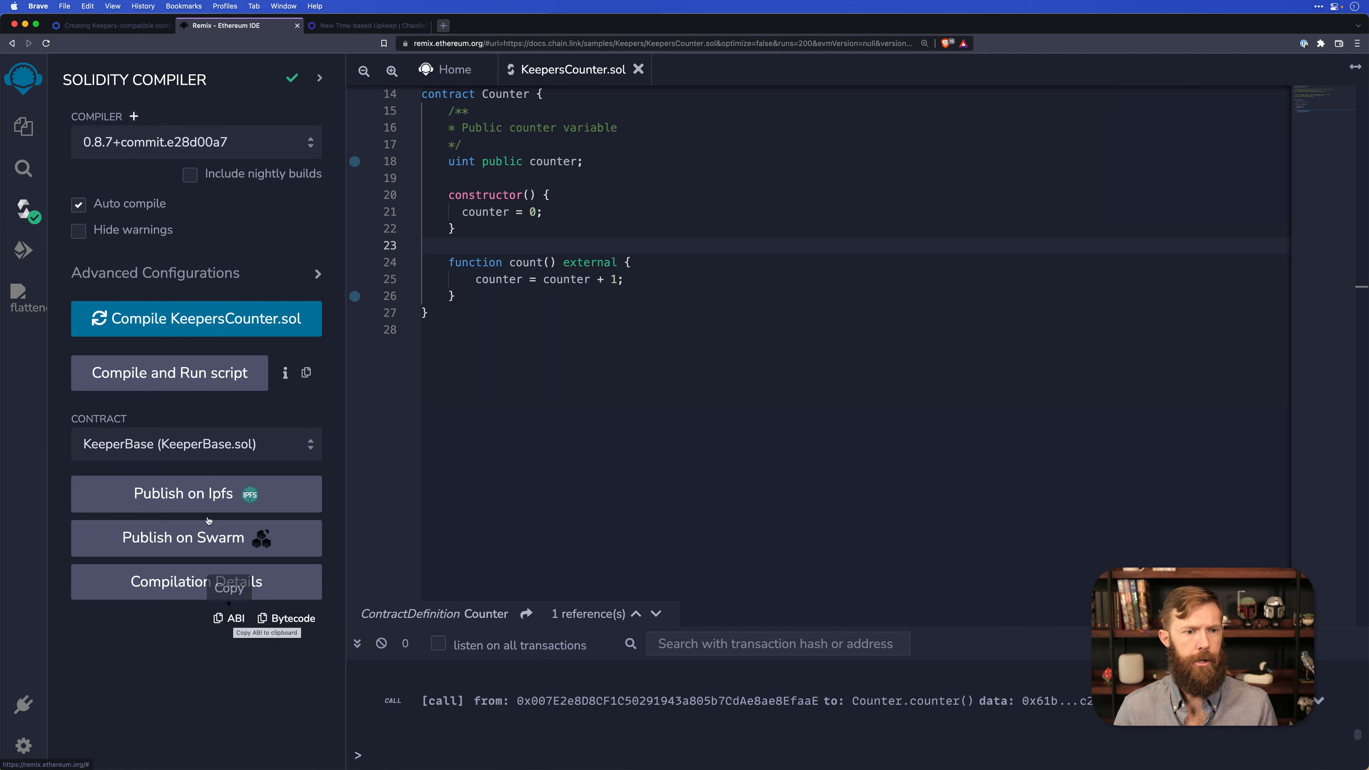
left_click(210, 461)
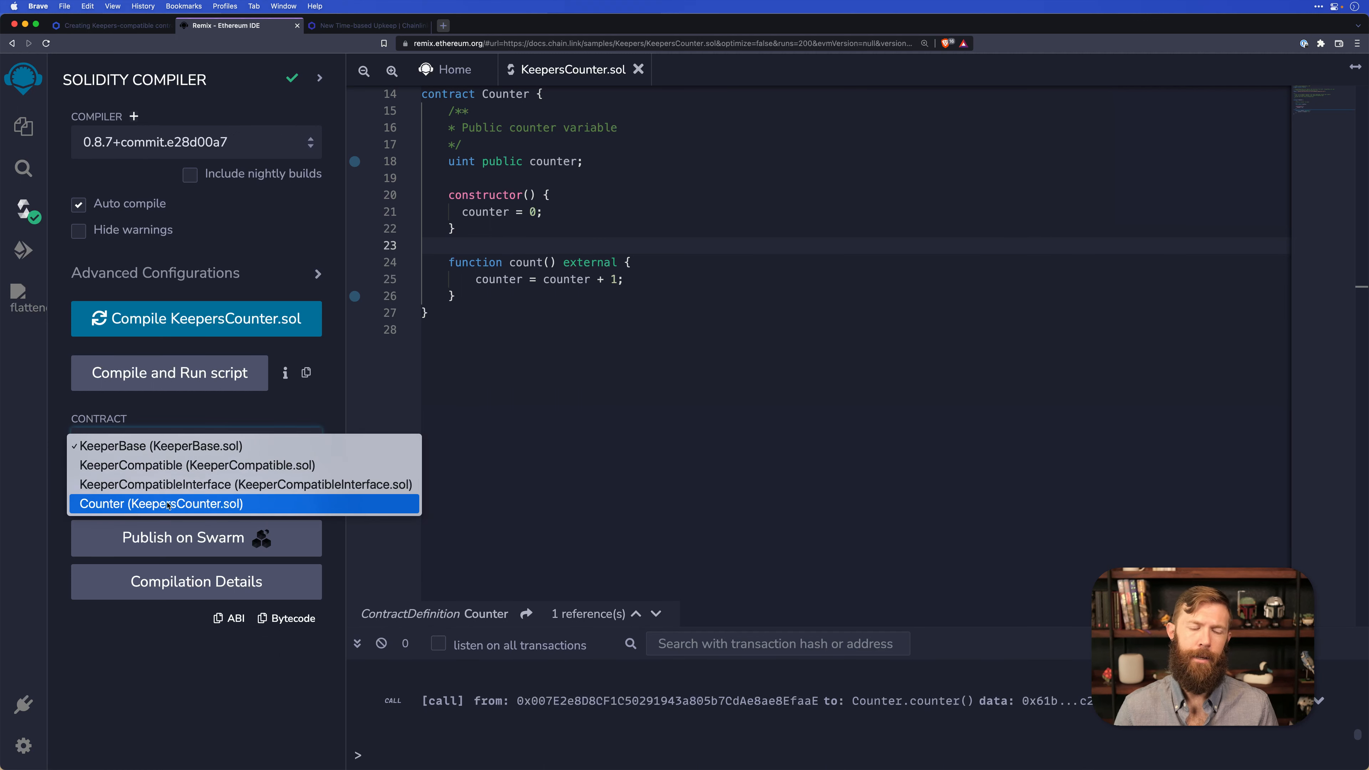
left_click(211, 501)
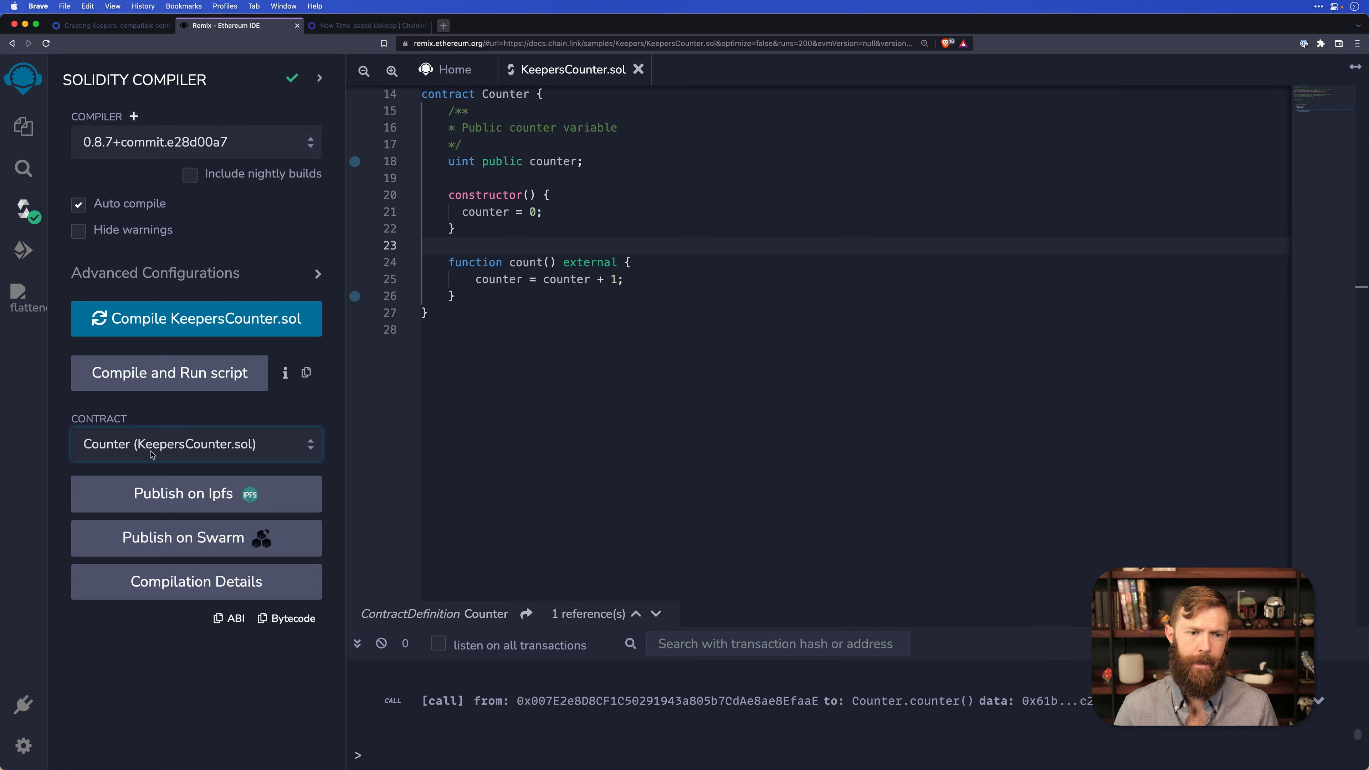
left_click(237, 620)
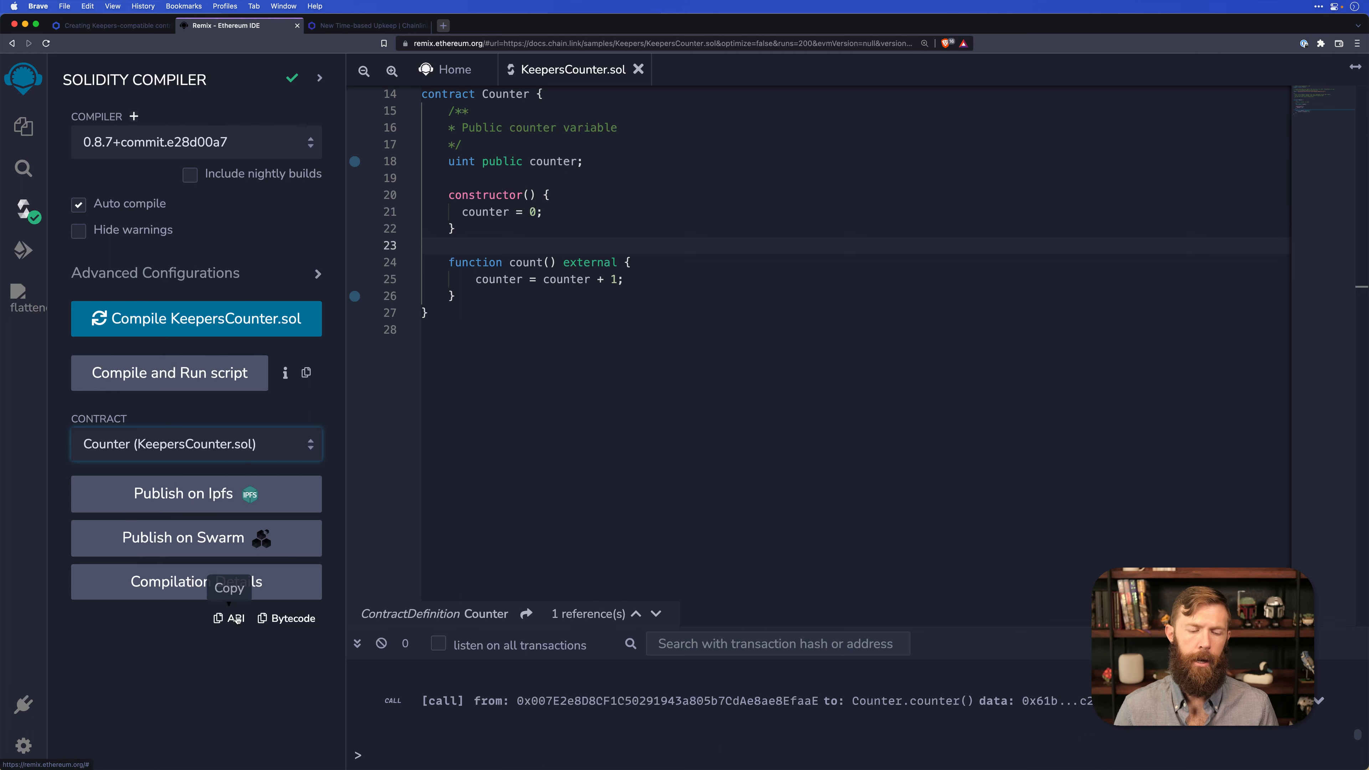
Back in the Chainlink Keepers registration form, paste the Counter contract's ABI and submit it.
left_click(350, 26)
left_click(278, 580)
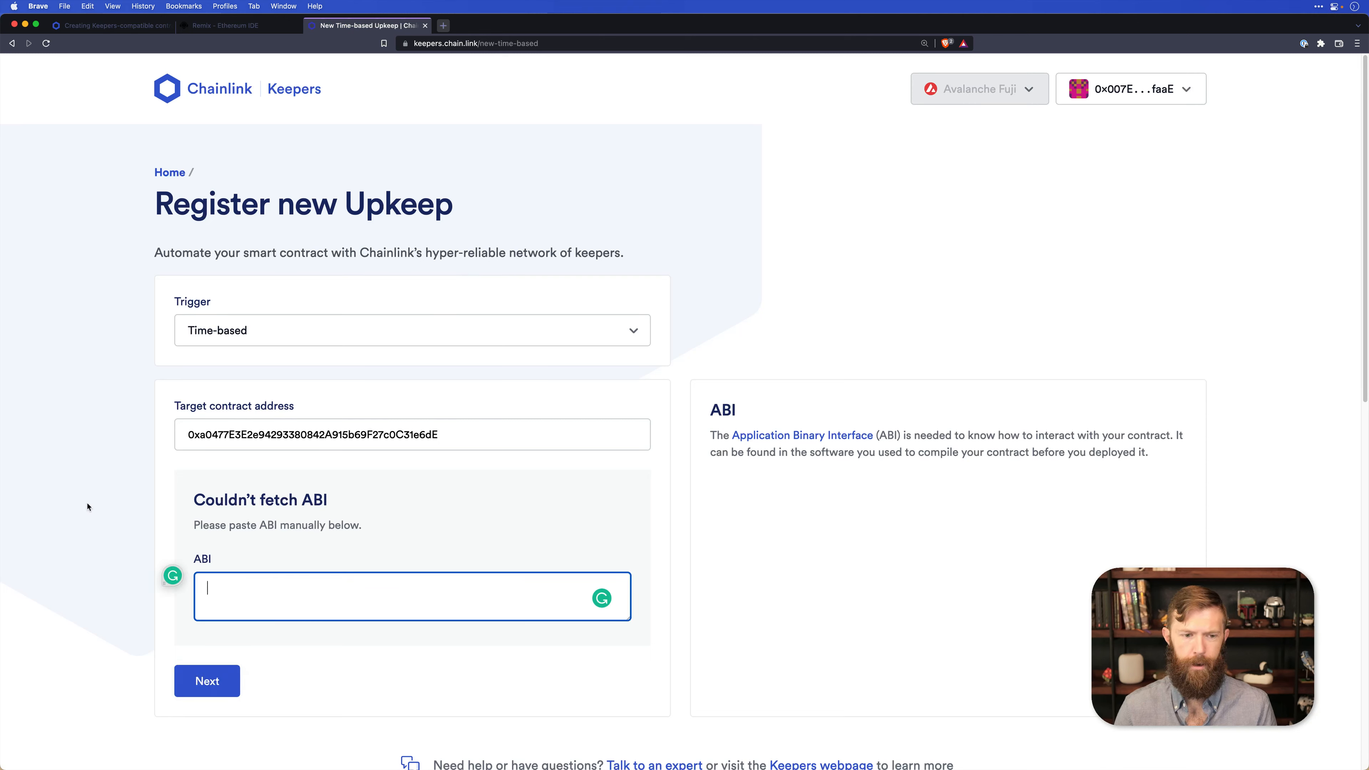
key("super+v")
left_click(207, 681)
Choose count as the target function of the contract call and continue to the time schedule.
scroll(290, 593, "down", 7)
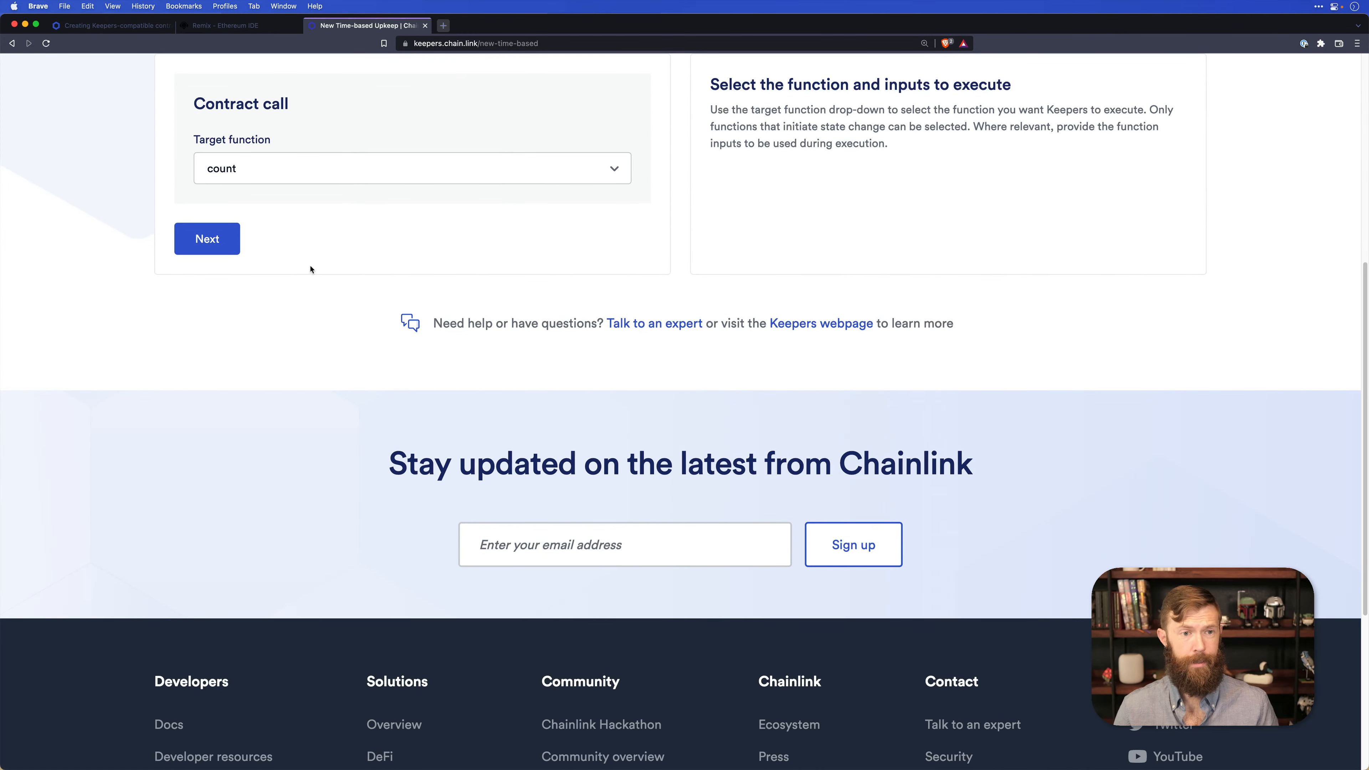
left_click(284, 172)
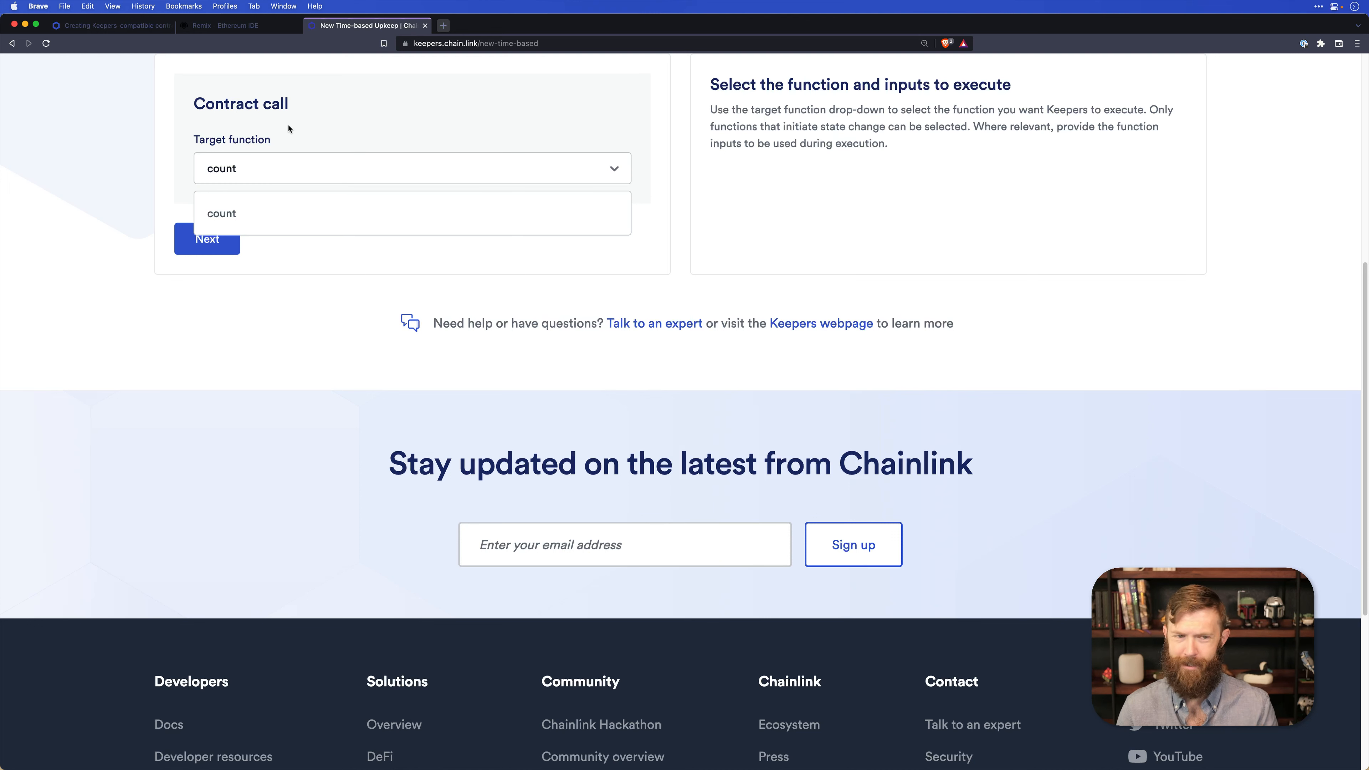
left_click(246, 210)
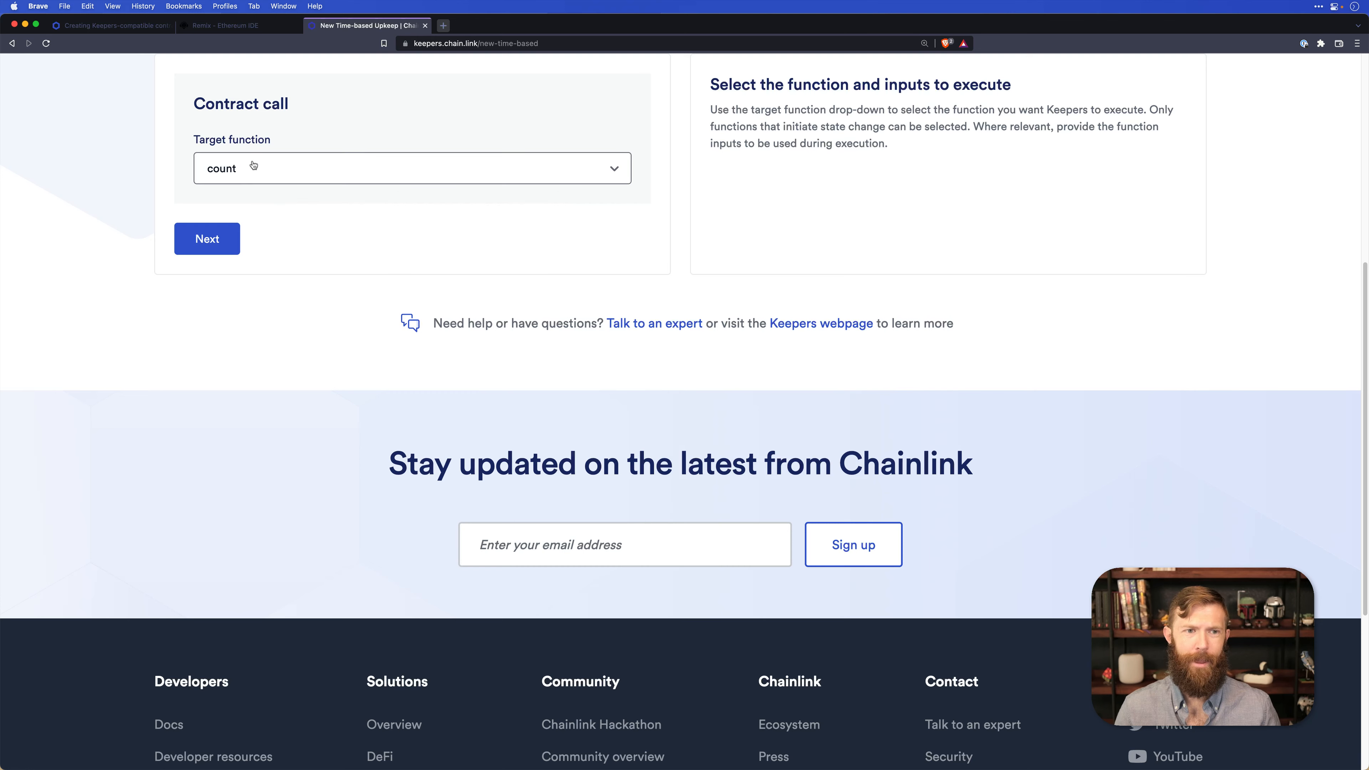
scroll(251, 194, "up", 3)
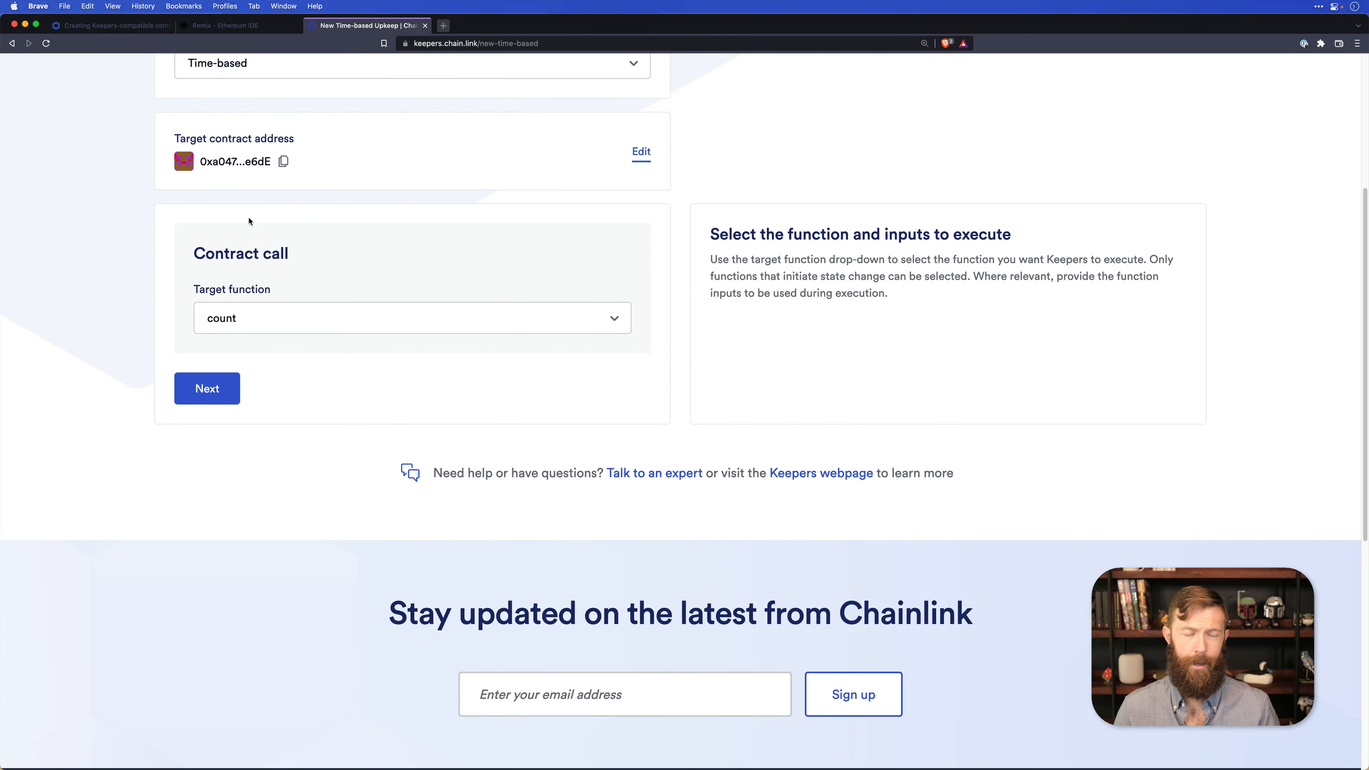
left_click(197, 385)
Open crontab.guru in a new browser tab and generate two random example cron expressions.
scroll(207, 377, "down", 5)
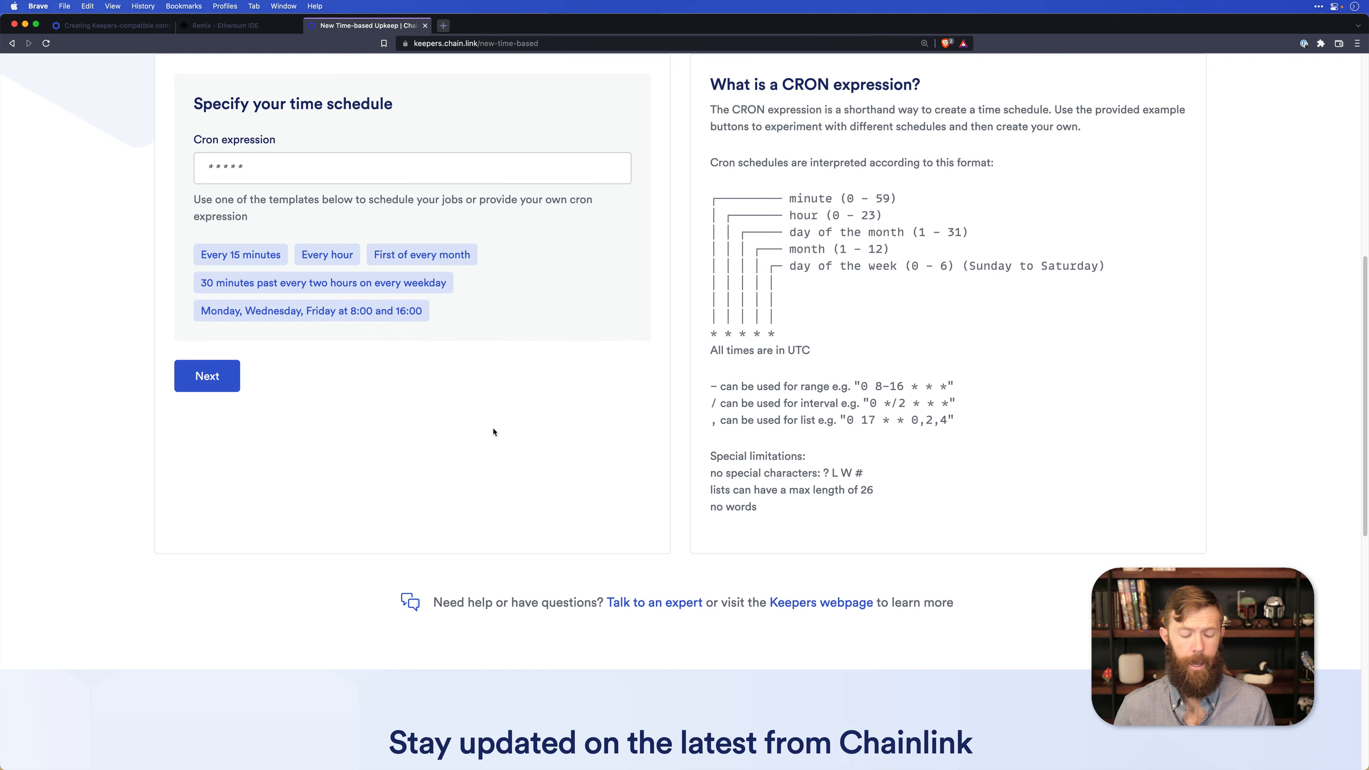
key("super+t")
type("crontab")
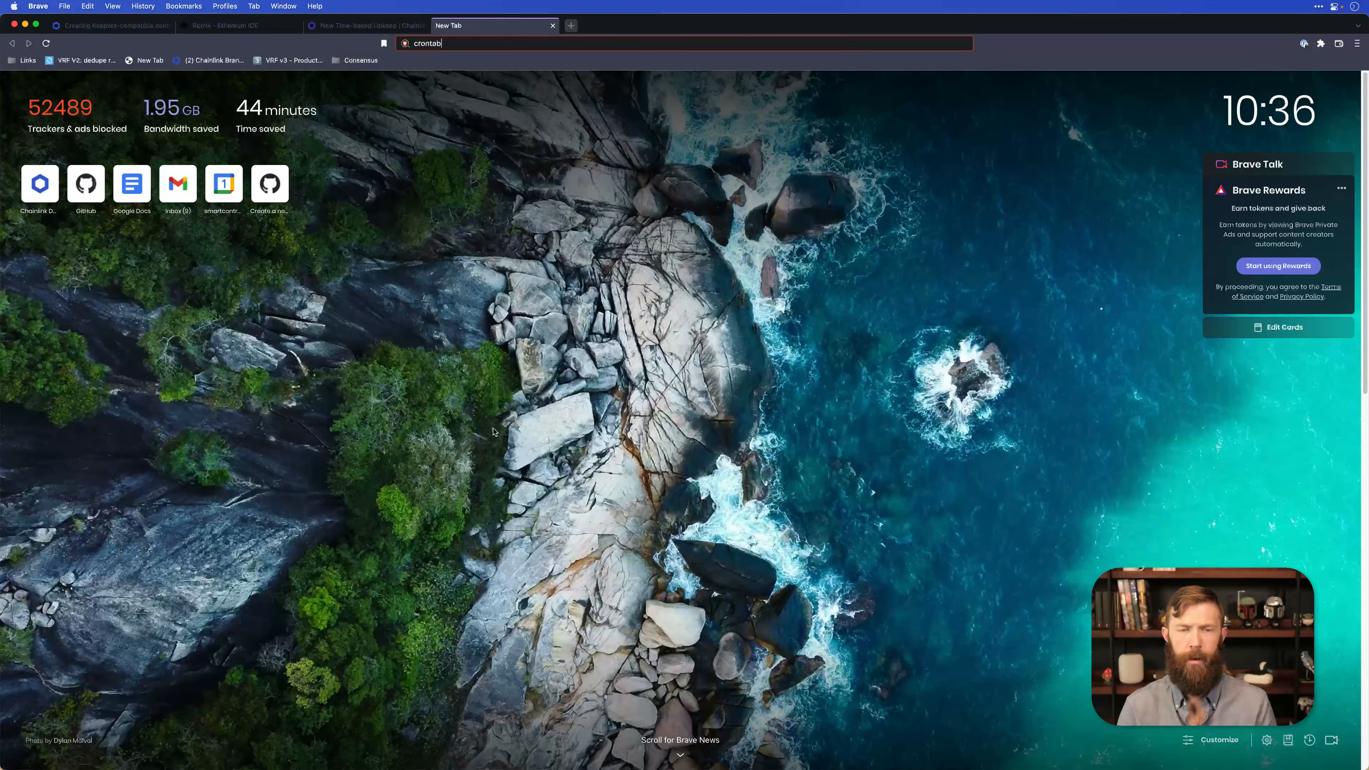
type(".guru")
key("Return")
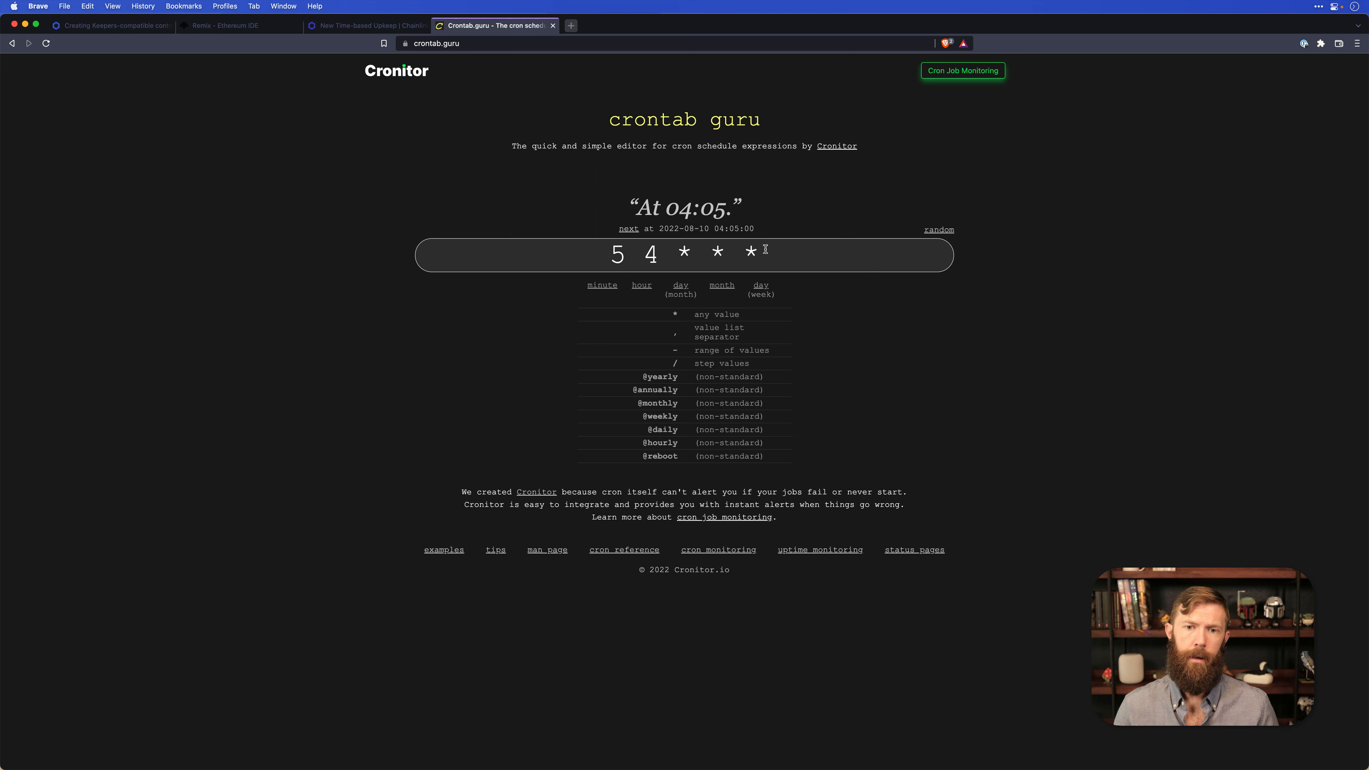
left_click(938, 230)
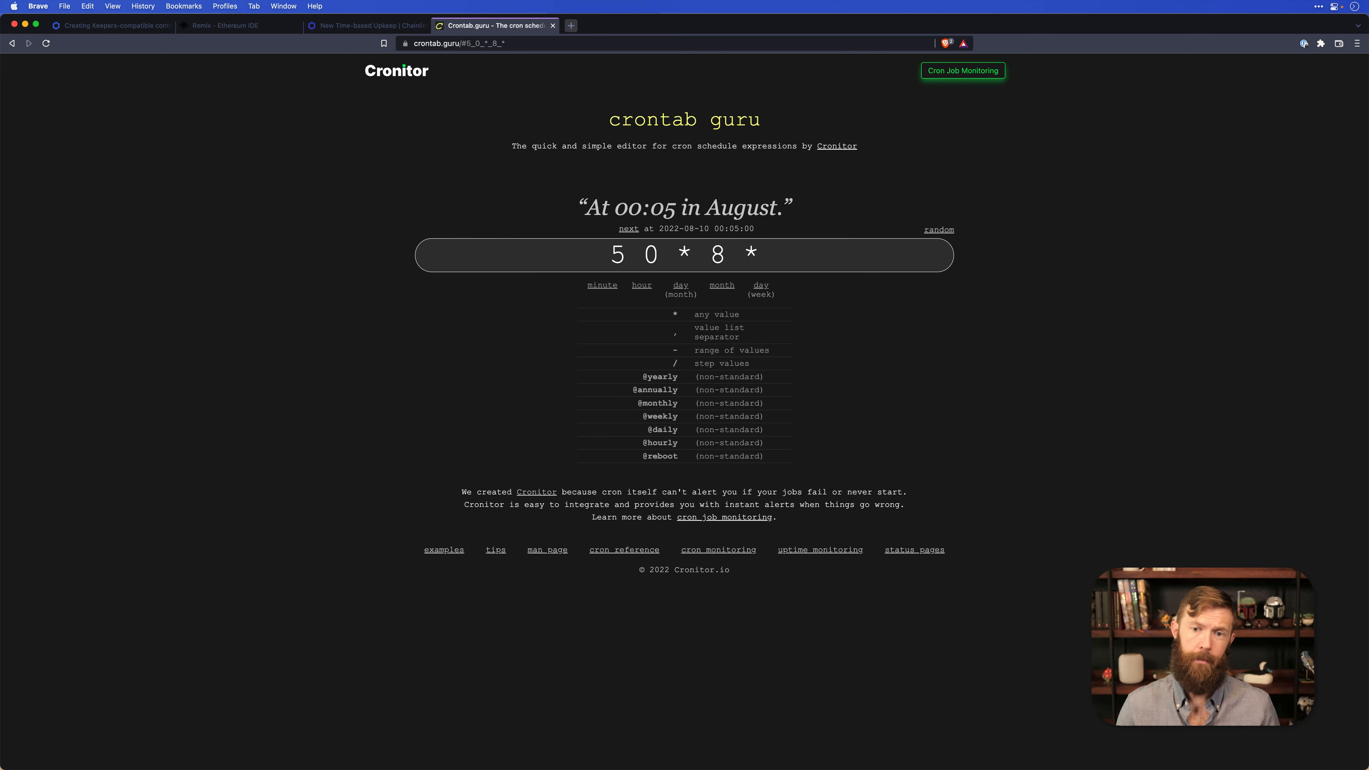
left_click(938, 230)
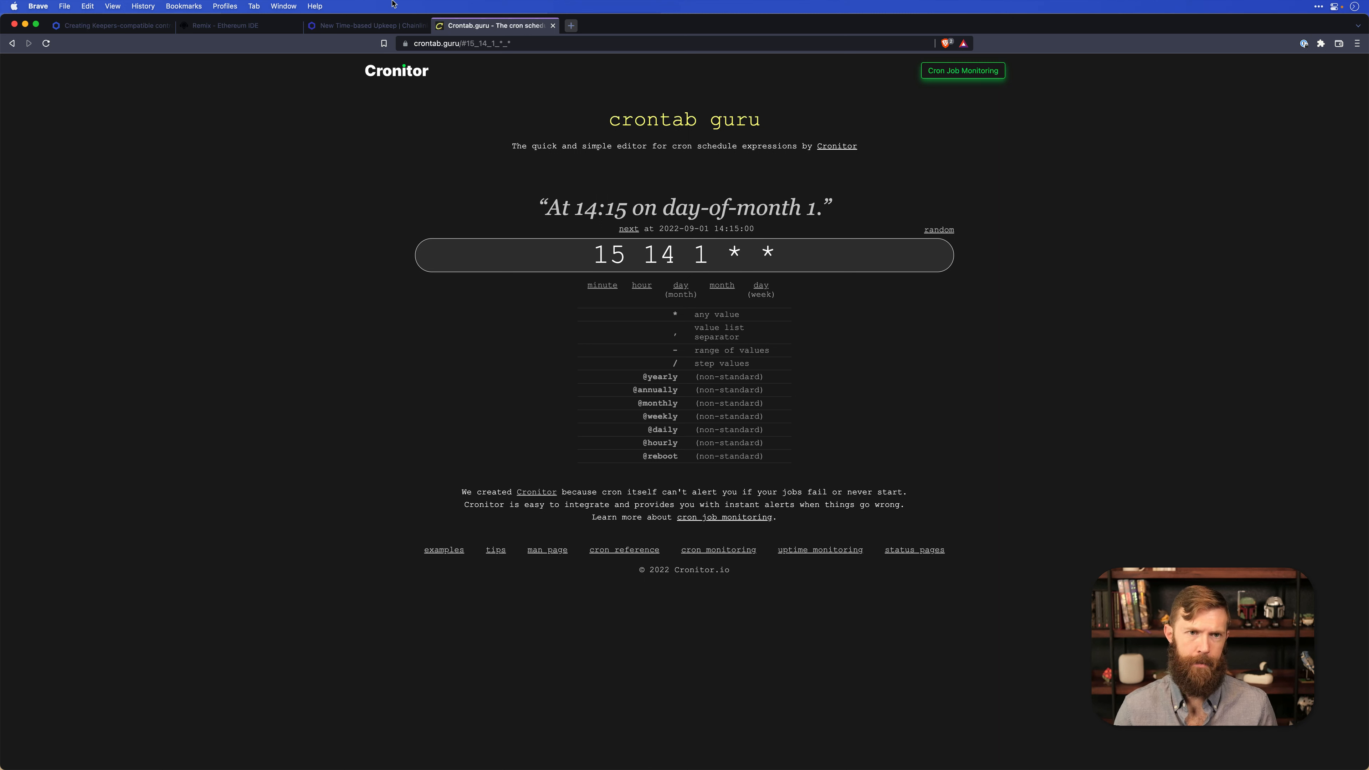
Return to the Keepers form, apply the Every 15 minutes template, and change the cron expression to */1 * * * *.
left_click(371, 25)
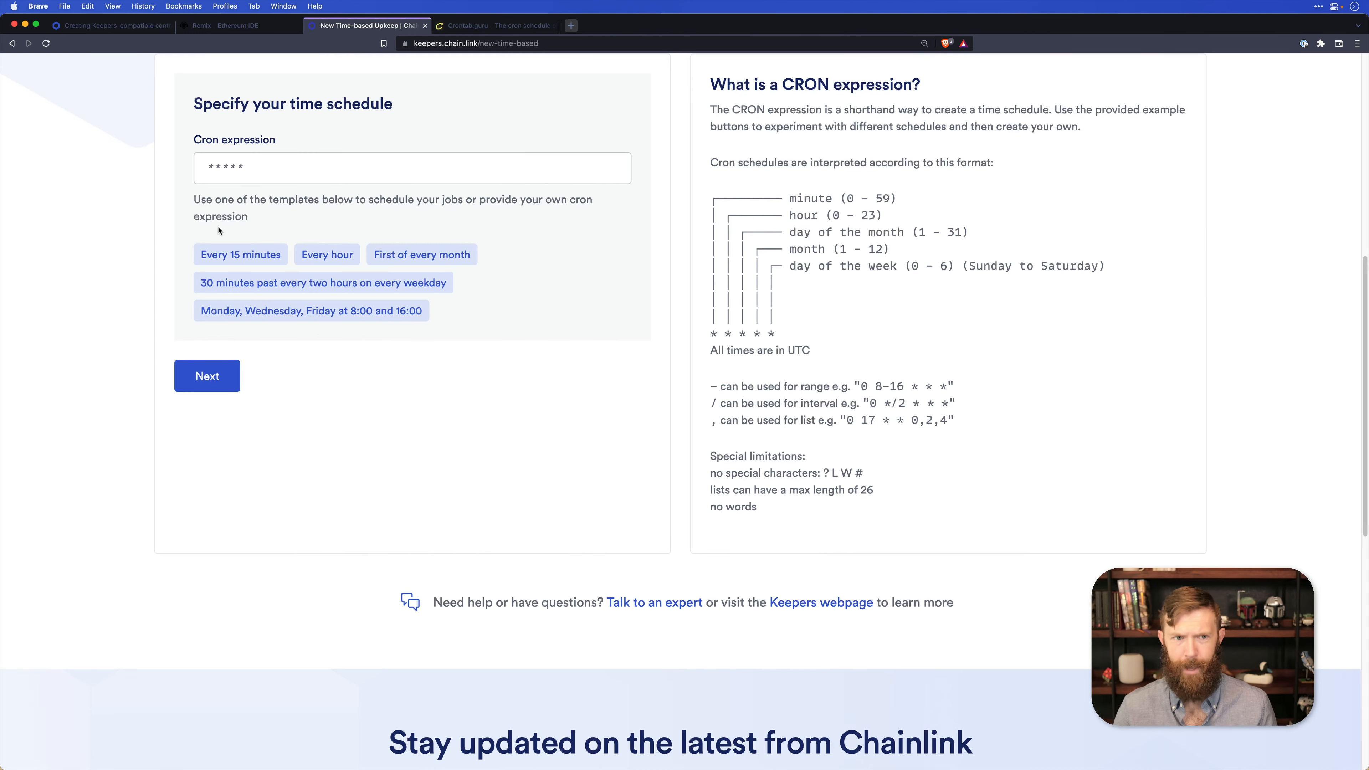
left_click(224, 254)
left_click(226, 168)
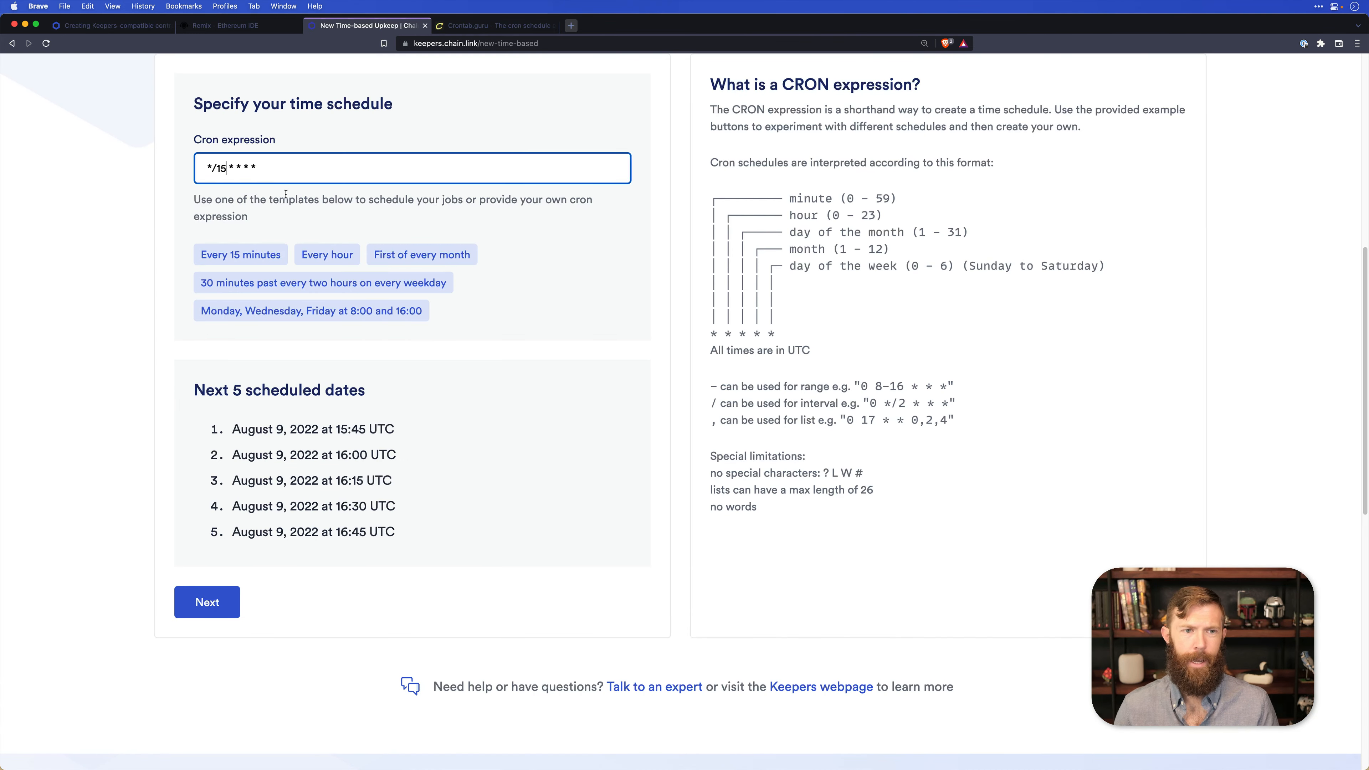
key("BackSpace")
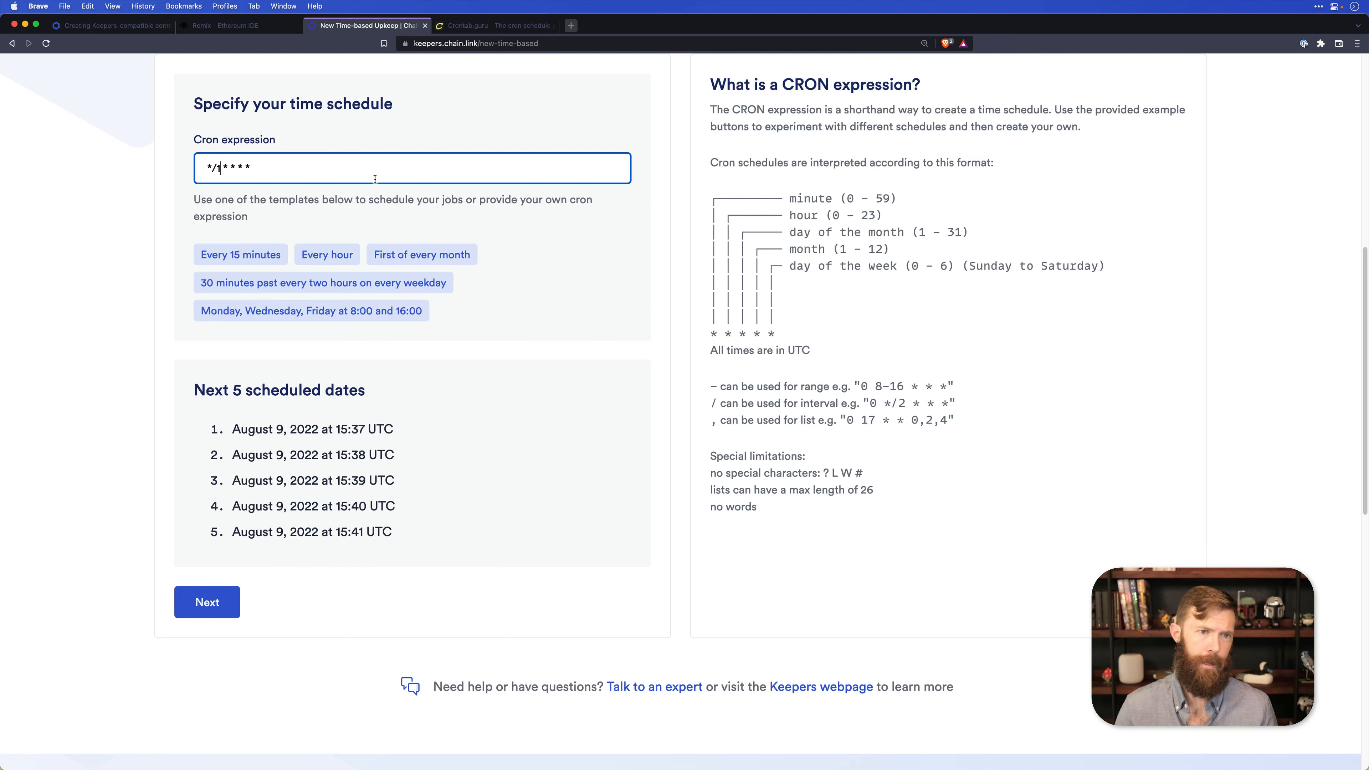
Try the cron expression 1 * * * * to compare its scheduled dates, and restore the */ interval prefix.
key("BackSpace")
key("BackSpace")
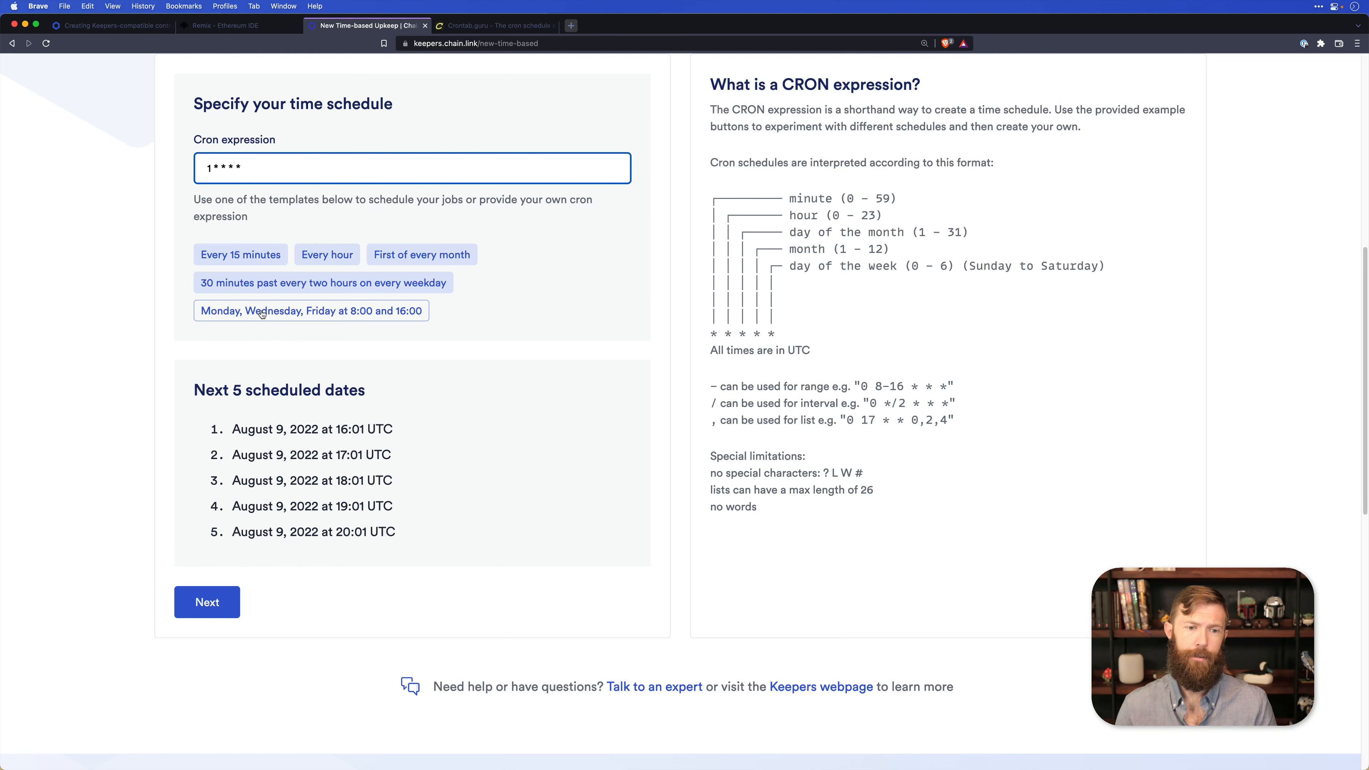
type("*")
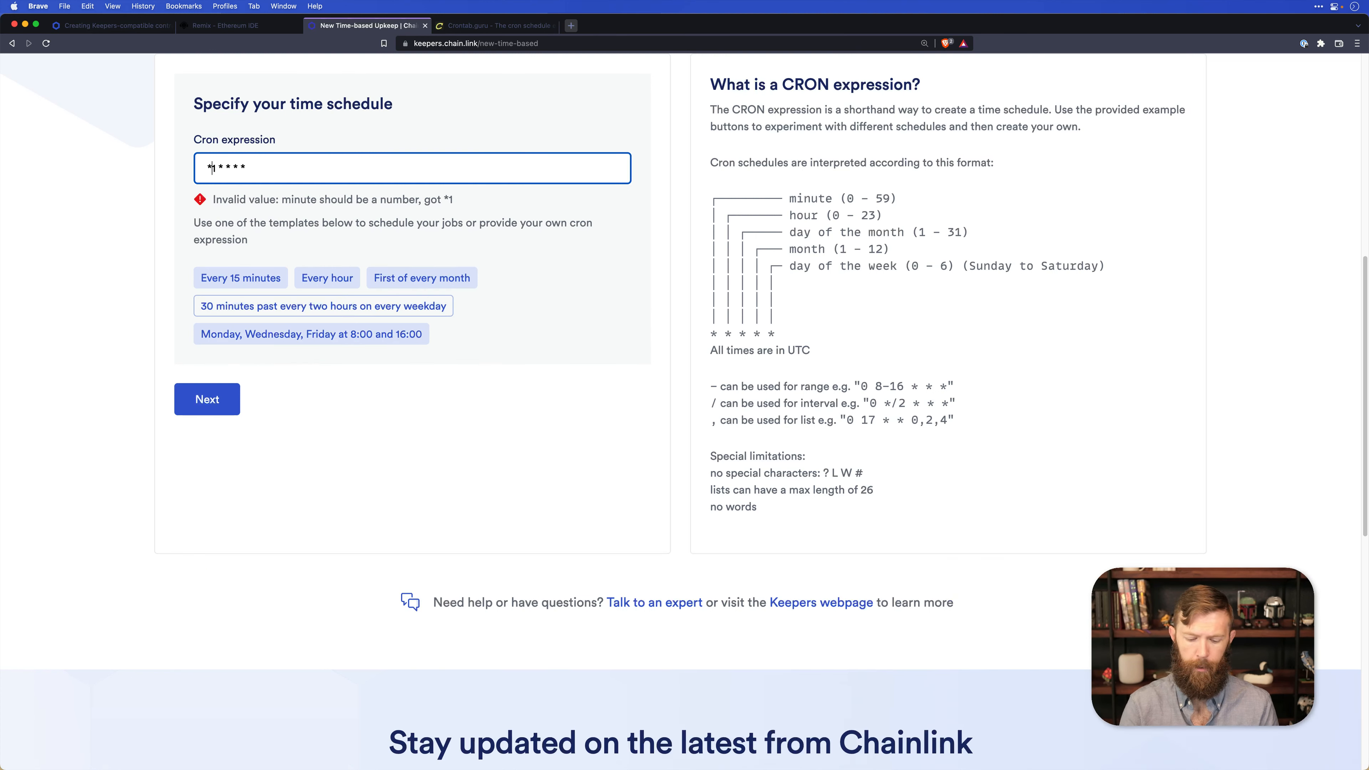
type("/")
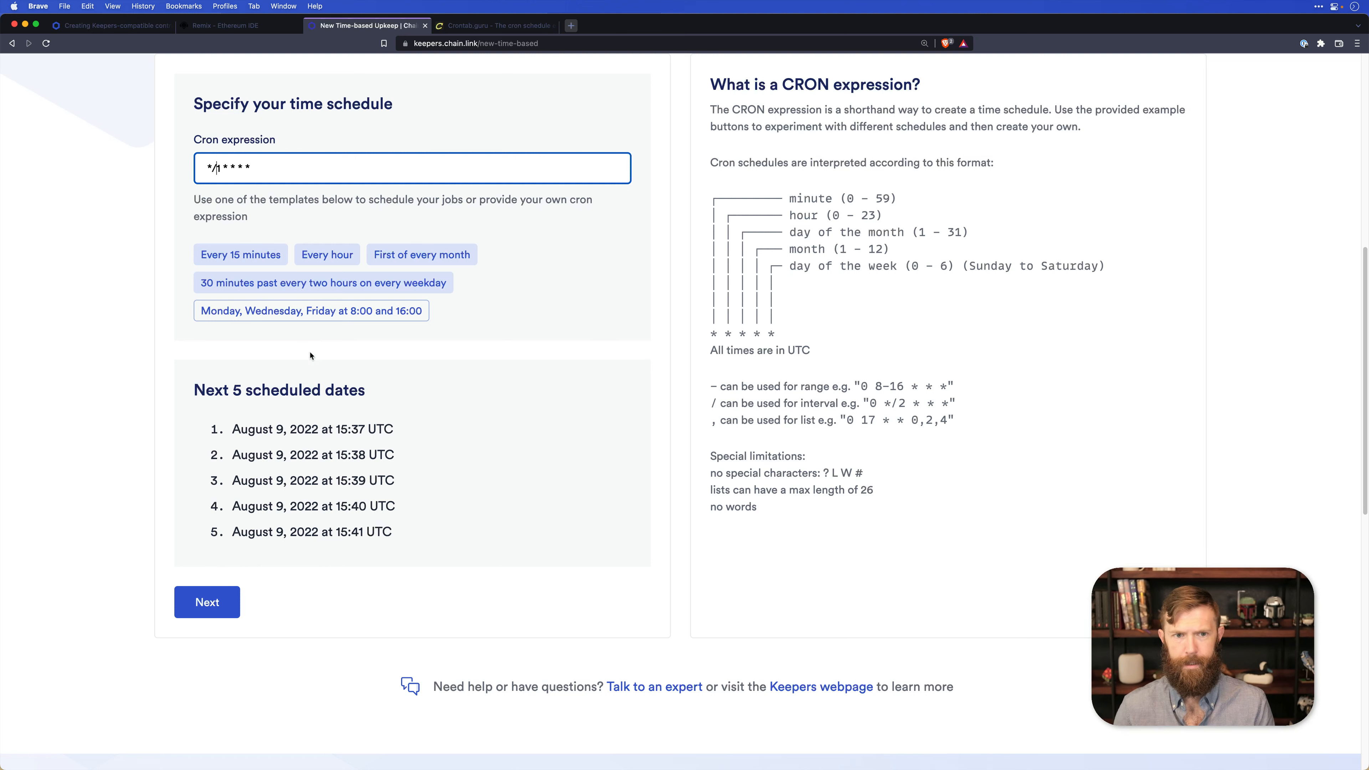
Submit the */1 * * * * schedule and continue to the upkeep details.
left_click(139, 442)
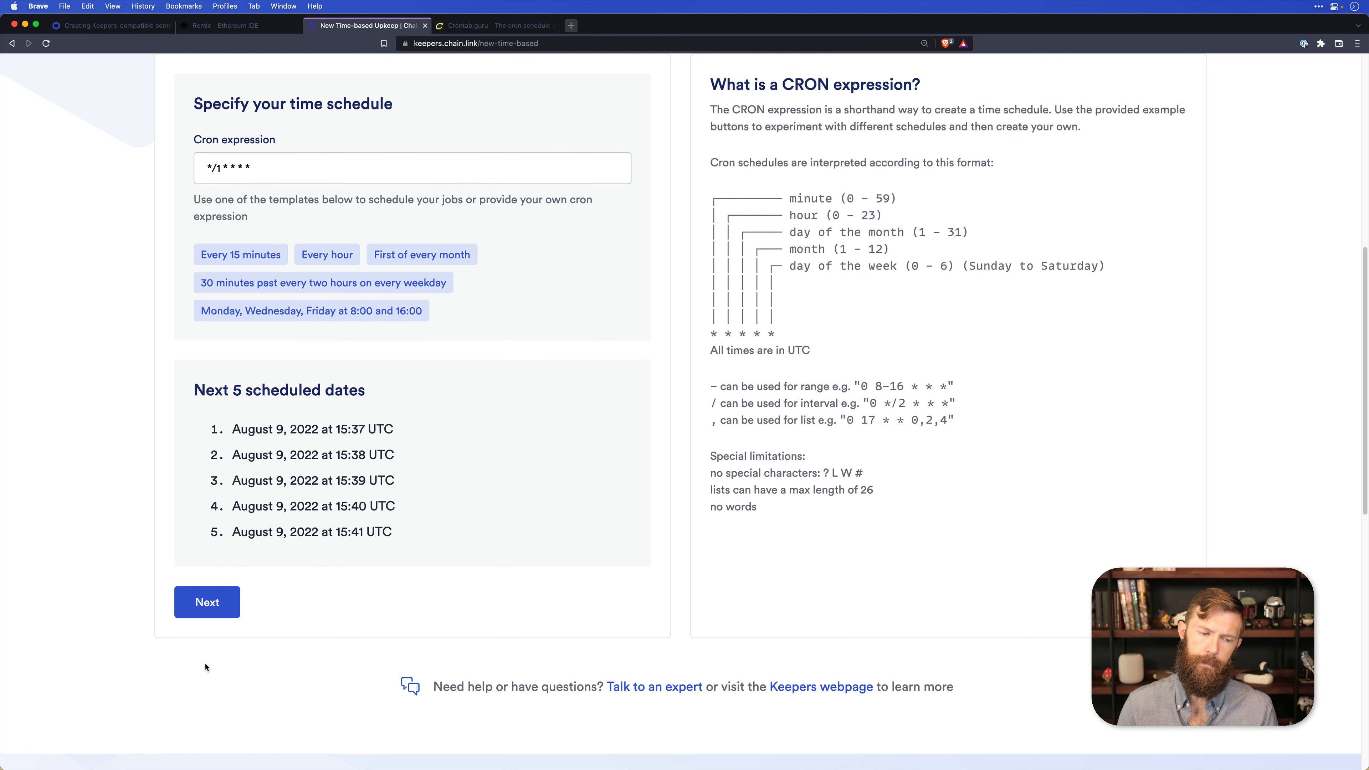
left_click(214, 614)
scroll(365, 232, "up", 3)
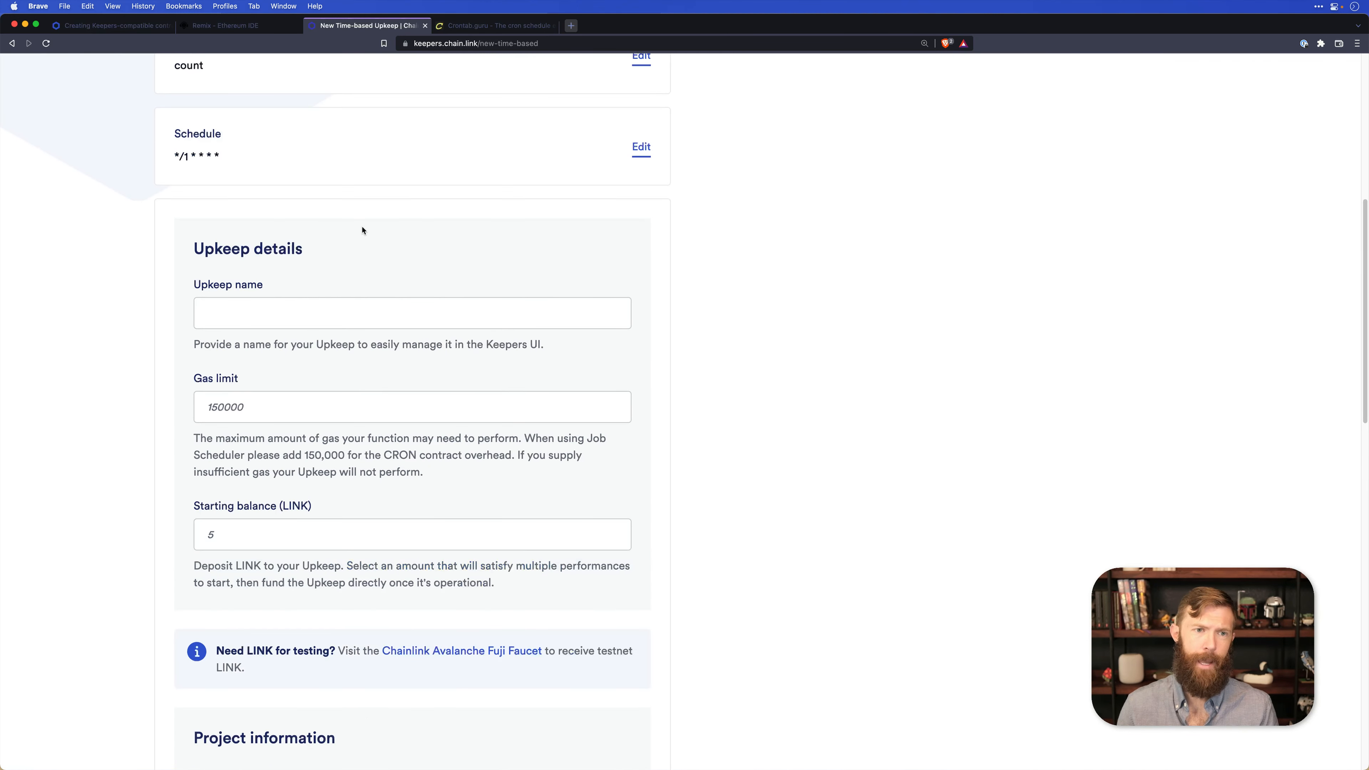
scroll(310, 309, "down", 1)
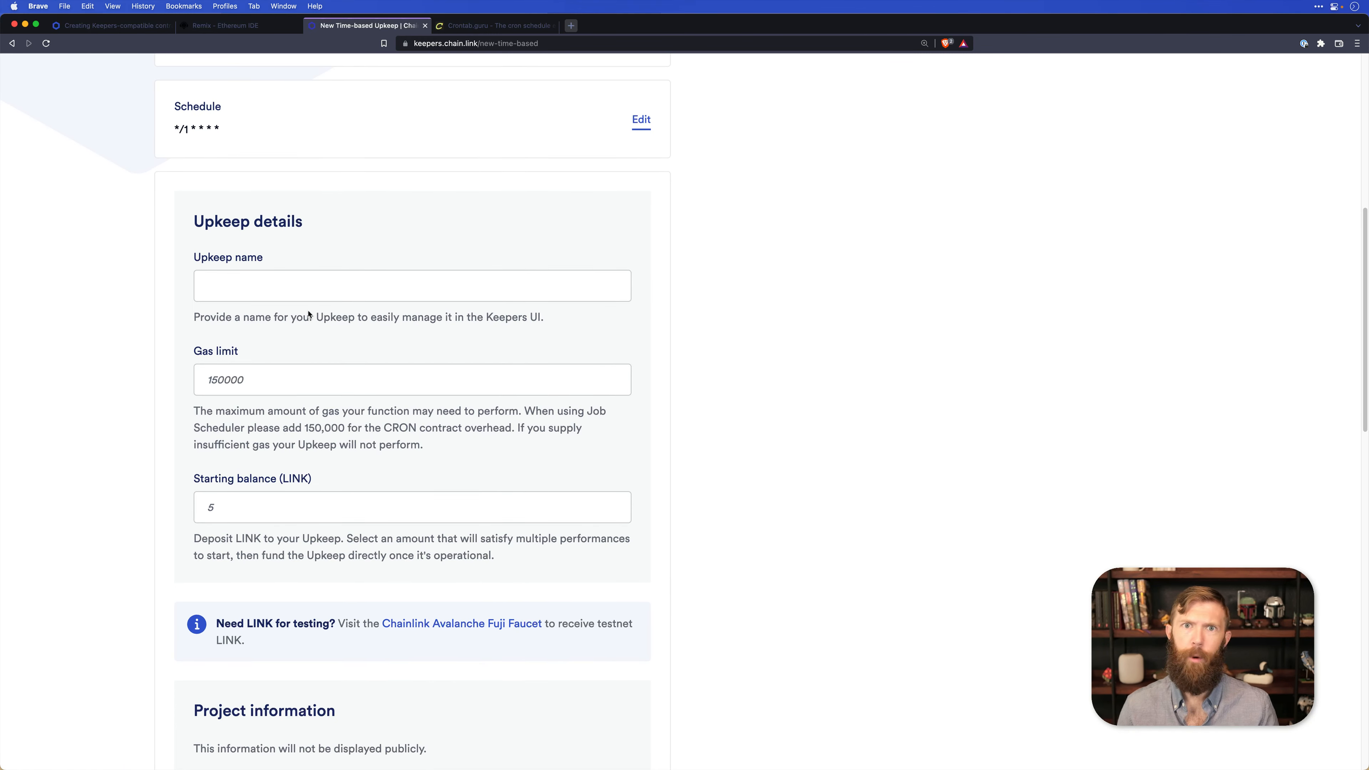
Name the upkeep "Make every minute count".
left_click(256, 279)
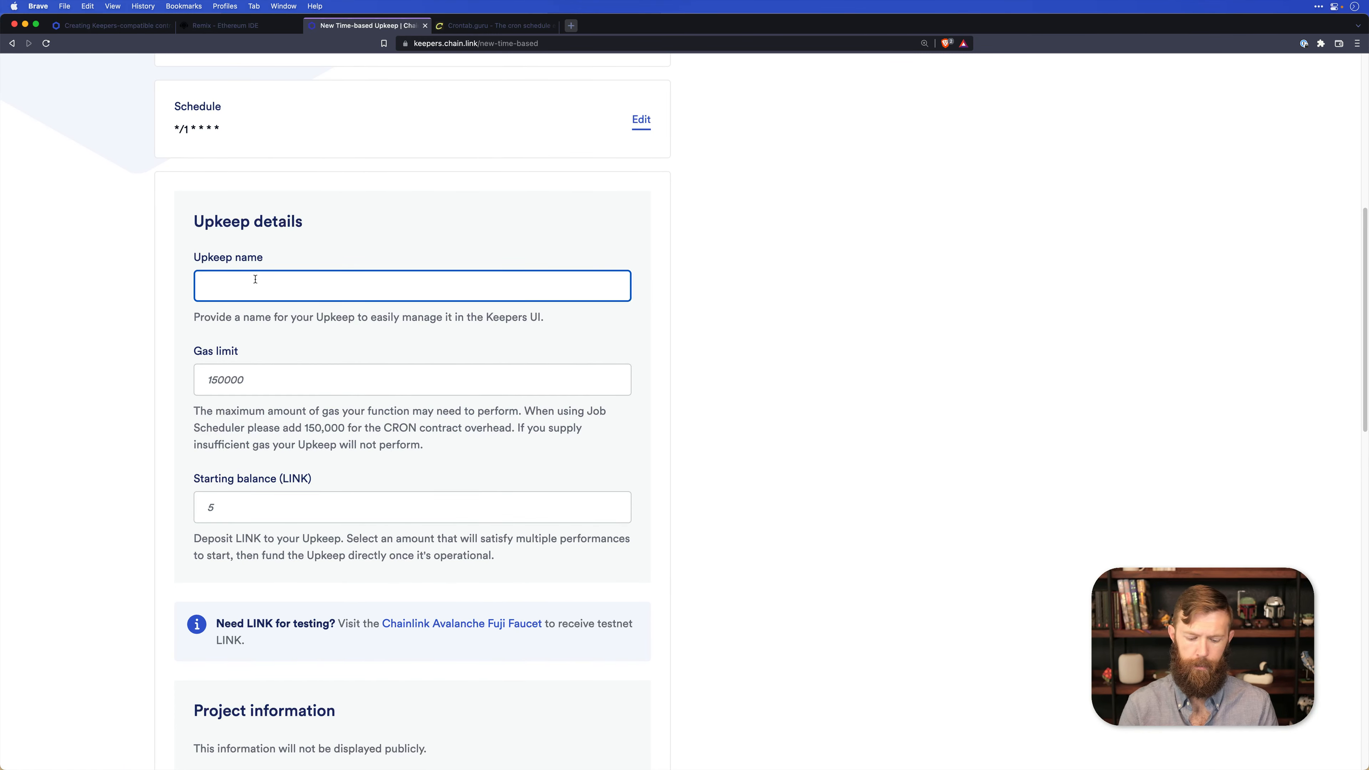
type("Count")
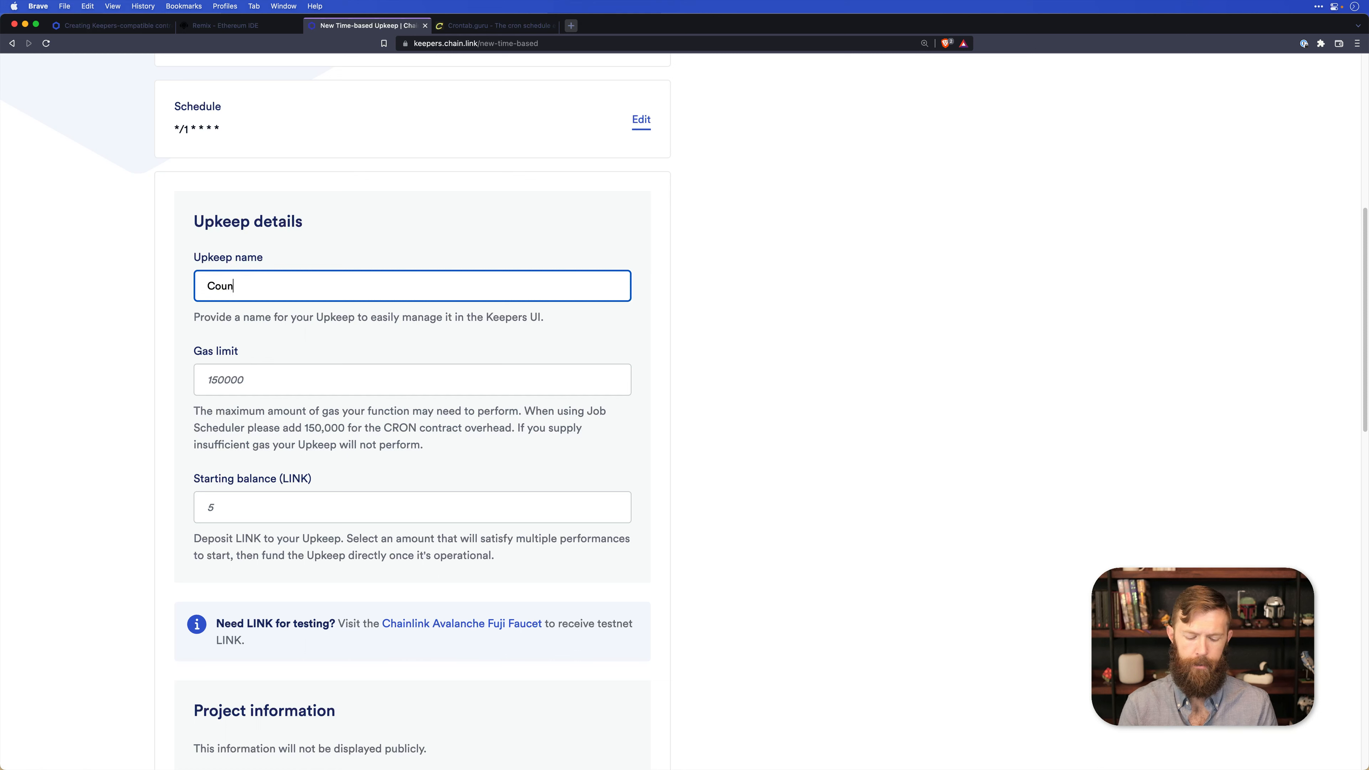
key("BackSpace")
key("BackSpace")
key("BackSpace")
key("BackSpace")
key("BackSpace")
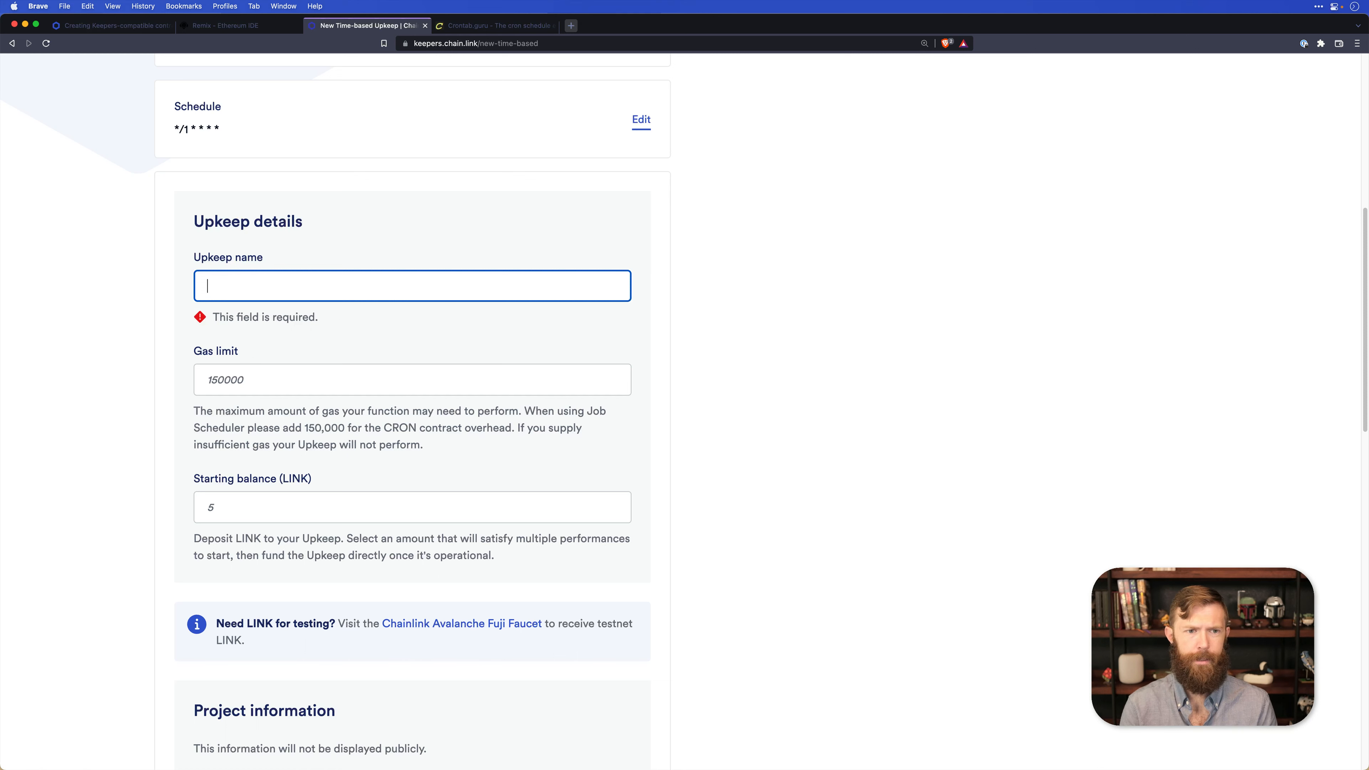
type("Make every")
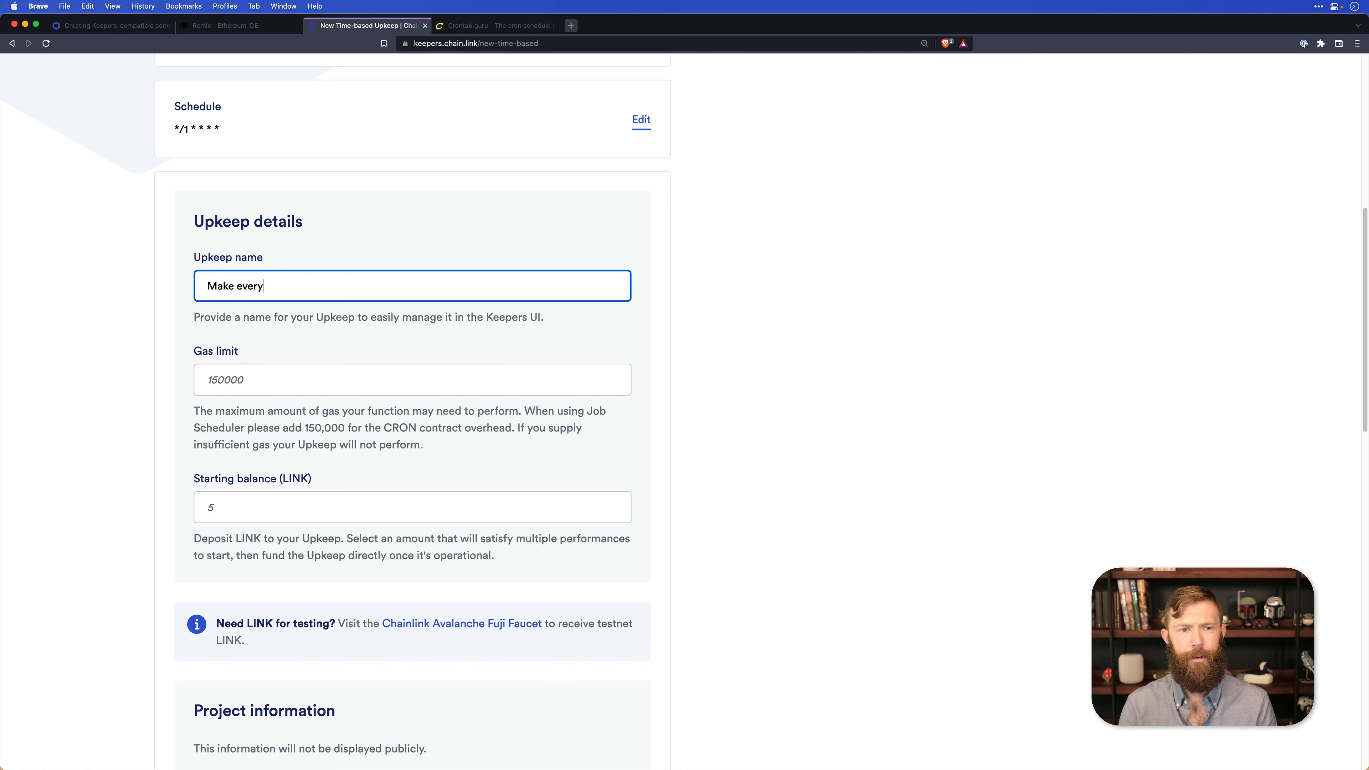
type(" minute count")
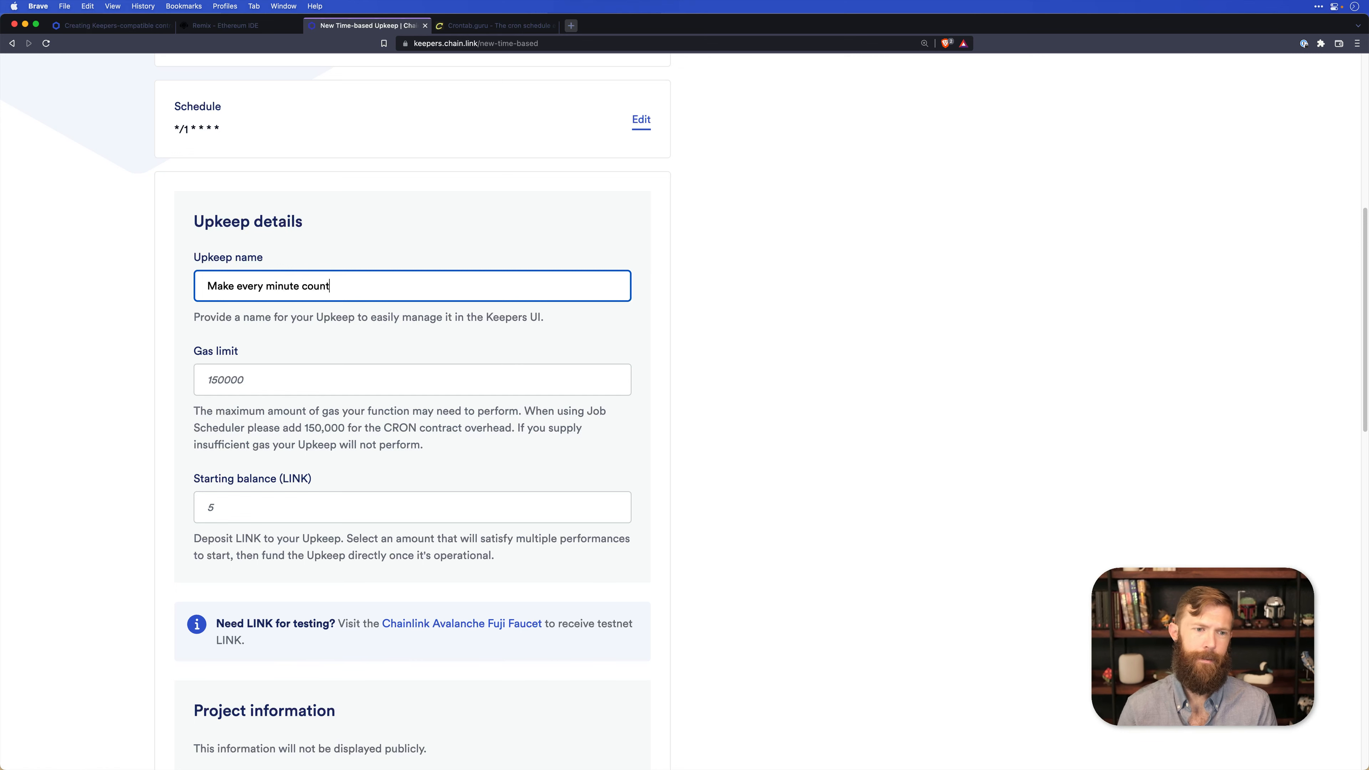
Set the upkeep's gas limit to 150000 and its starting balance to 5 LINK.
key("Tab")
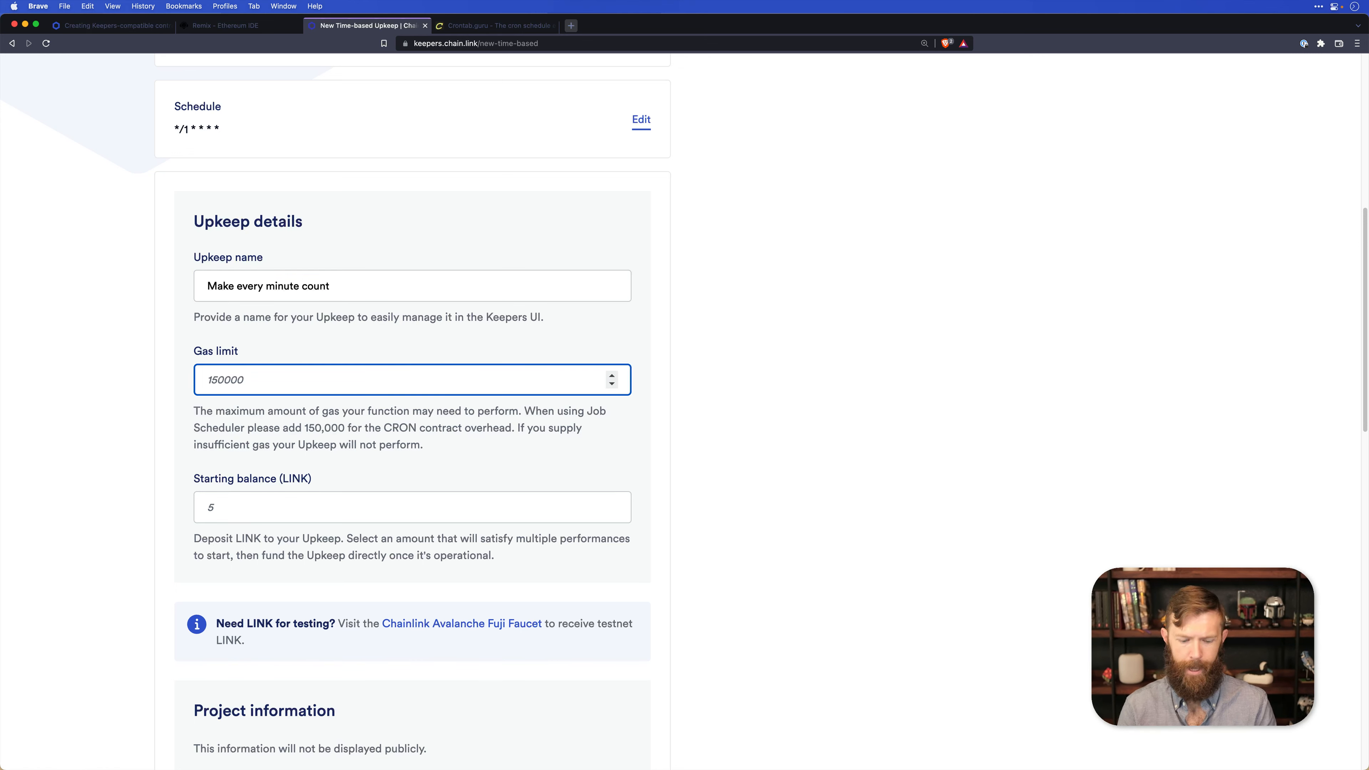
type("150000")
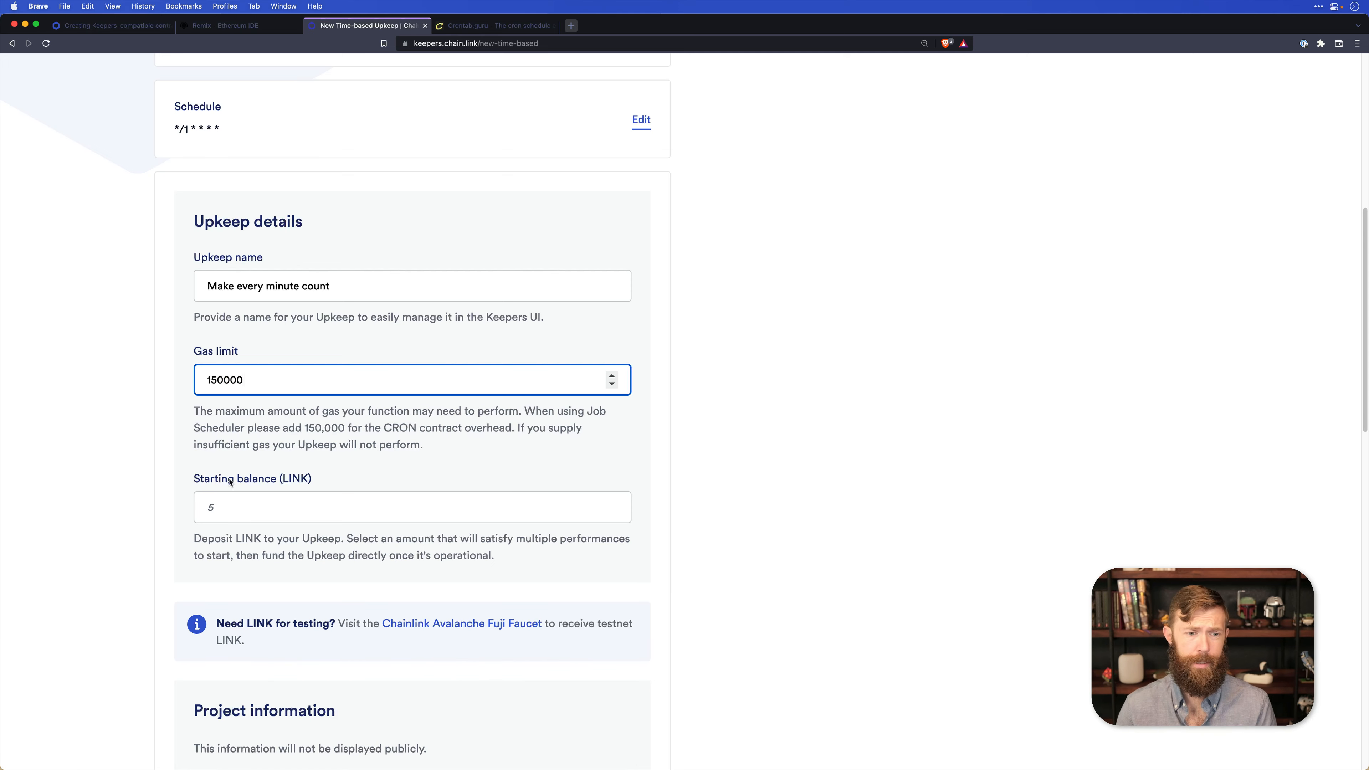
left_click(243, 510)
type("5")
Enter the contact email address in the upkeep's project information, leaving the optional project name blank.
scroll(231, 519, "down", 2)
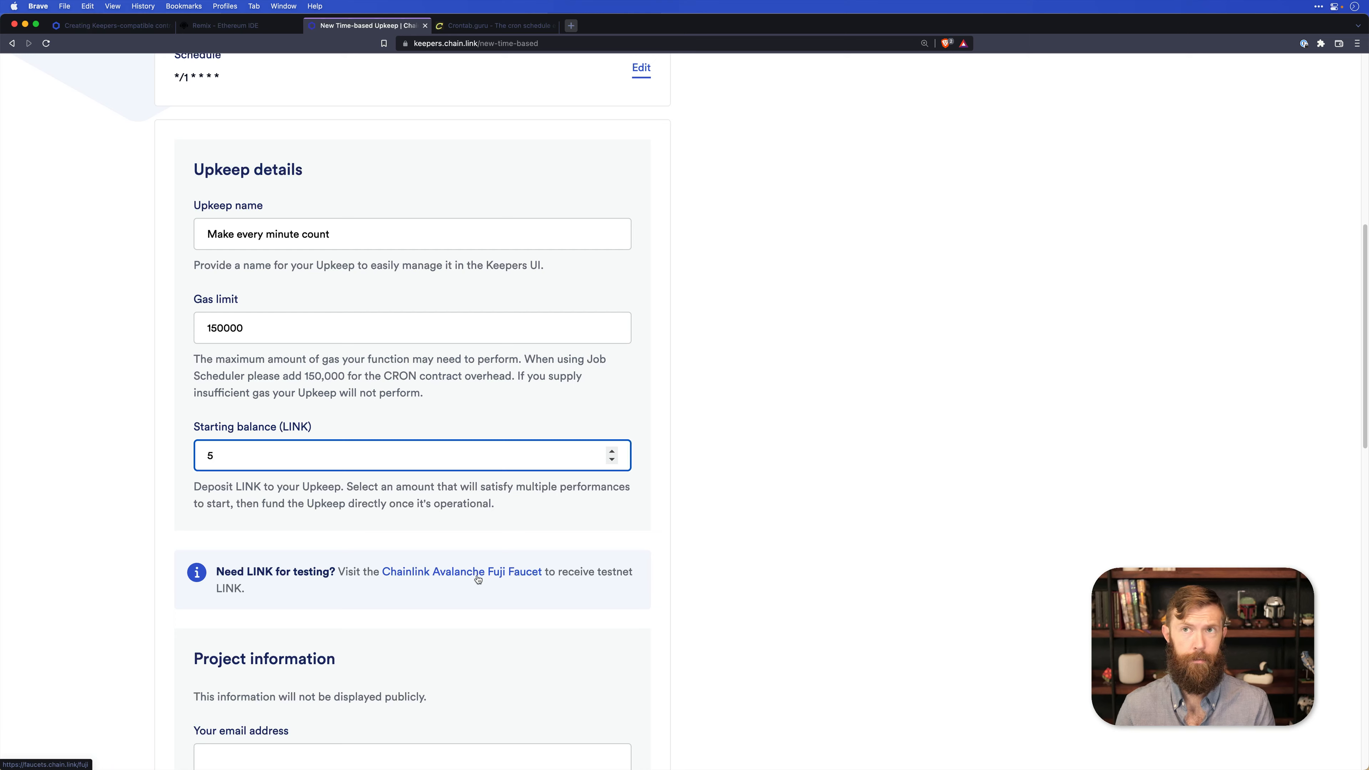
scroll(475, 571, "down", 4)
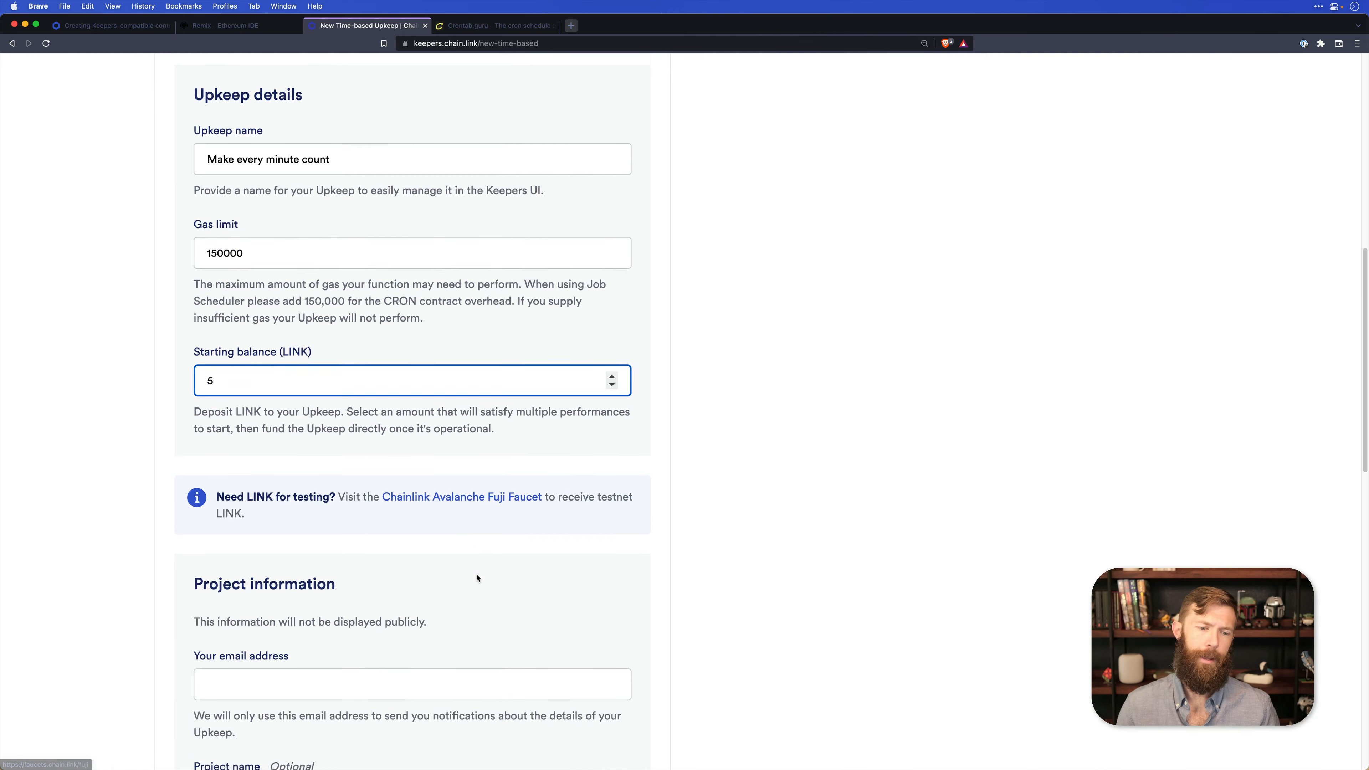
scroll(443, 616, "down", 1)
left_click(444, 615)
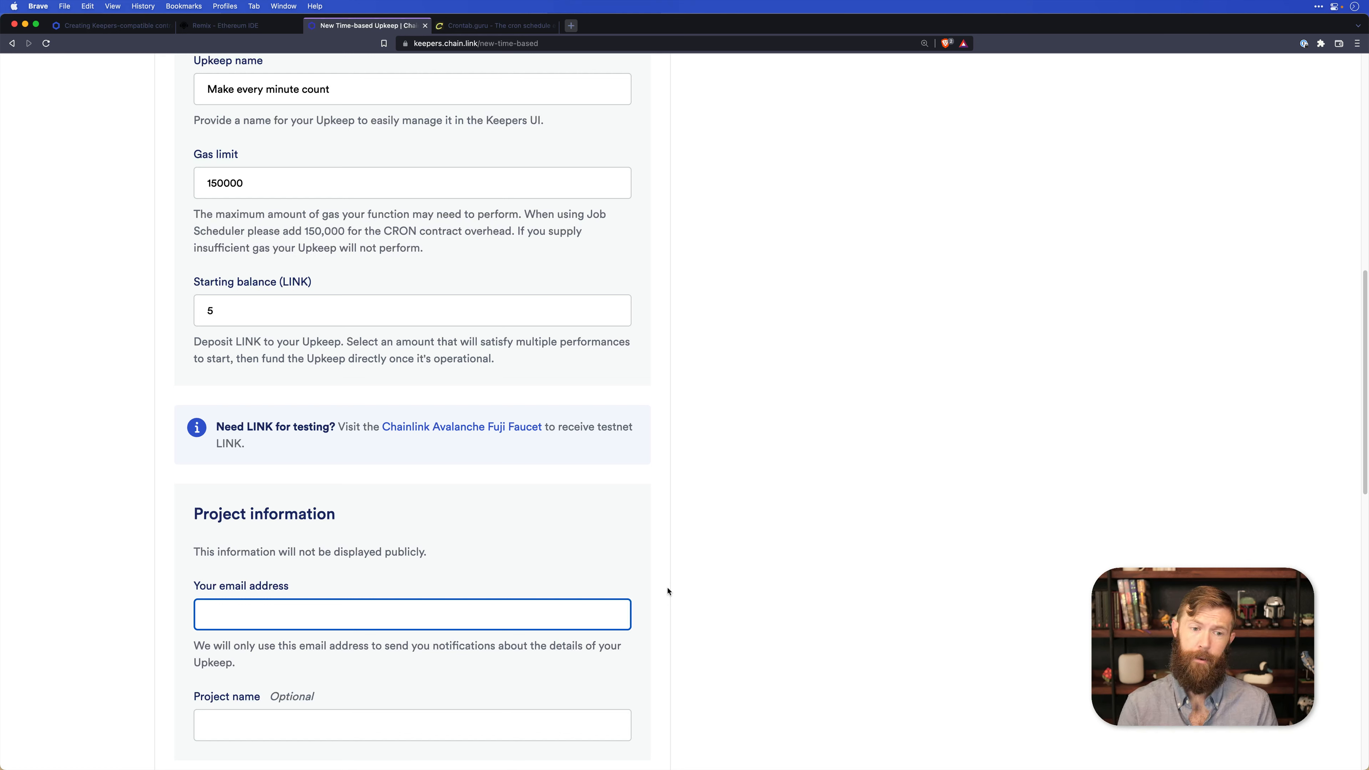
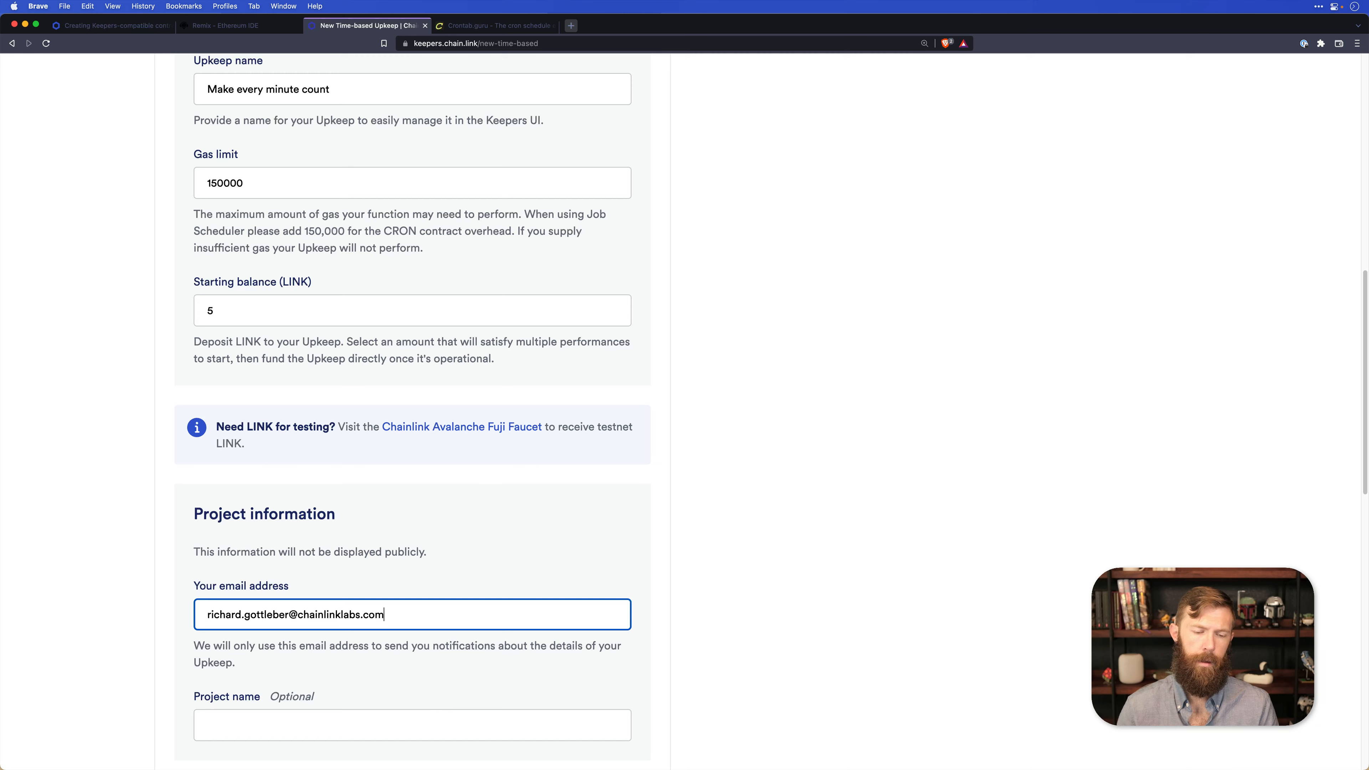
Register the upkeep, approving the CRON job contract deployment and the time-based registration request in the wallet.
scroll(651, 611, "down", 4)
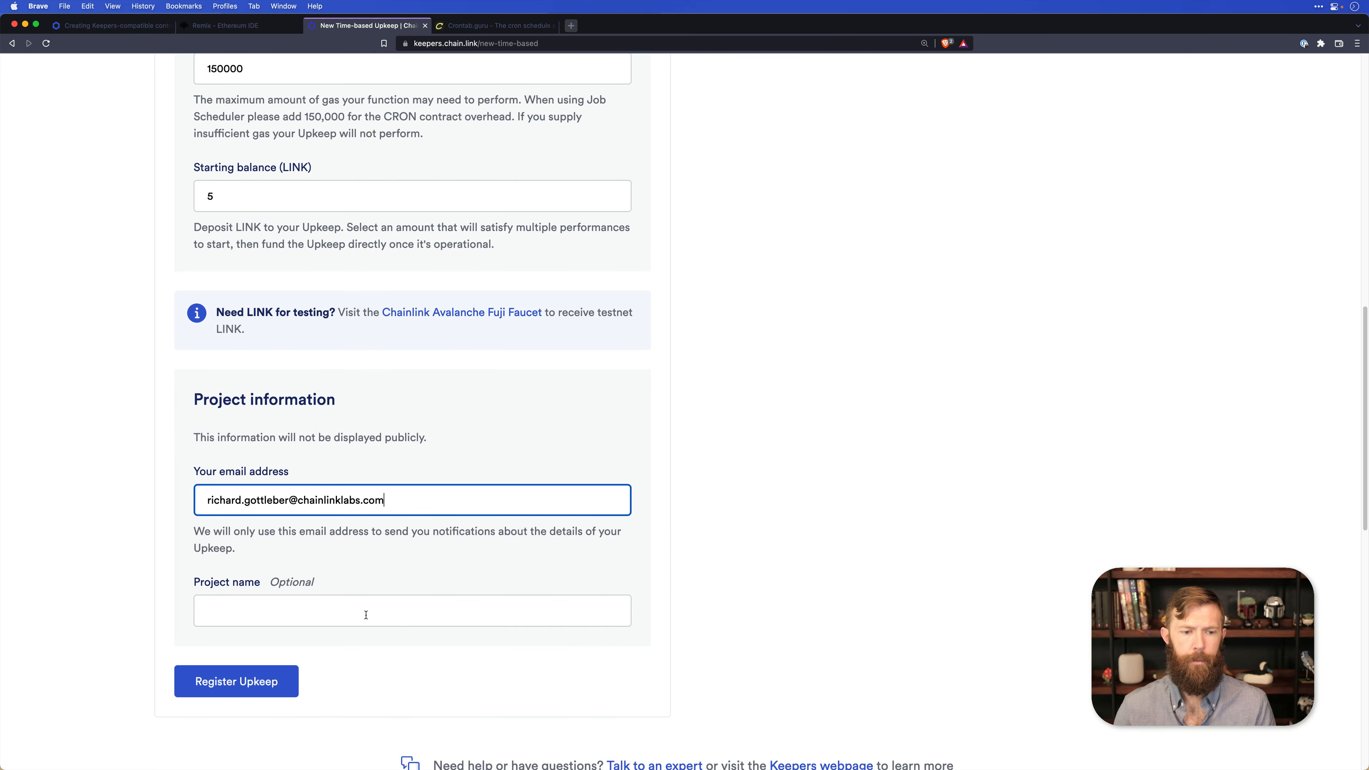
left_click(277, 687)
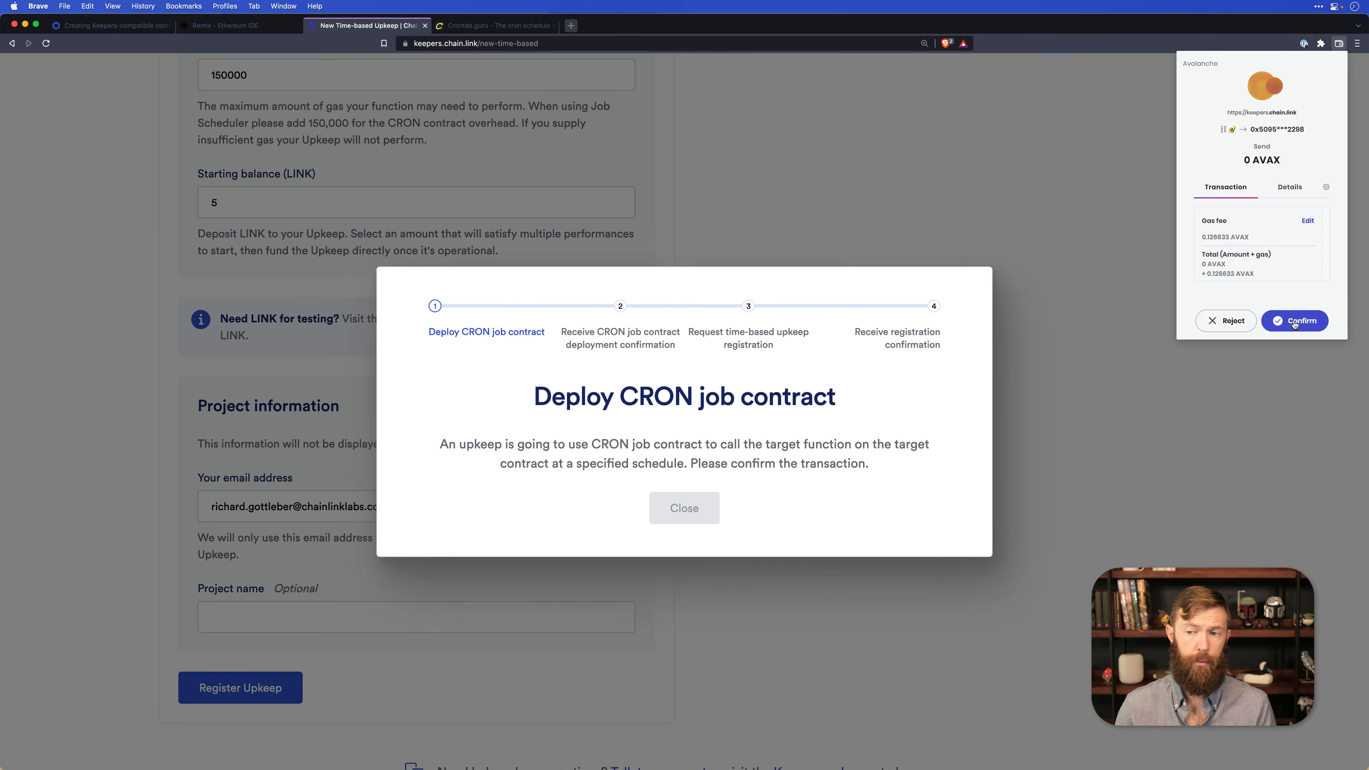
left_click(1296, 319)
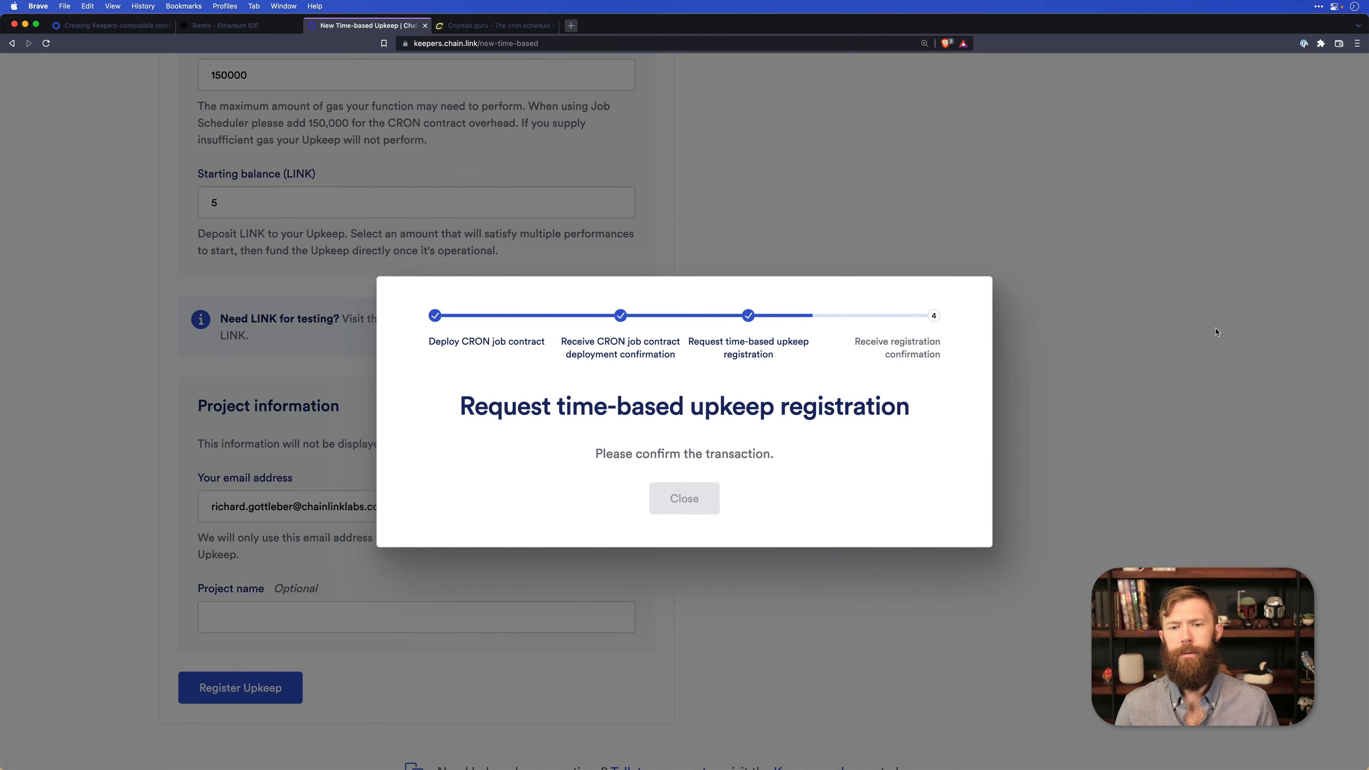
left_click(1293, 321)
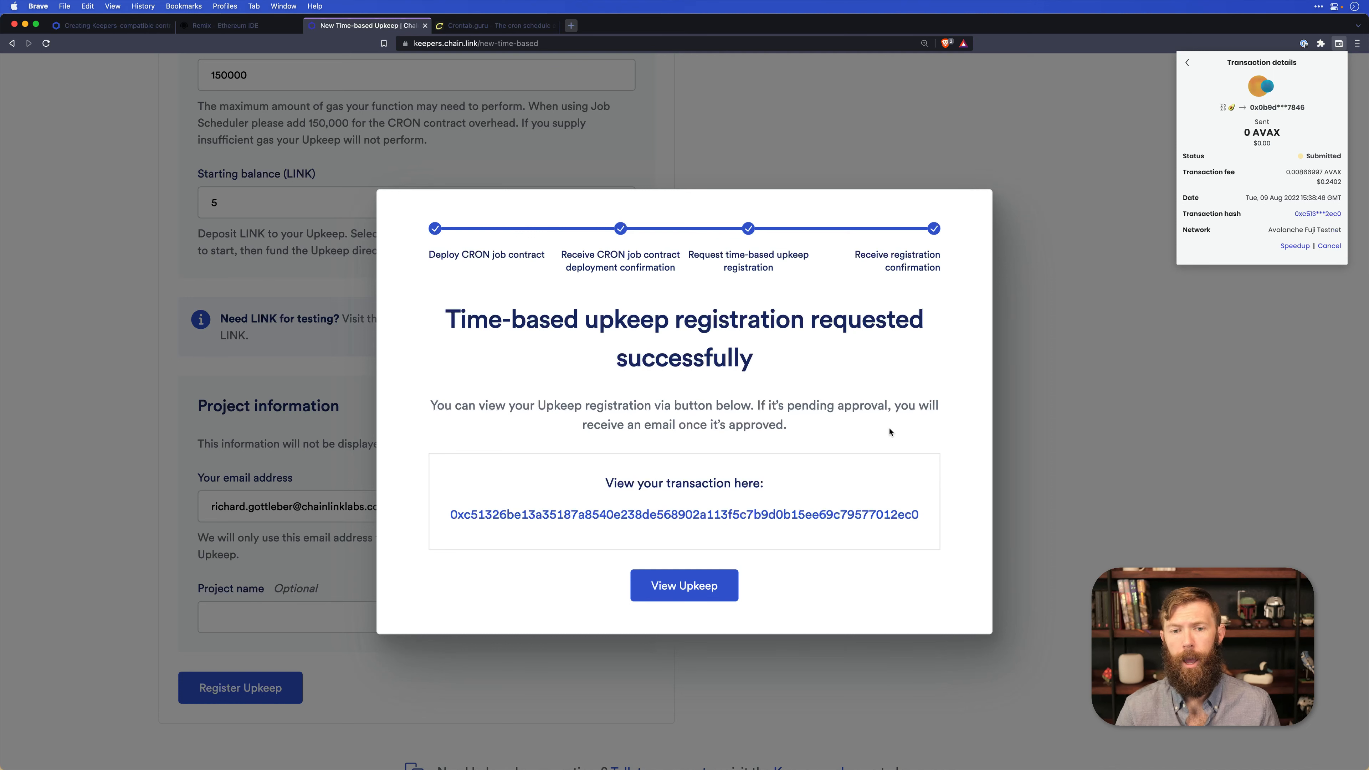
Open the registered upkeep's page and review its status, registration details, trigger and next projected times.
left_click(707, 584)
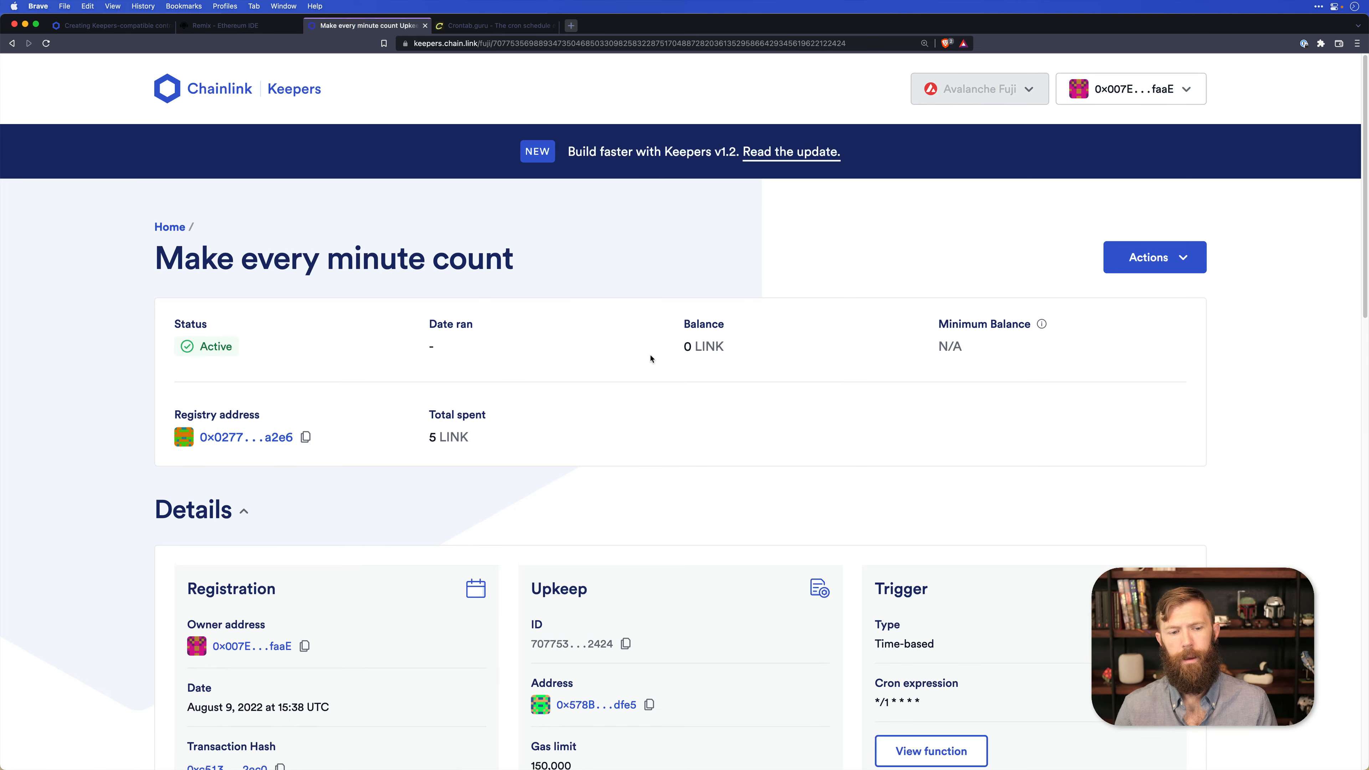
scroll(497, 288, "down", 8)
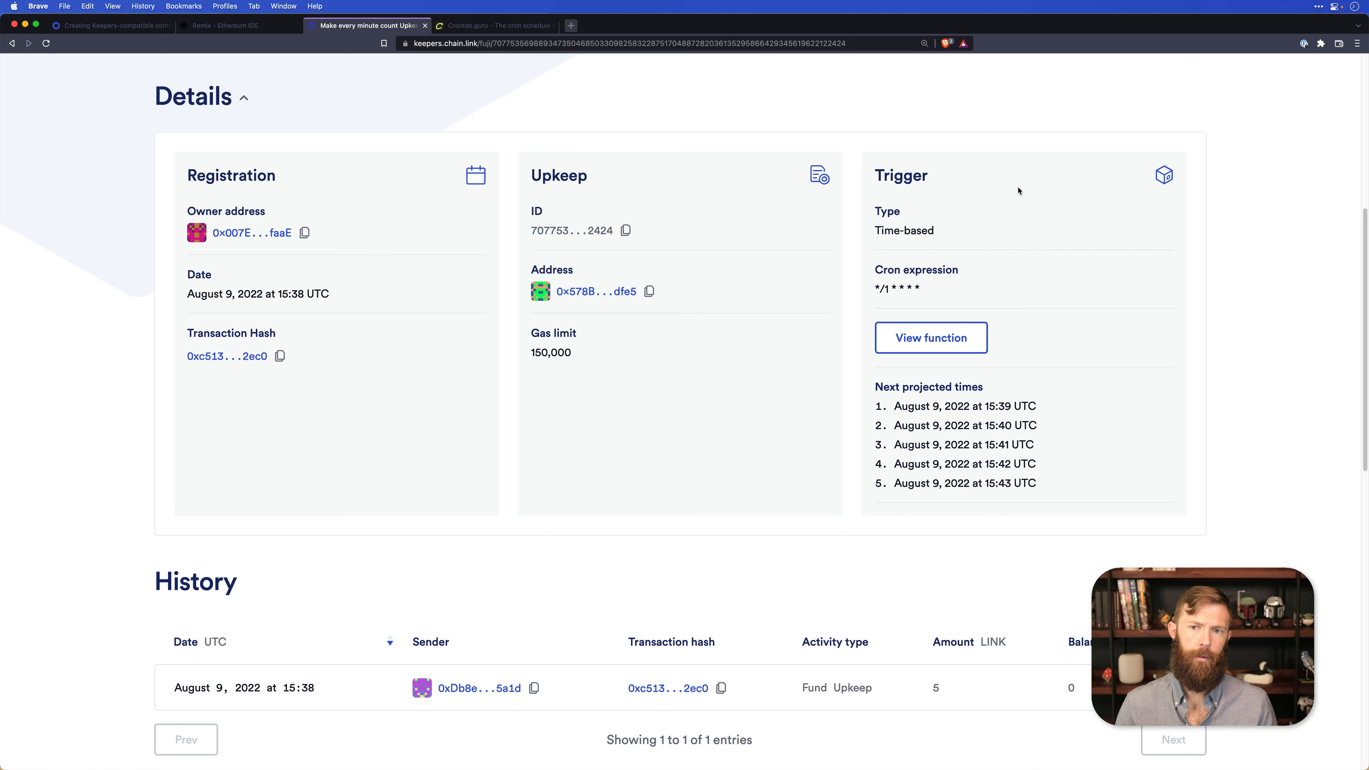
scroll(763, 498, "up", 3)
scroll(762, 498, "up", 2)
scroll(943, 407, "down", 3)
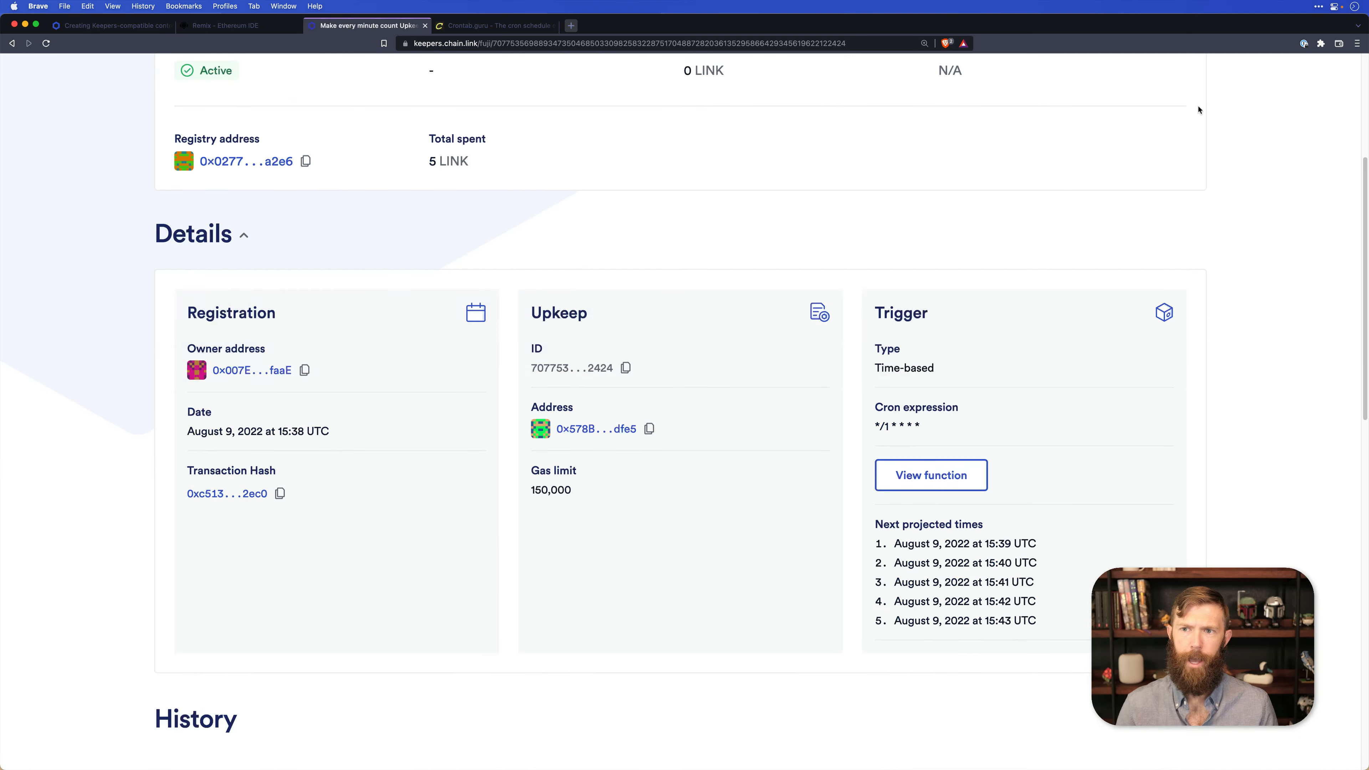
Show the actions available for the upkeep, and close the list without choosing one.
scroll(1195, 100, "up", 2)
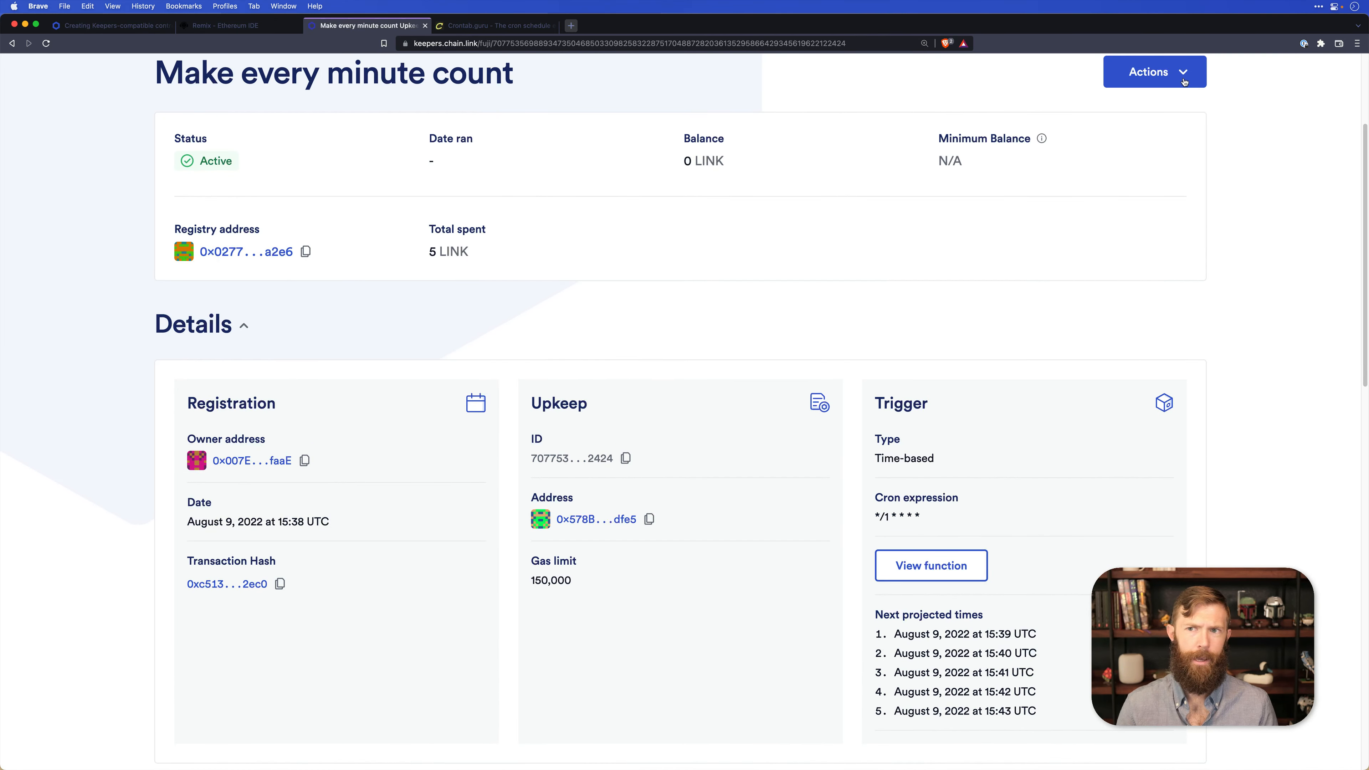
left_click(1184, 82)
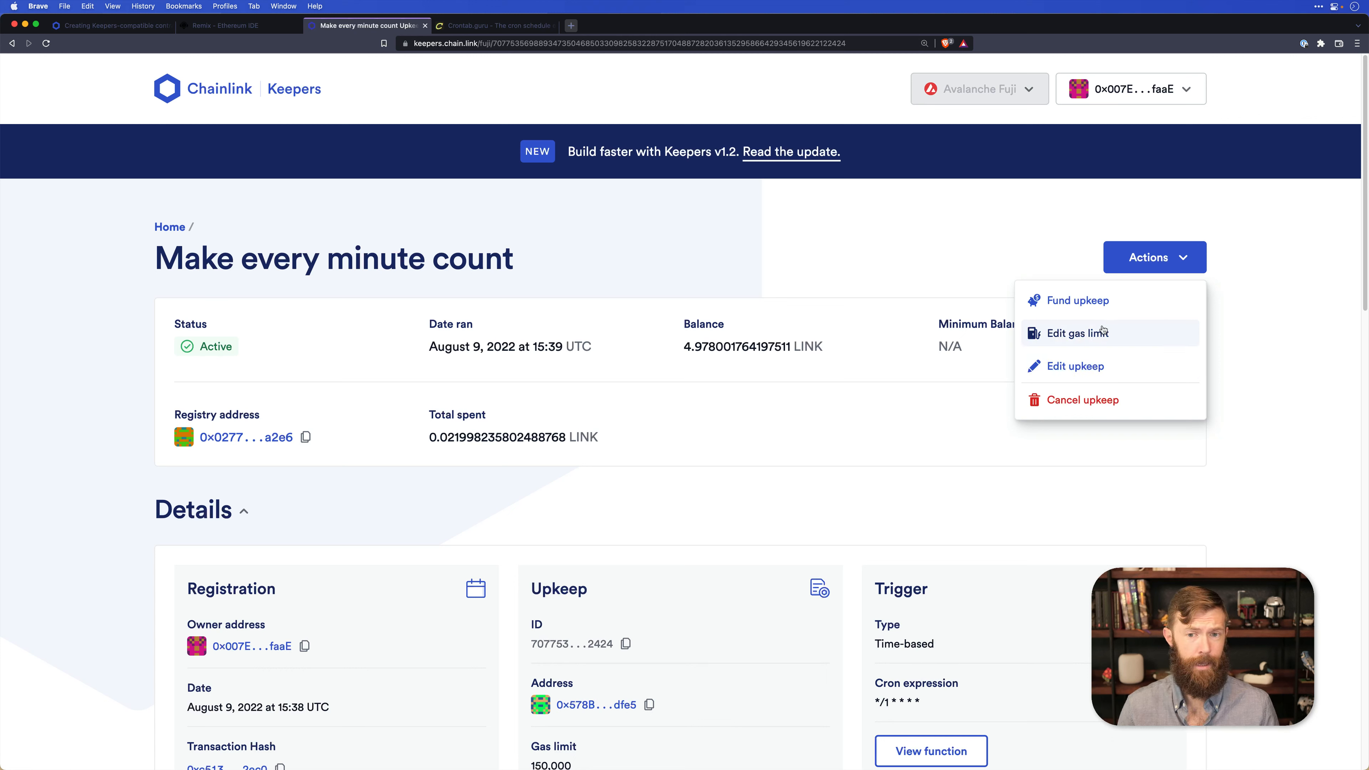
left_click(889, 452)
Examine the upkeep's balance, details and history, highlighting the Perform Upkeep activity entry.
scroll(892, 454, "down", 2)
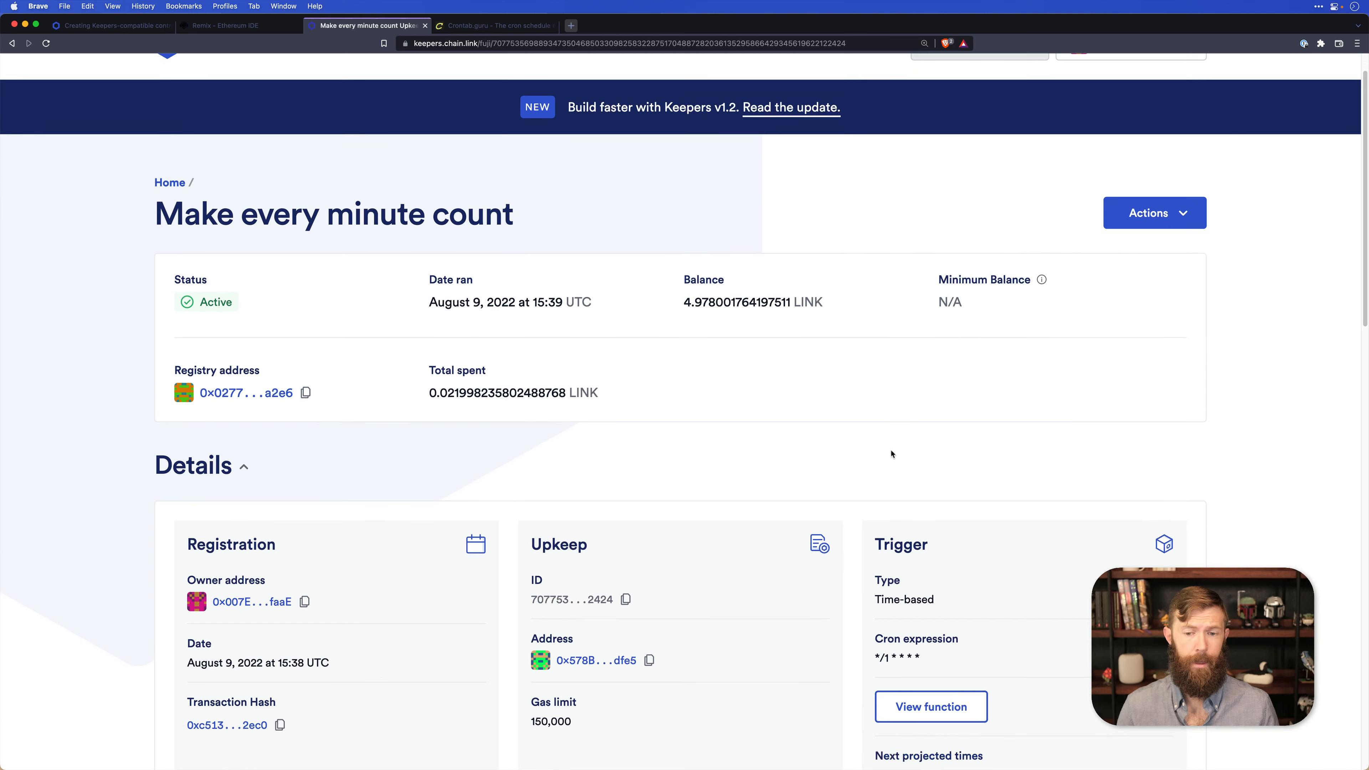
scroll(891, 453, "down", 1)
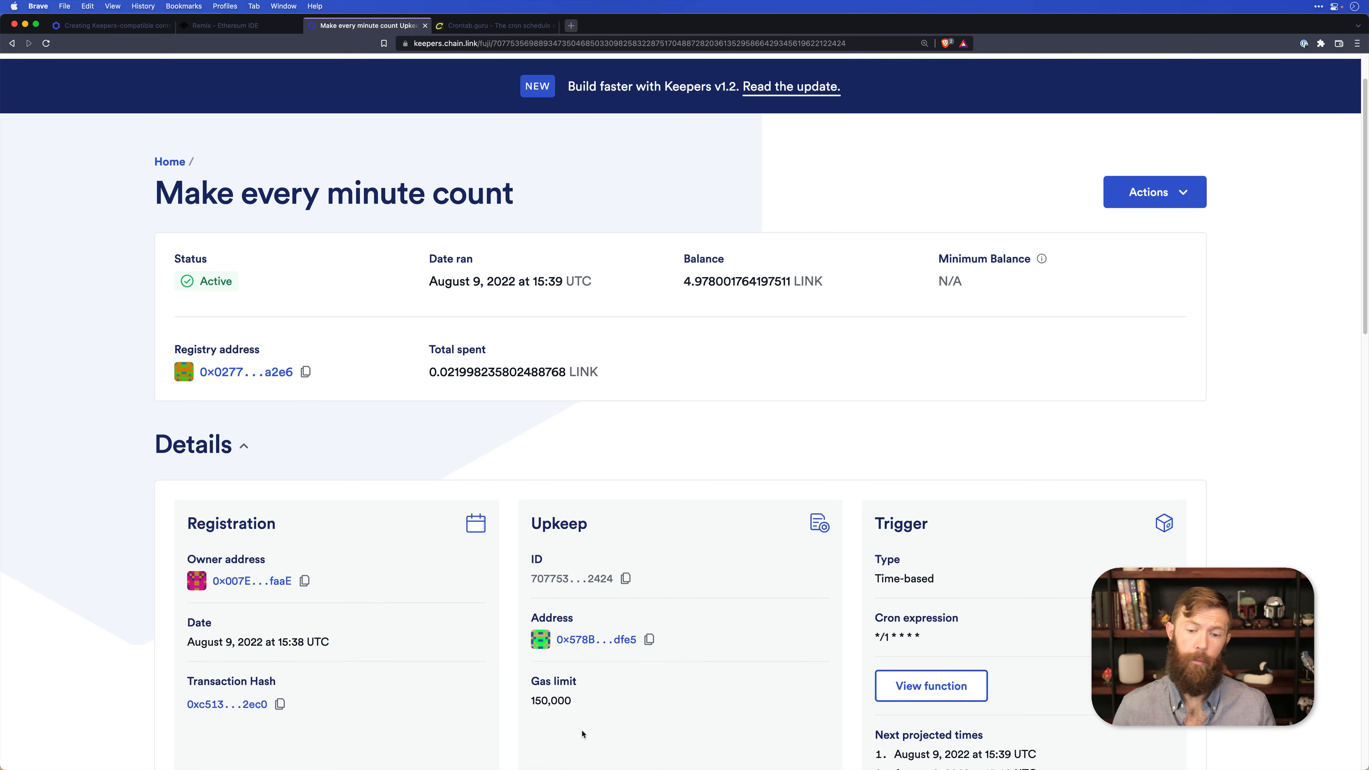
scroll(582, 733, "down", 8)
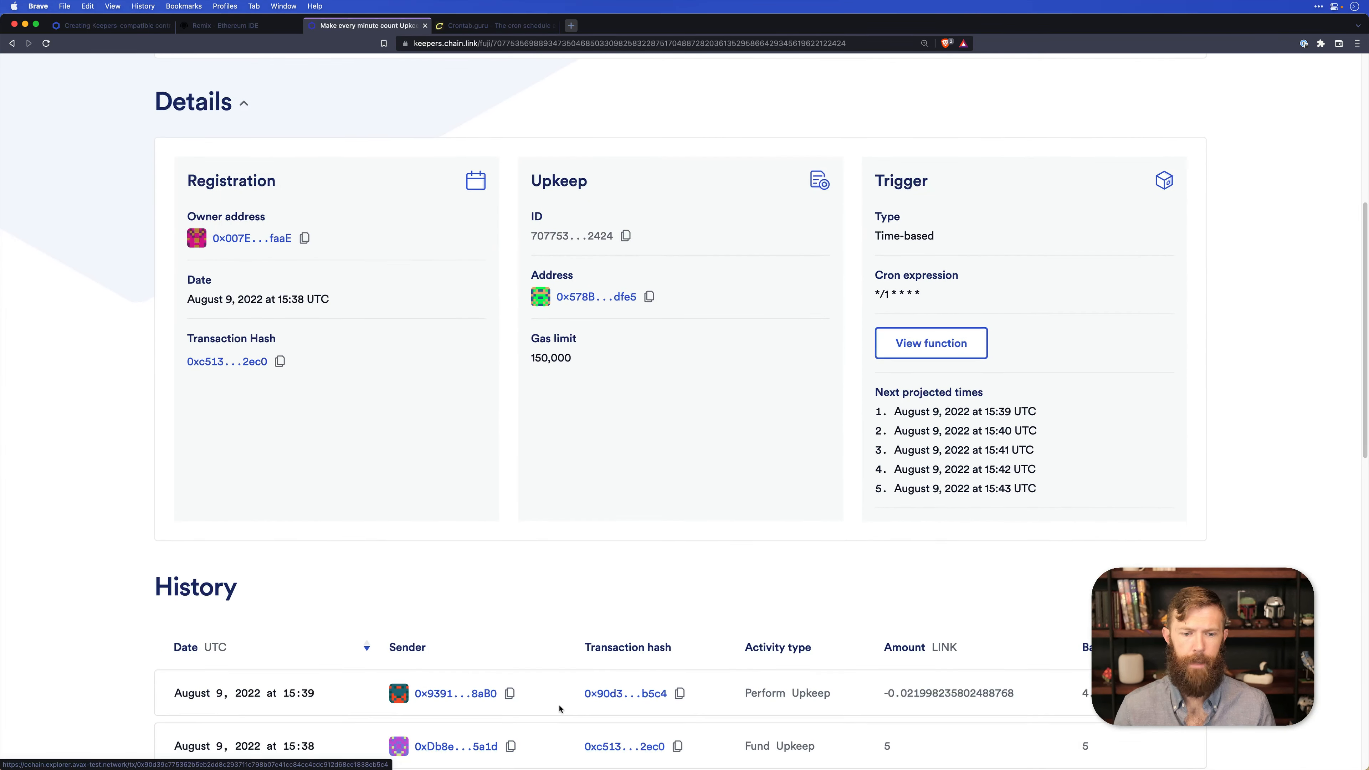
scroll(560, 709, "down", 2)
left_click_drag(749, 609, 844, 610)
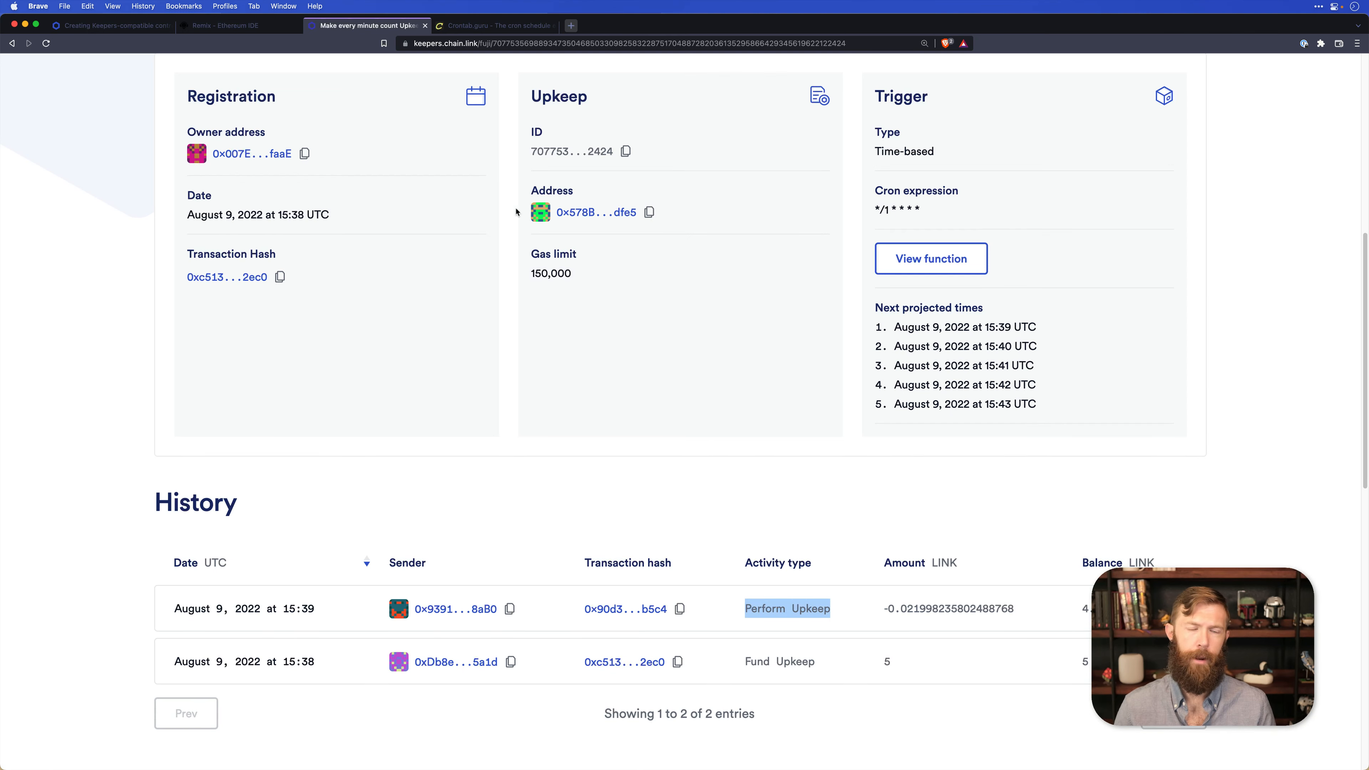
Switch to Remix and read the deployed Counter contract's current counter value.
left_click(210, 29)
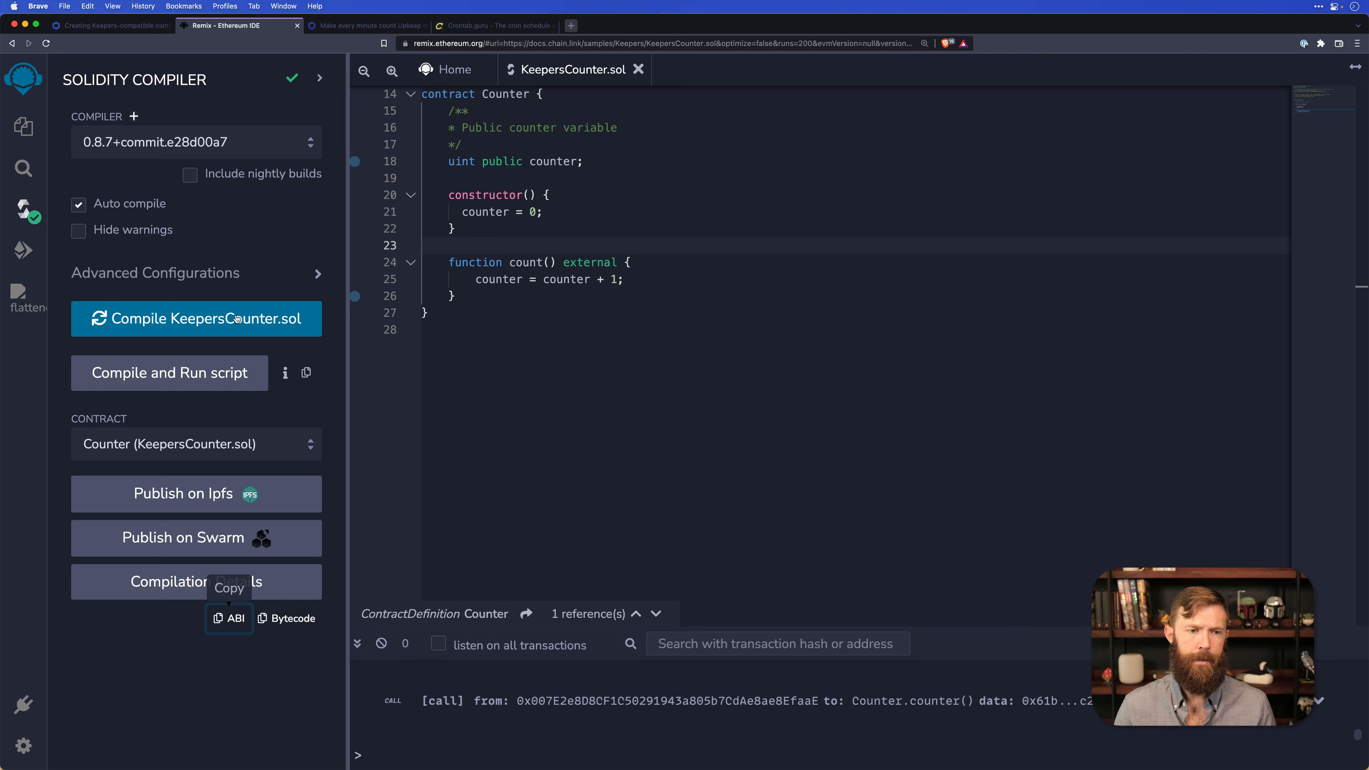
left_click(29, 251)
scroll(196, 542, "down", 1)
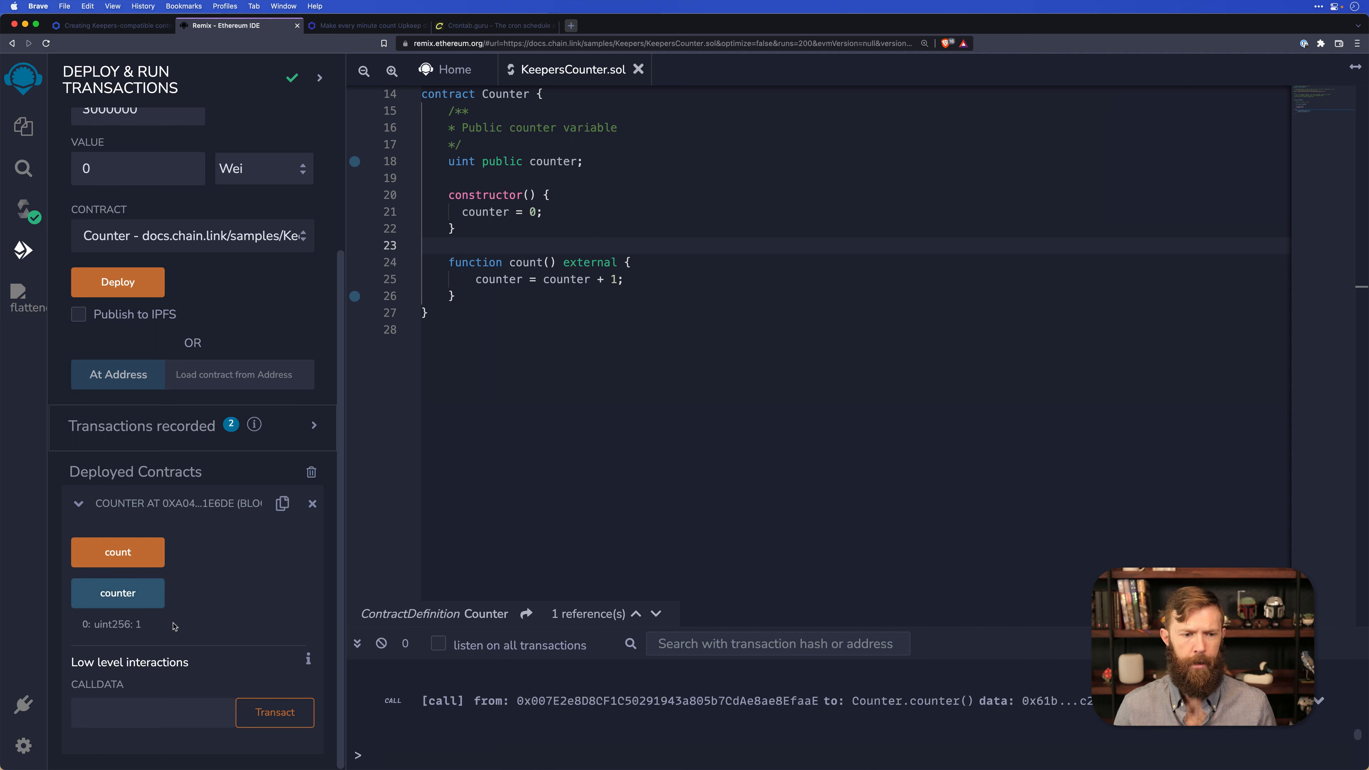
left_click(156, 603)
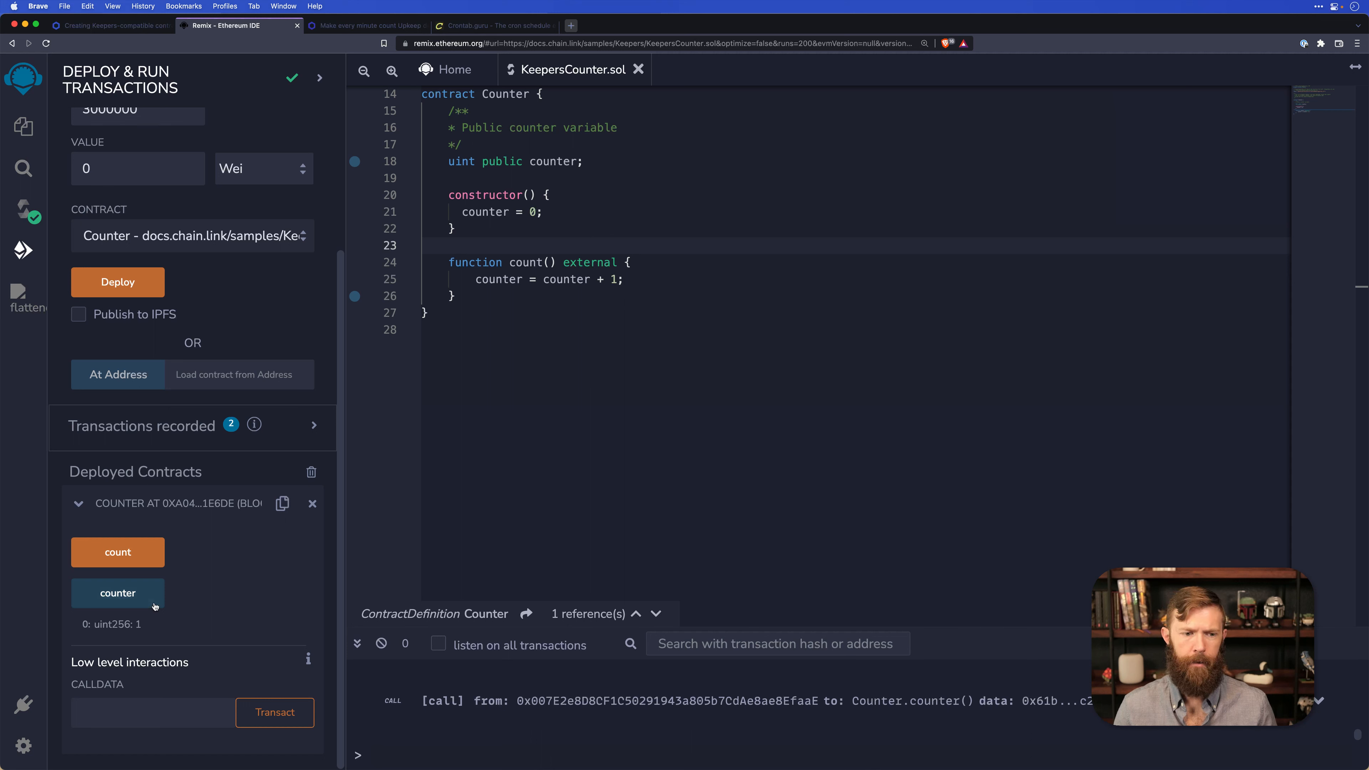
left_click_drag(143, 625, 128, 630)
left_click(145, 631)
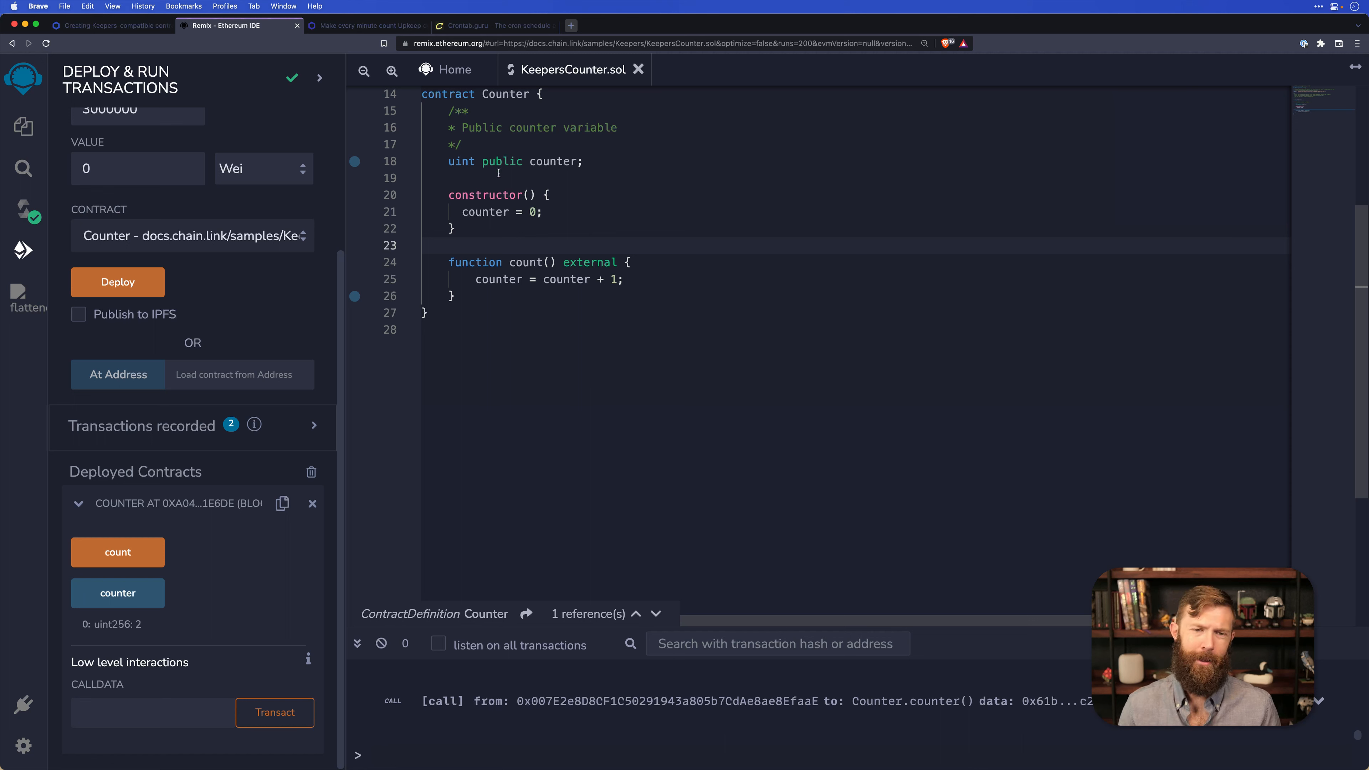
Return to the Keepers-compatible contracts documentation and review the original Counter example's interval, checkUpkeep and performUpkeep code.
key("ctrl+shift+Tab")
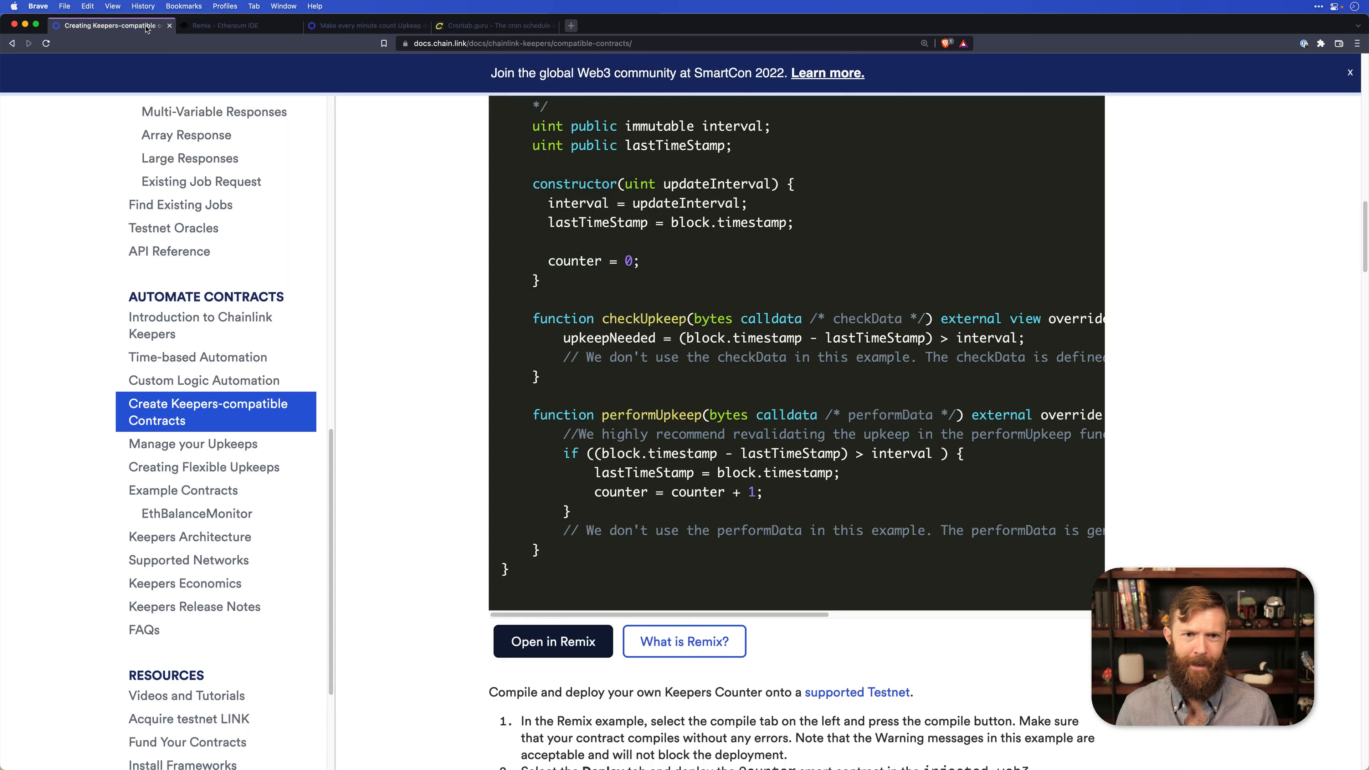
scroll(725, 359, "up", 1)
scroll(725, 359, "up", 4)
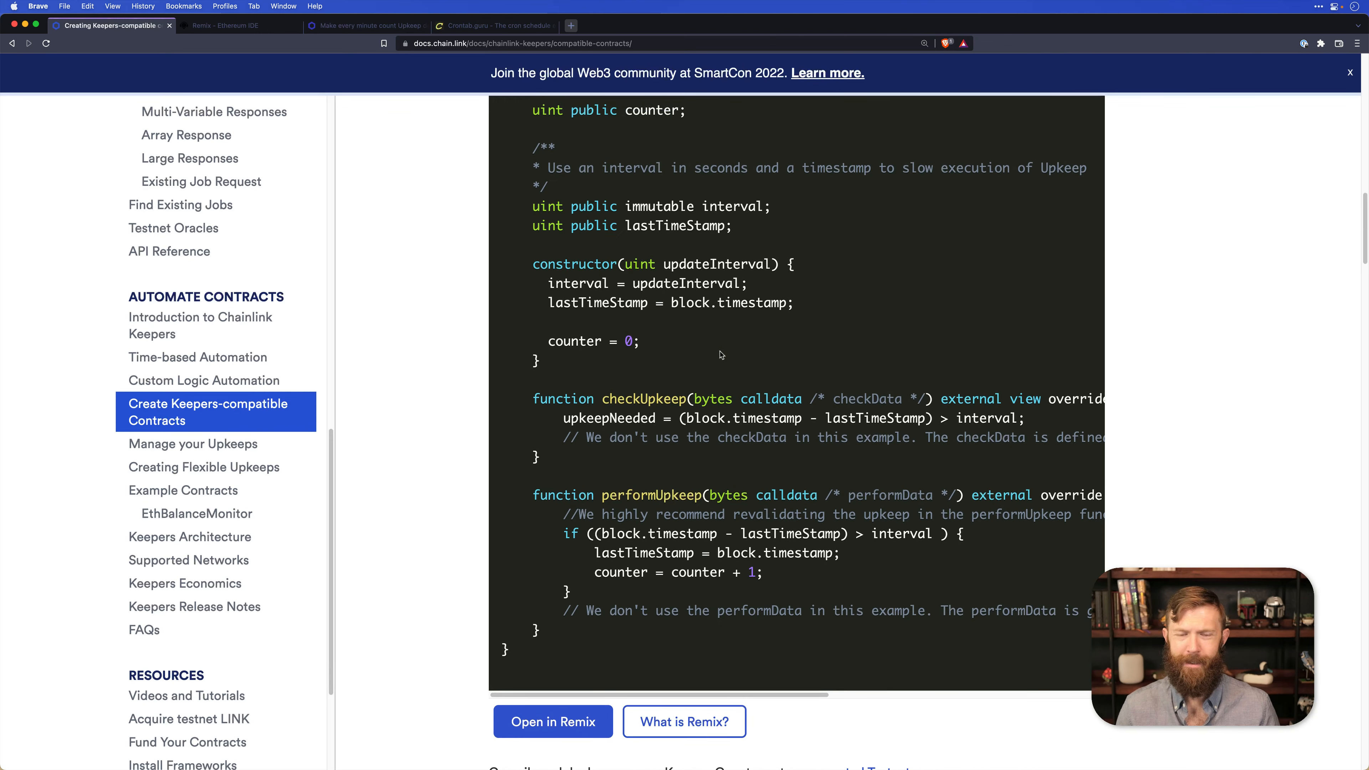
scroll(721, 355, "up", 1)
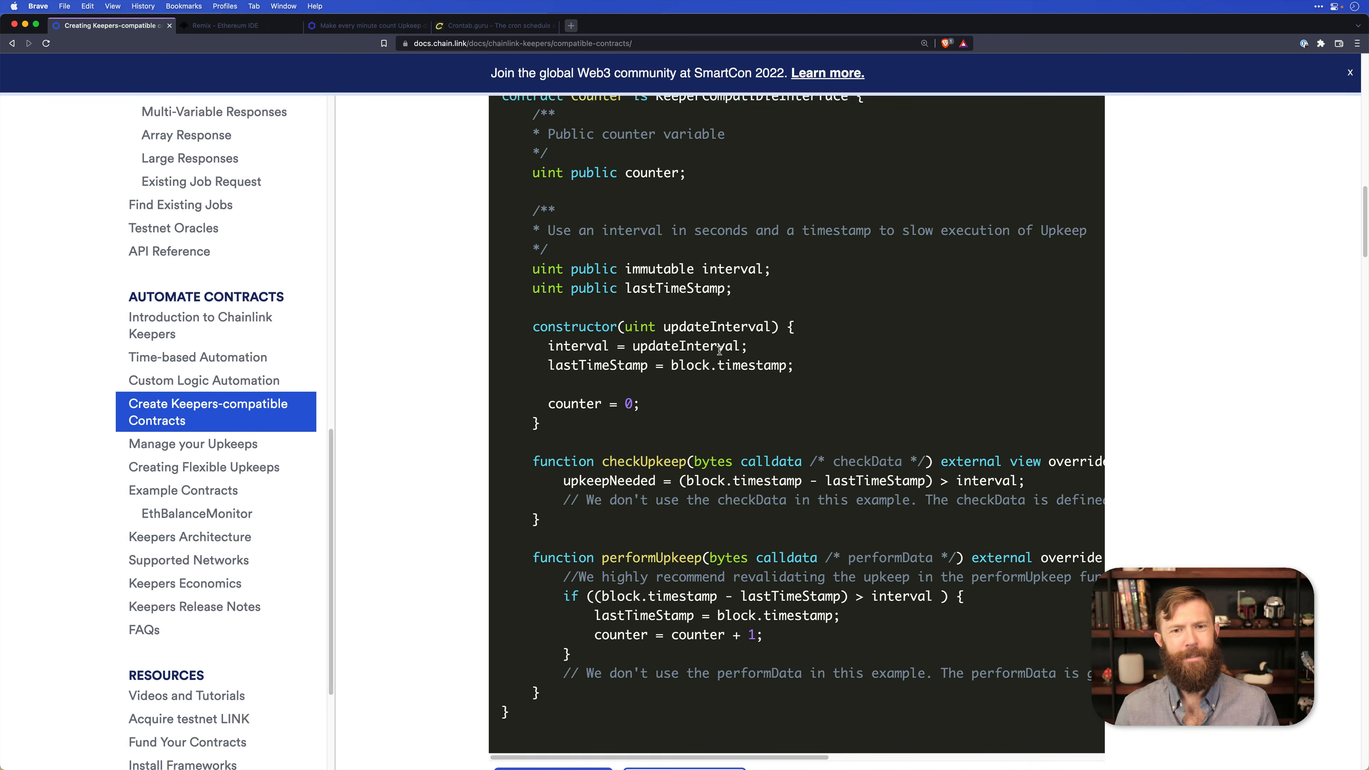